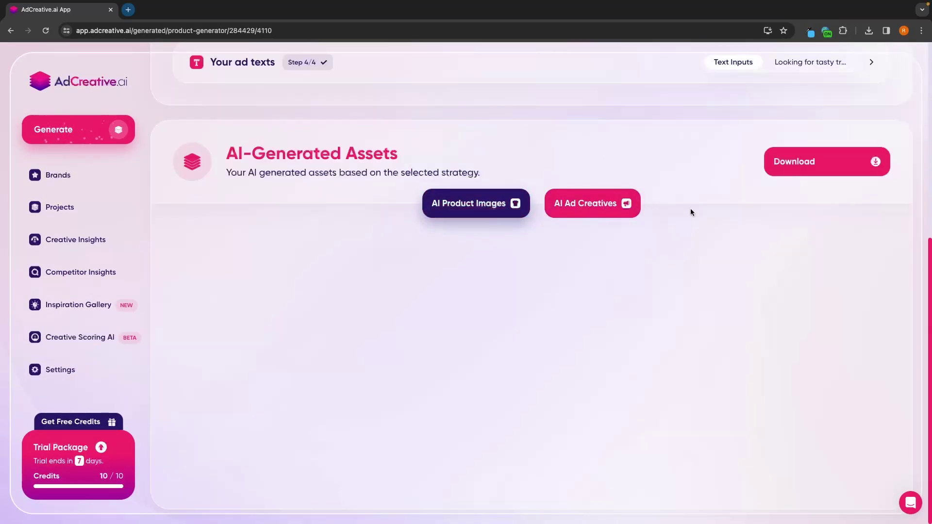
# Step: Go to Projects and open the Test project's ad brief
pyautogui.scroll(-3, 637, 250)
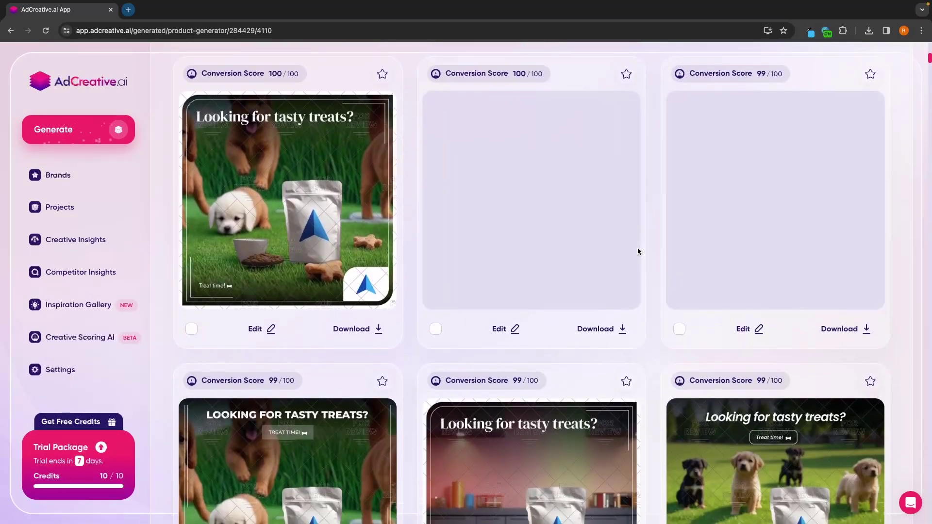
pyautogui.scroll(1, 636, 249)
pyautogui.click(68, 208)
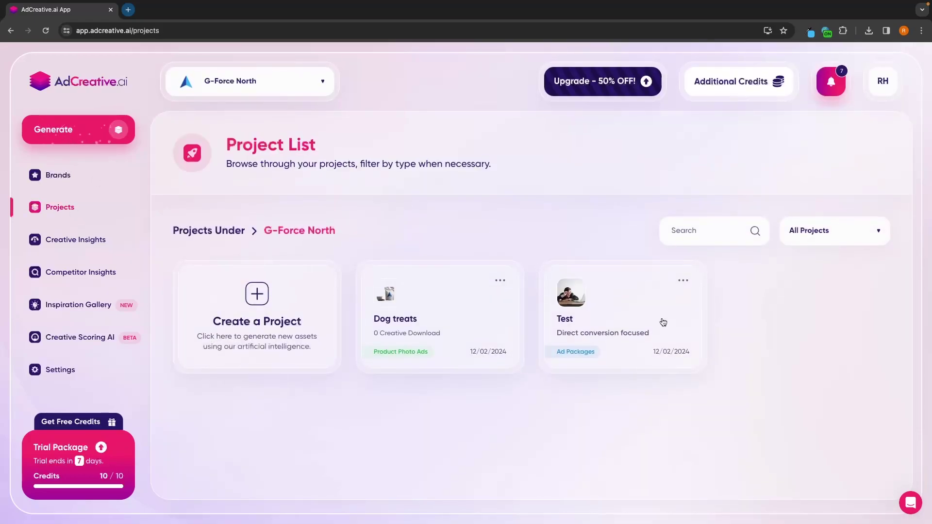
pyautogui.click(577, 288)
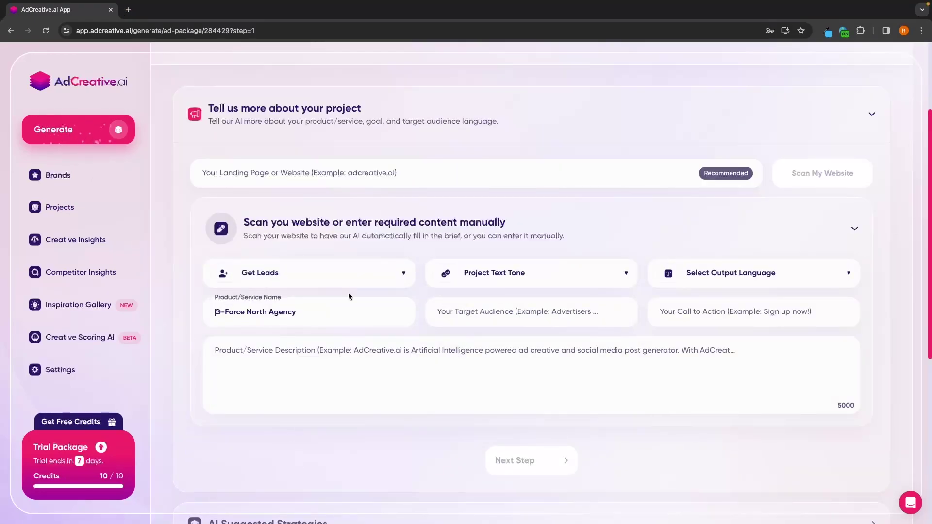
# Step: Expand the Project Text Tone dropdown and scroll through the available tones
pyautogui.click(510, 273)
pyautogui.scroll(-5, 491, 362)
pyautogui.scroll(-5, 490, 362)
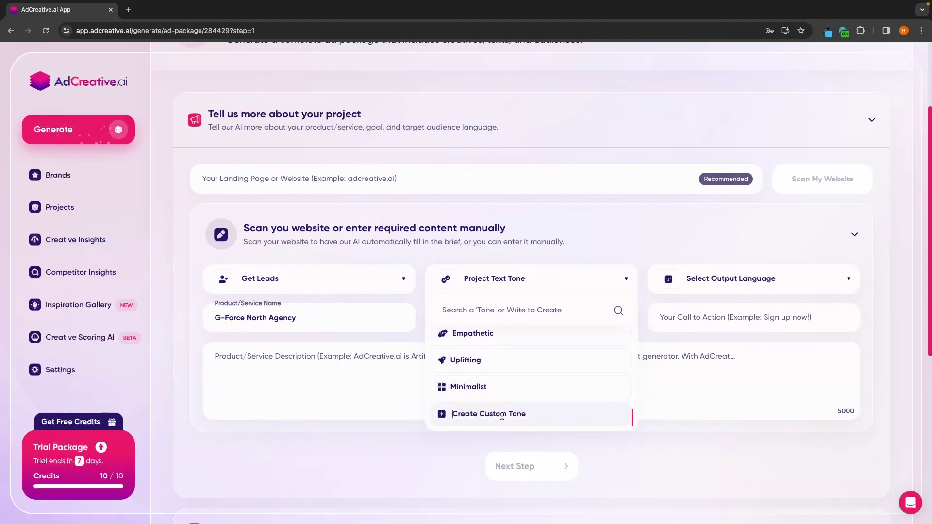
pyautogui.scroll(5, 493, 354)
pyautogui.scroll(-2, 505, 357)
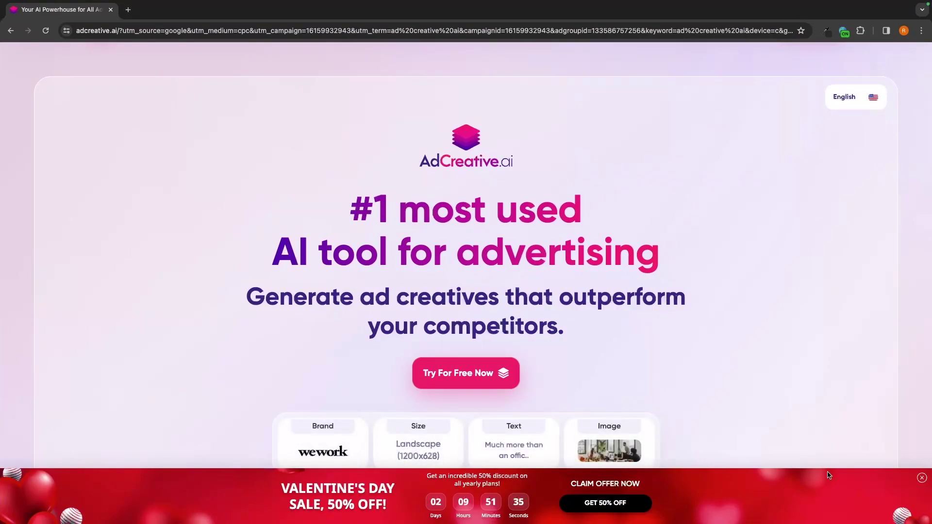
# Step: Dismiss the Valentine's Day sale banner and start the Try For Free Now sign-up
pyautogui.click(920, 477)
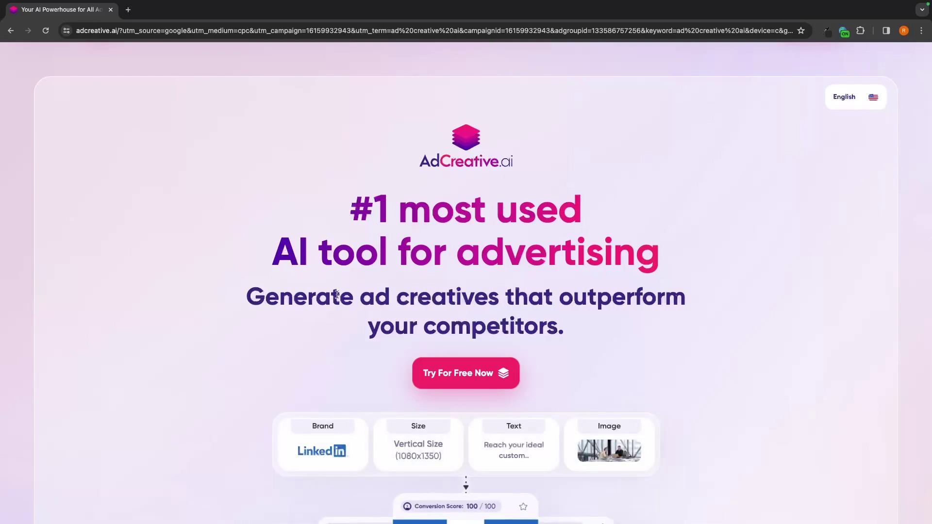
pyautogui.click(458, 383)
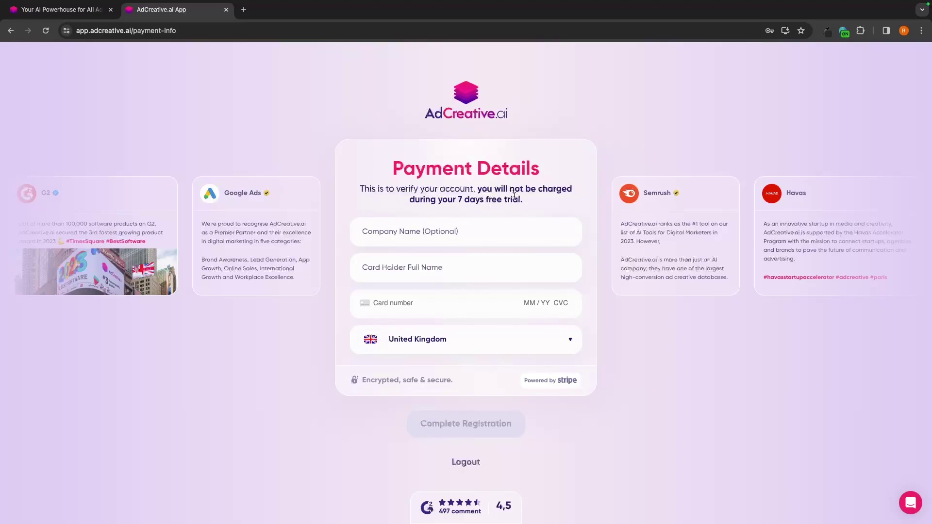
# Step: Highlight the not-being-charged note on the Payment Details page
pyautogui.moveTo(477, 189); pyautogui.dragTo(518, 196)
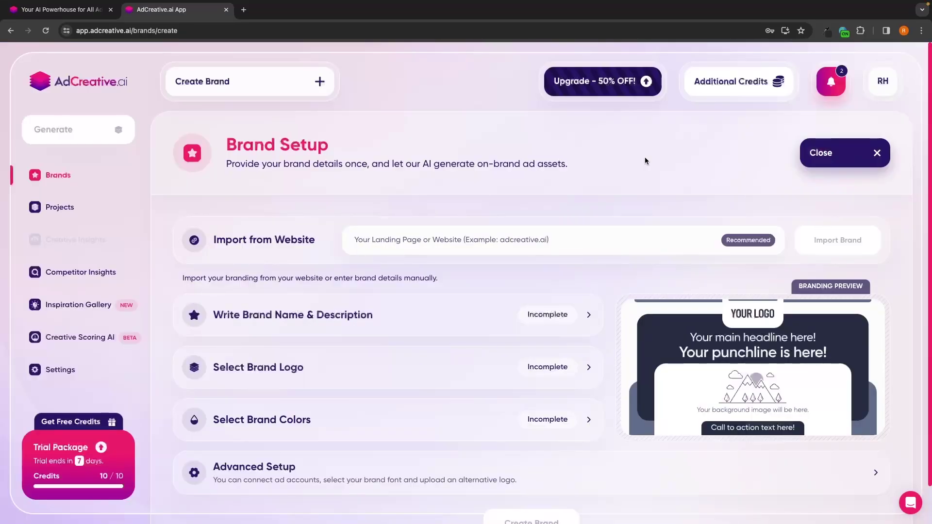
# Step: Close the leftover homepage tab and leave the Brand Setup website import field empty
pyautogui.click(116, 10)
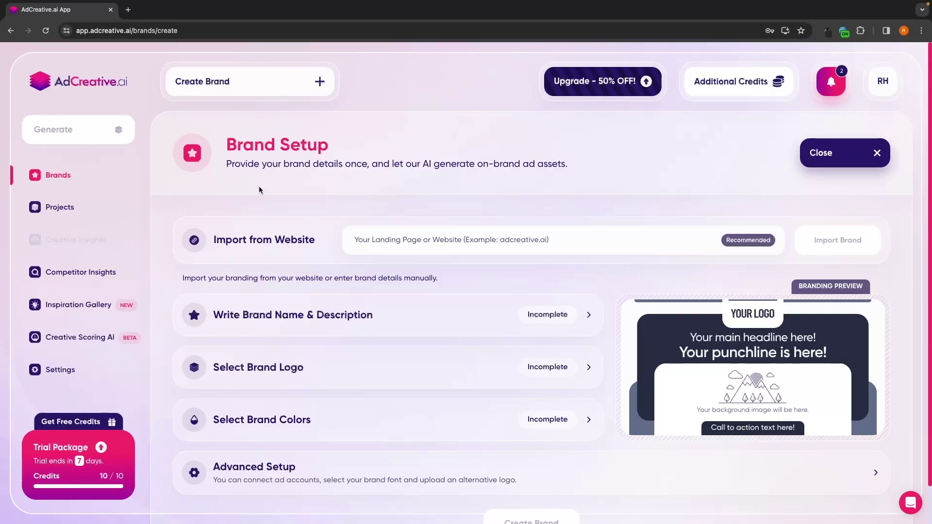
pyautogui.moveTo(226, 146); pyautogui.dragTo(343, 147)
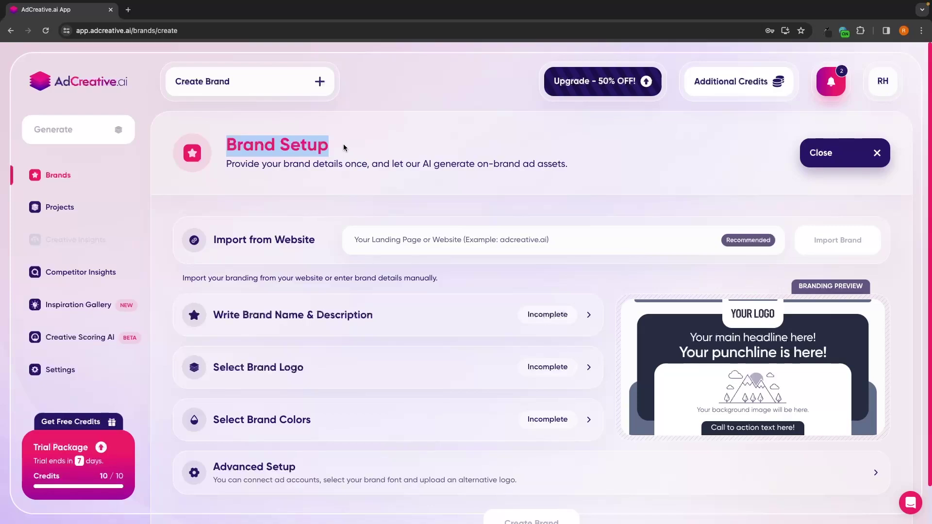
pyautogui.click(343, 146)
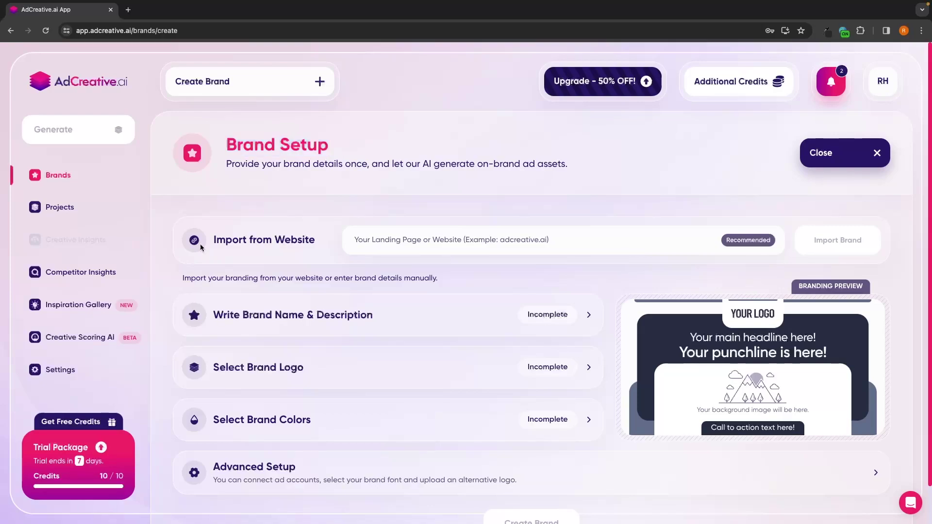
pyautogui.moveTo(213, 240); pyautogui.dragTo(319, 238)
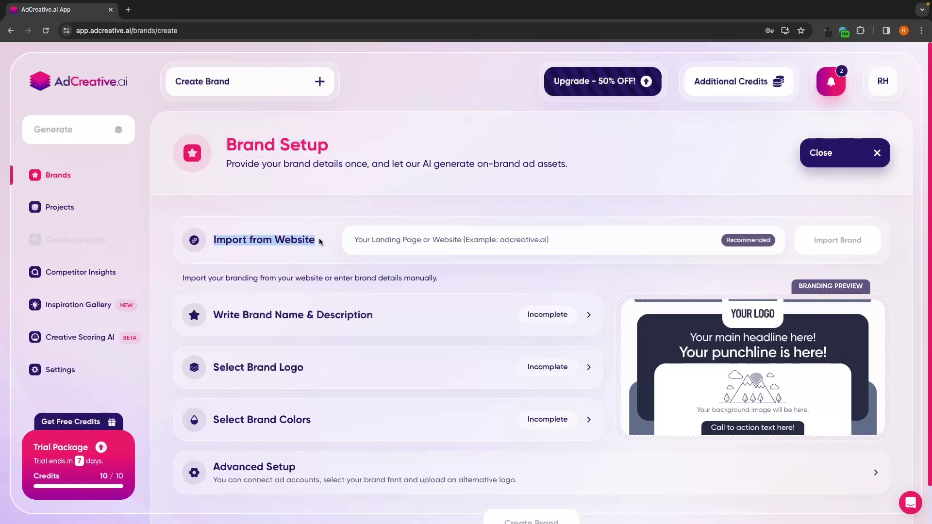
pyautogui.click(320, 238)
pyautogui.click(387, 239)
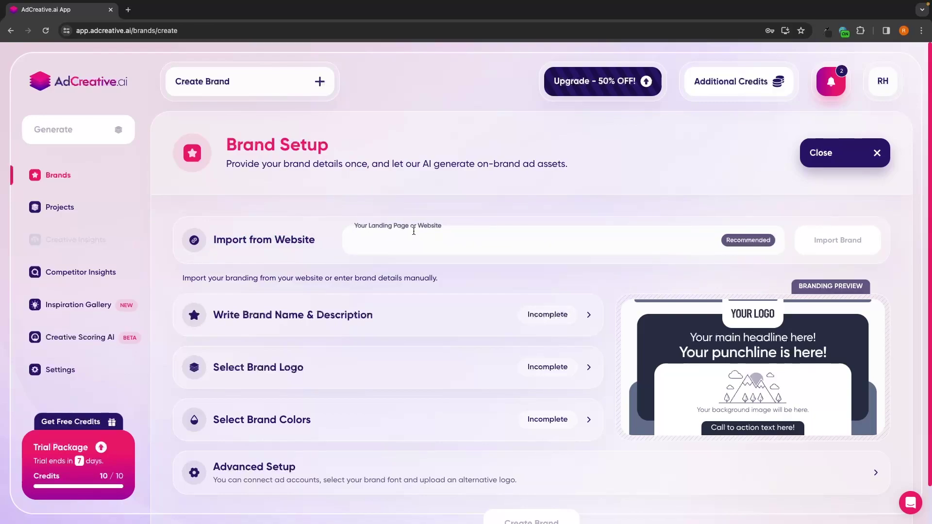
pyautogui.click(872, 249)
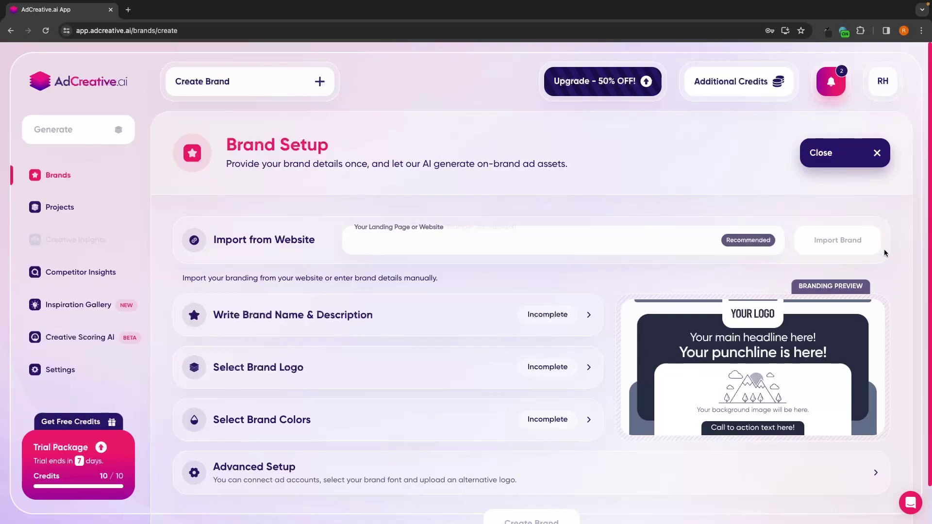
pyautogui.scroll(-1, 883, 252)
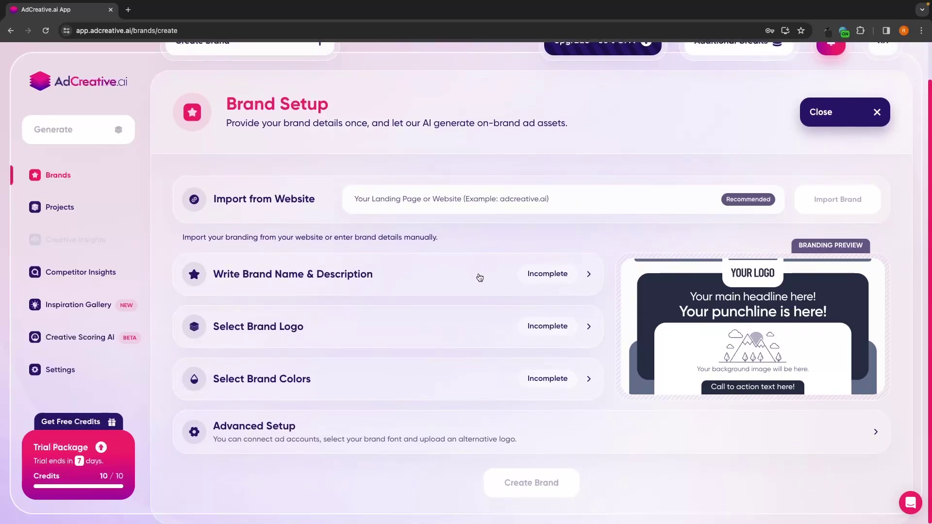
# Step: Enter brand name 'G-Force North', paste the agency description, and save it
pyautogui.click(314, 265)
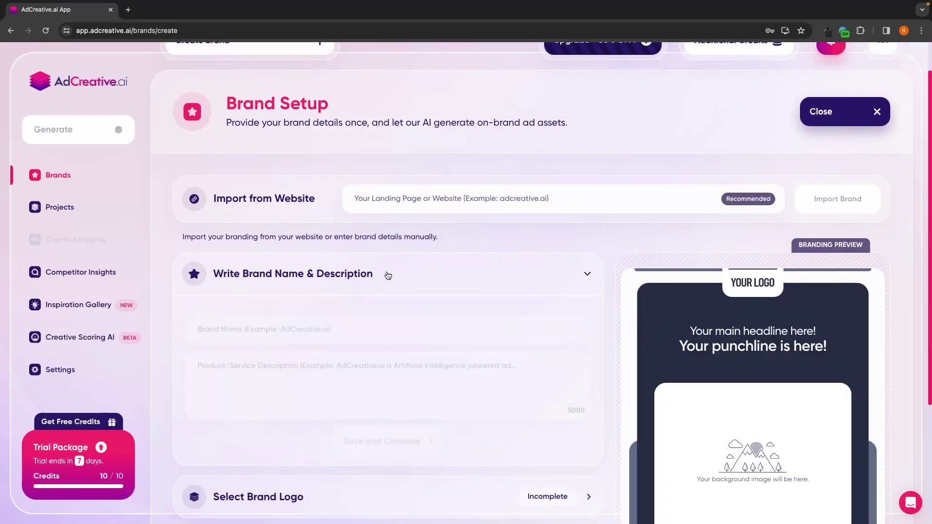
pyautogui.scroll(-2, 368, 272)
pyautogui.click(330, 228)
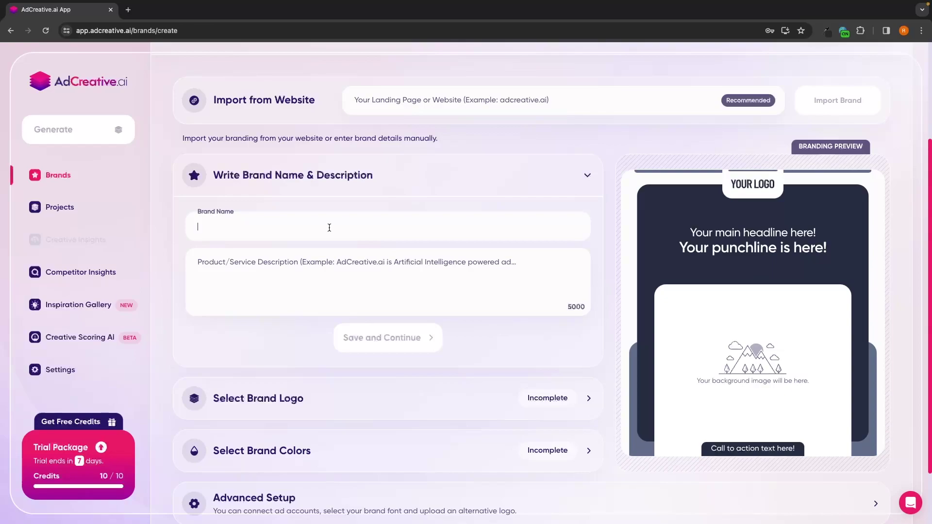
pyautogui.write('G-Force North')
pyautogui.press('Tab')
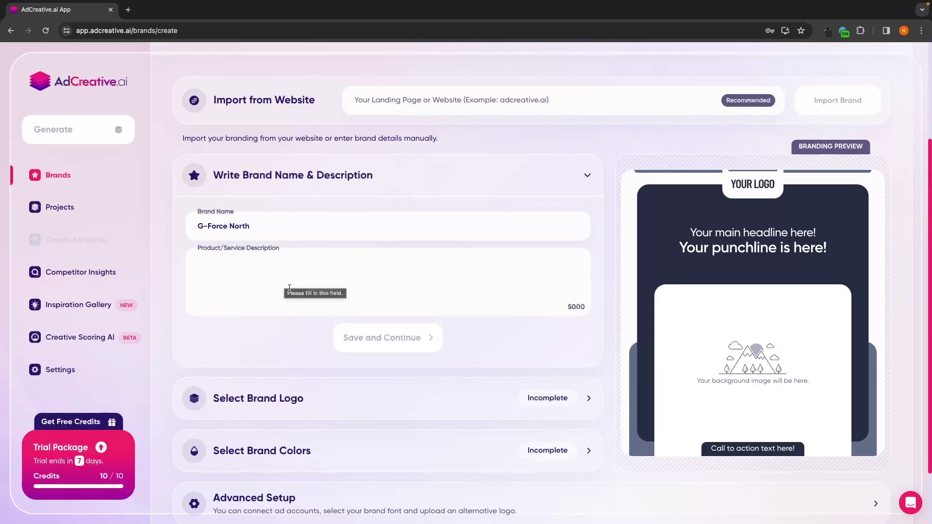
pyautogui.write('A digital marketing agency that focuses on paid traffic channels (Facebook and Google ads) to increase our customer revenue.')
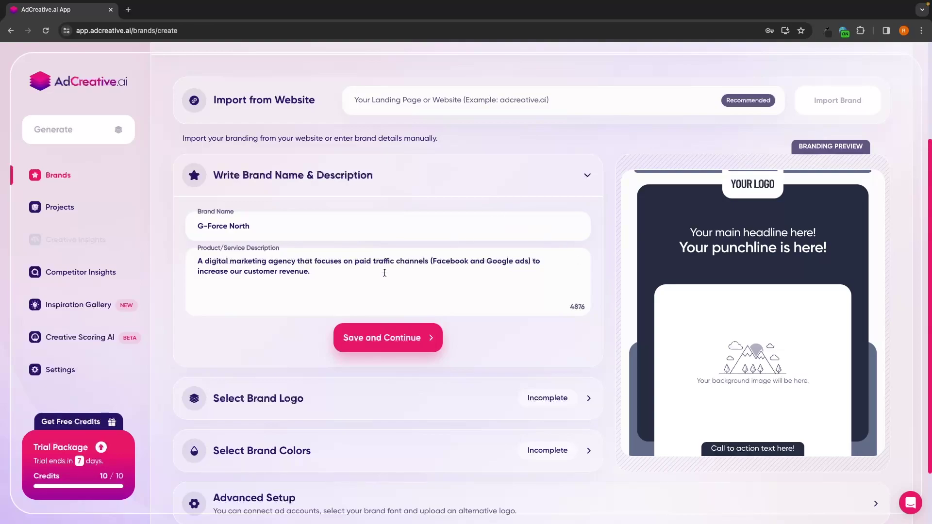
pyautogui.moveTo(360, 277); pyautogui.dragTo(175, 261)
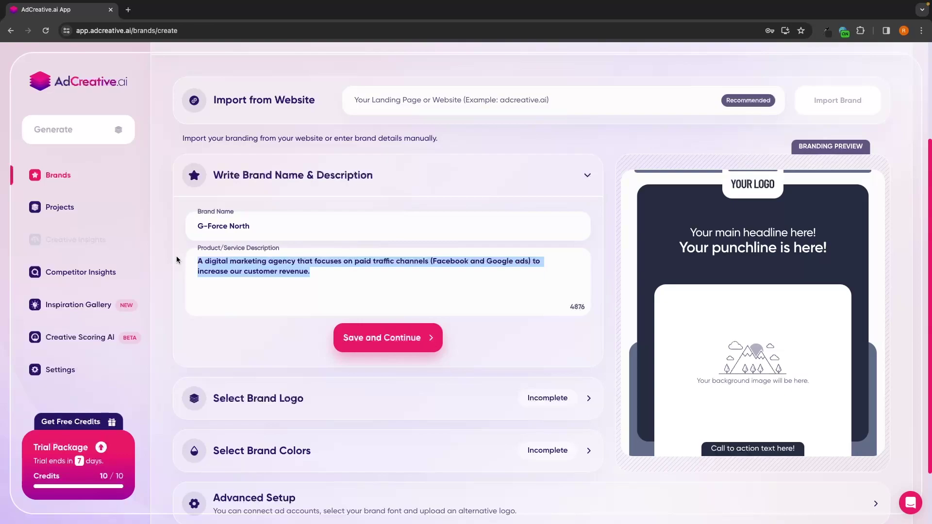
pyautogui.click(625, 226)
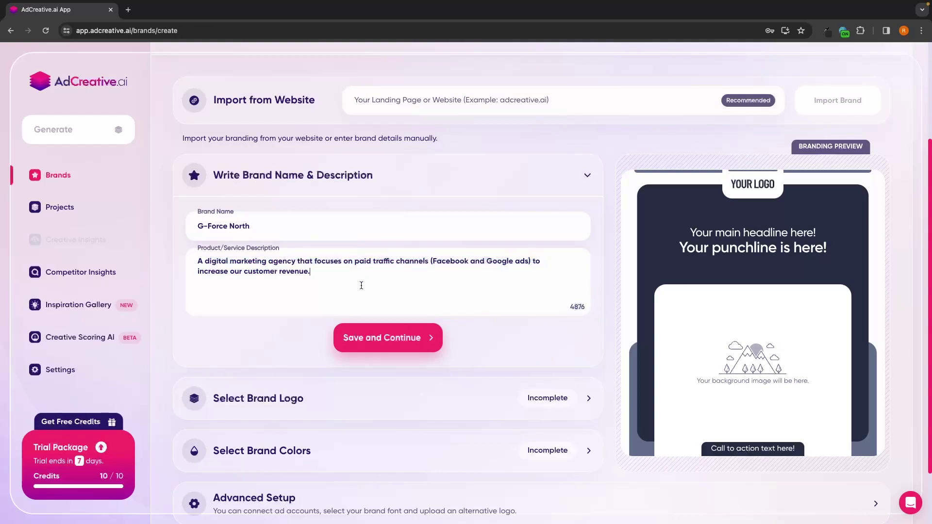
pyautogui.click(409, 346)
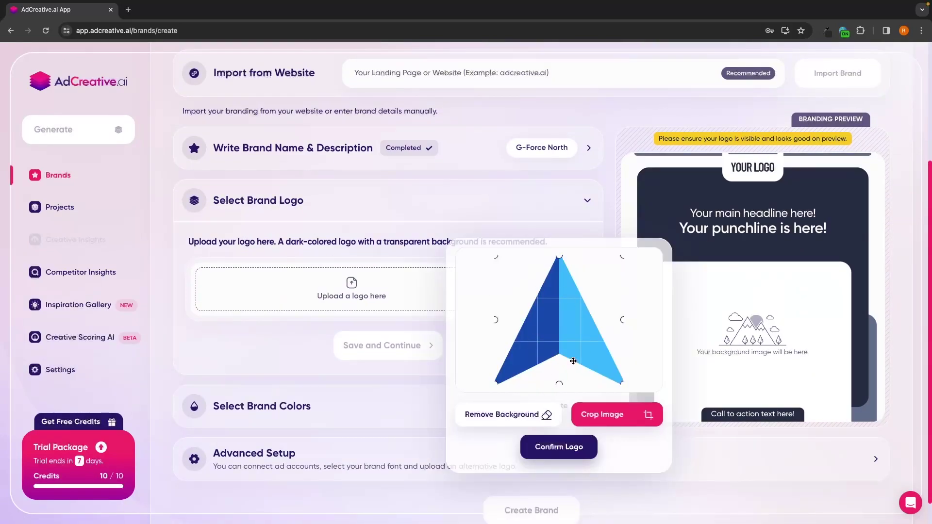
# Step: Confirm the uploaded blue arrow image as the brand logo
pyautogui.click(575, 456)
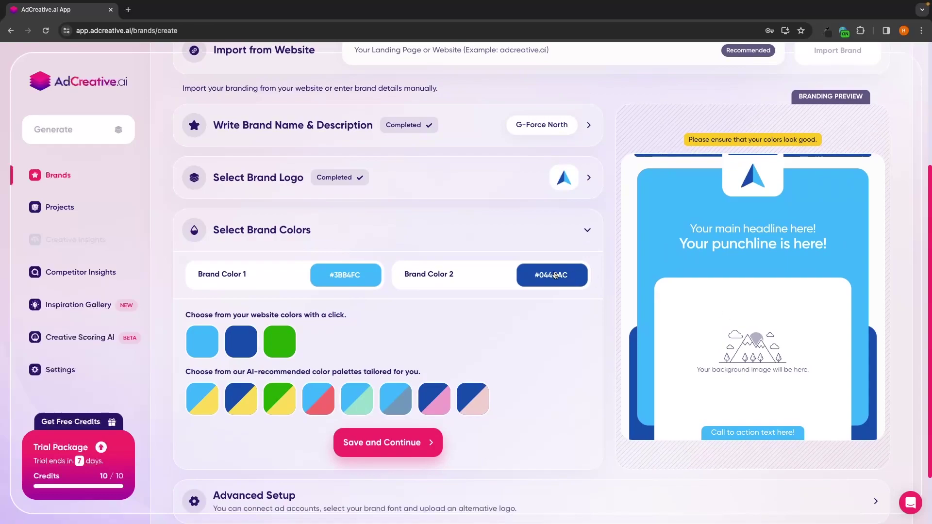
# Step: Set Brand Color 1 to hex 38b5fe and save the brand colours
pyautogui.scroll(-1, 271, 291)
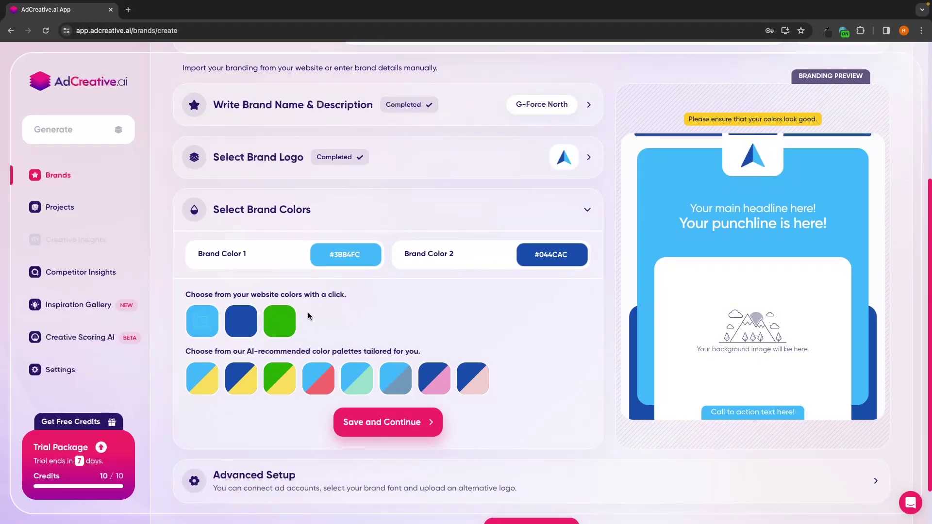
pyautogui.click(348, 265)
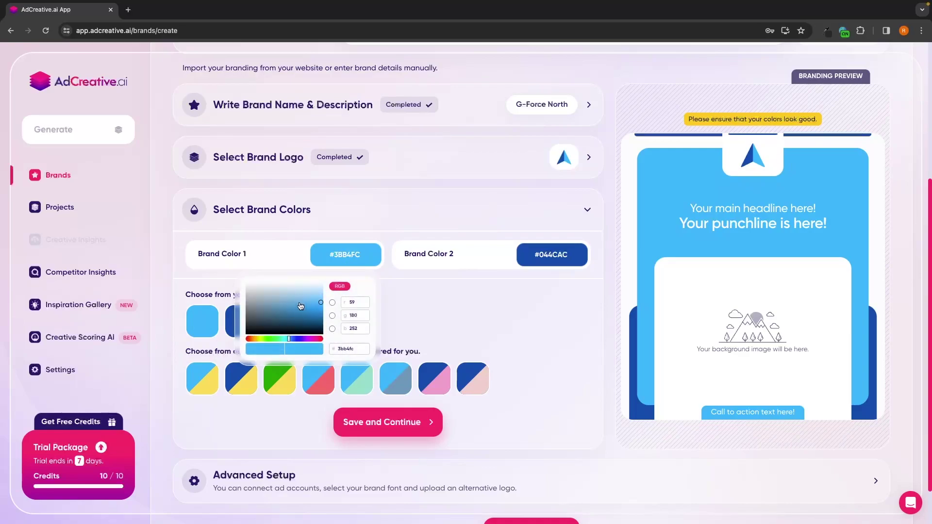
pyautogui.moveTo(300, 305)
pyautogui.mouseDown()
pyautogui.moveTo(286, 297)
pyautogui.moveTo(297, 295)
pyautogui.mouseUp()
pyautogui.click(436, 293)
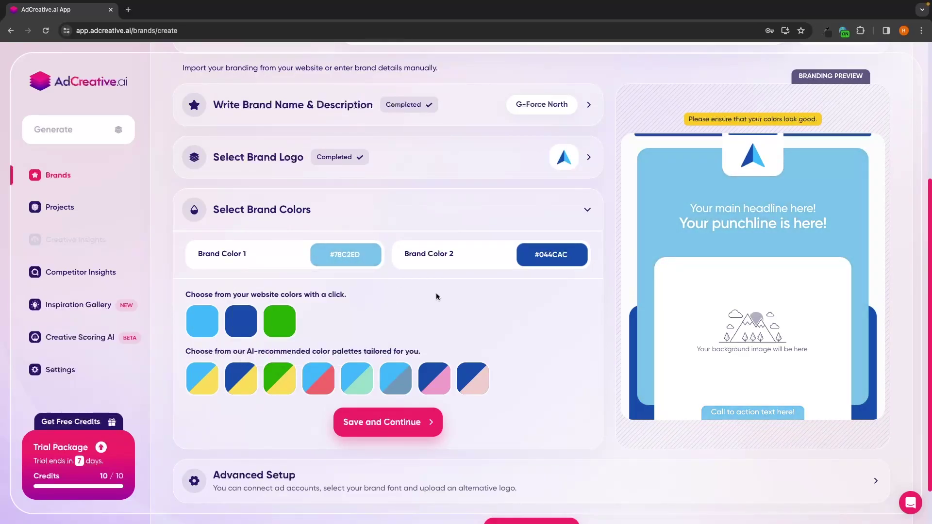
pyautogui.click(345, 256)
pyautogui.write('38b5fe')
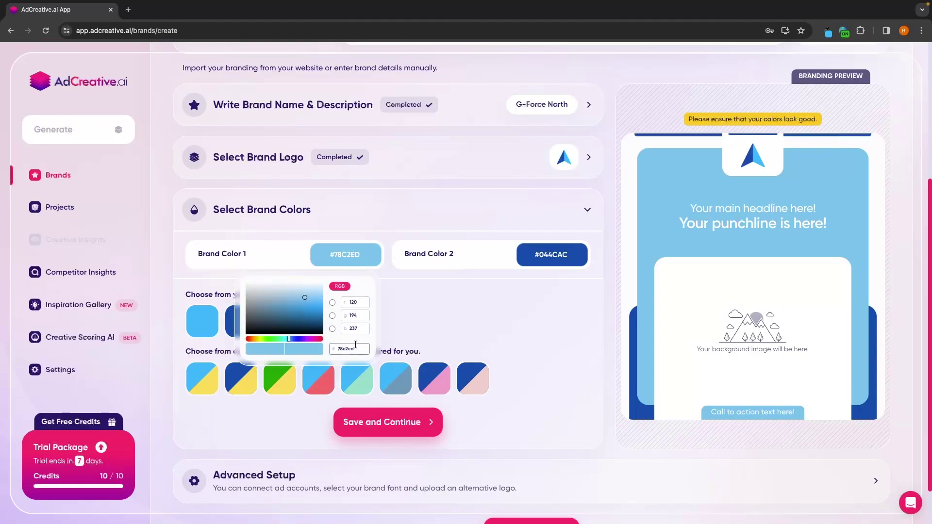
pyautogui.click(435, 321)
pyautogui.scroll(-2, 475, 308)
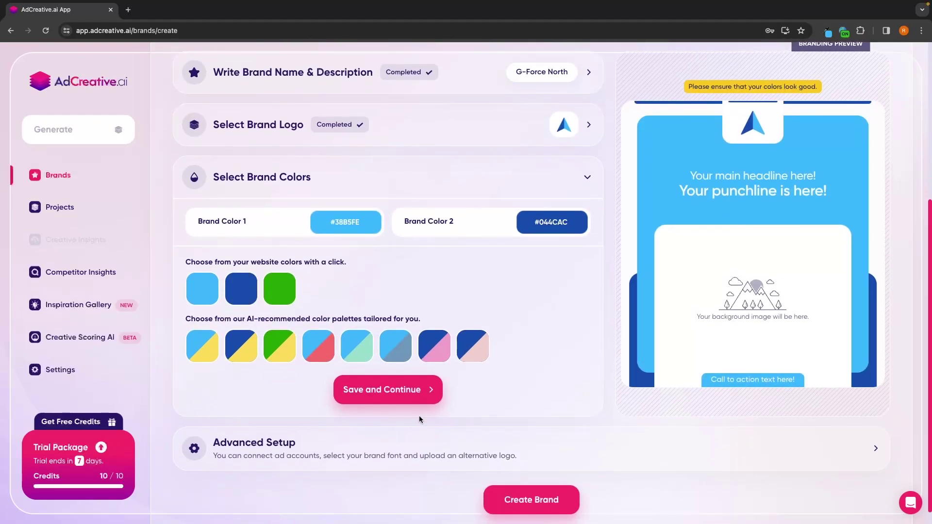
pyautogui.click(406, 392)
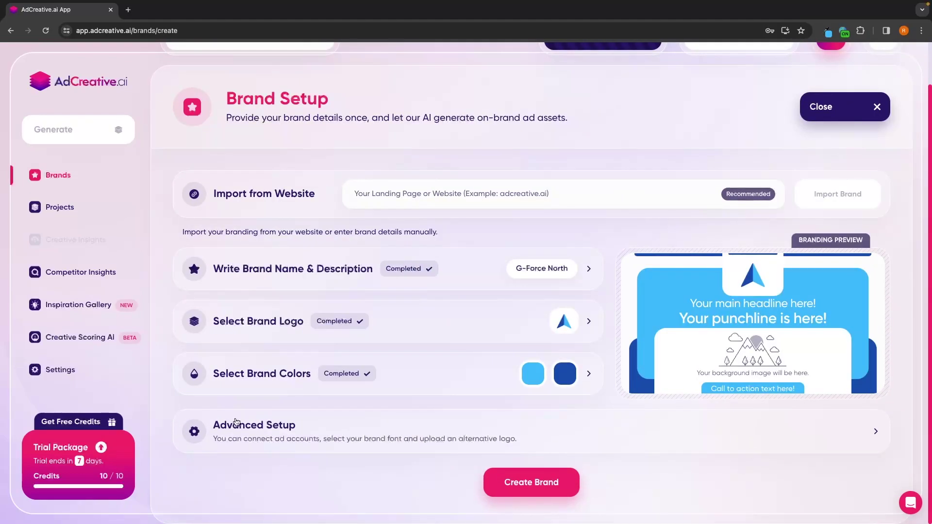
# Step: Keep the Default (Recommended) brand font and create the G-Force North brand
pyautogui.click(254, 427)
pyautogui.scroll(-4, 253, 427)
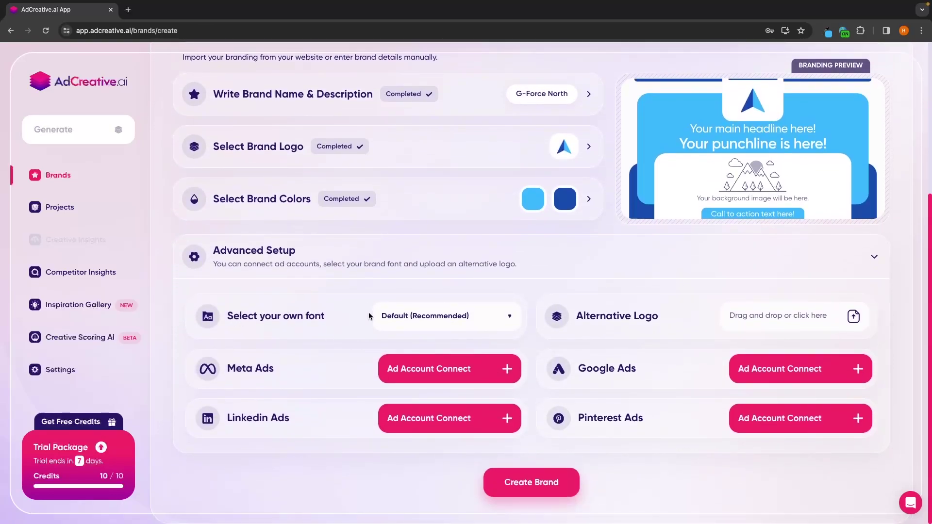
pyautogui.click(396, 313)
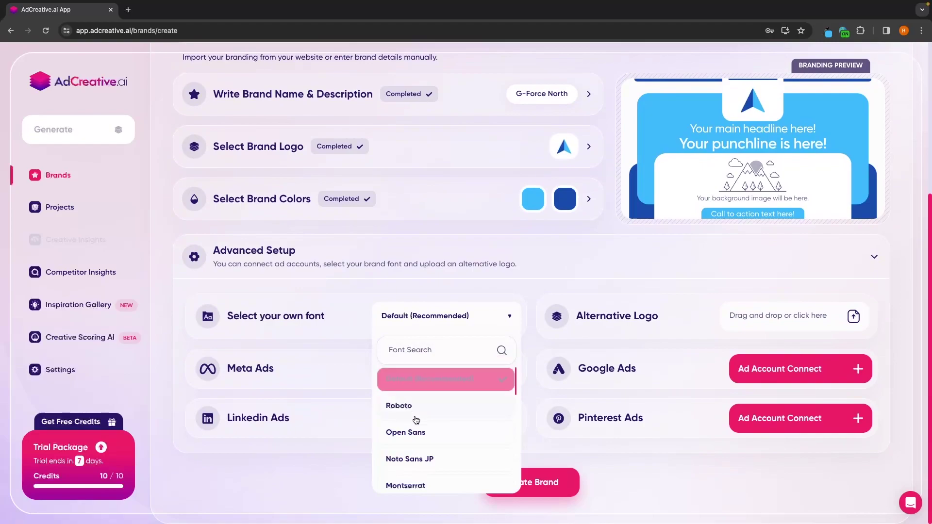
pyautogui.scroll(-1, 437, 417)
pyautogui.scroll(-5, 443, 417)
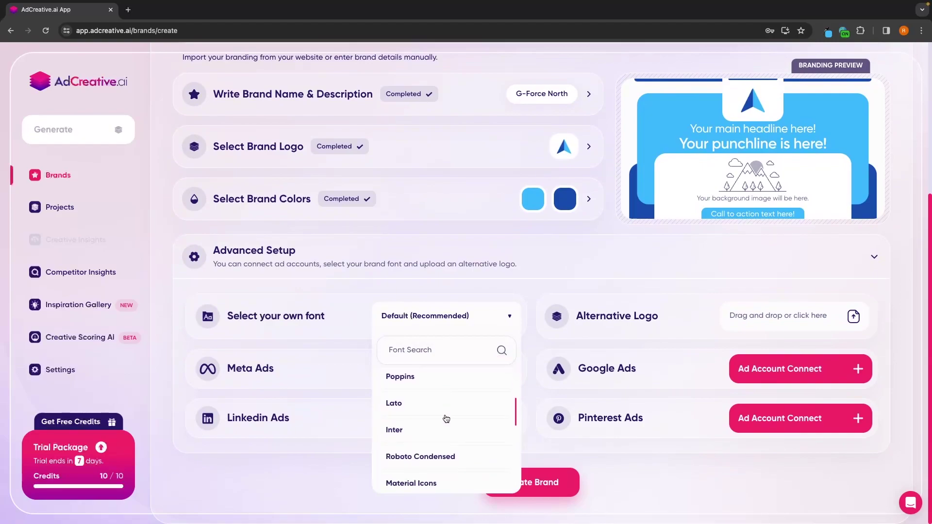
pyautogui.click(470, 315)
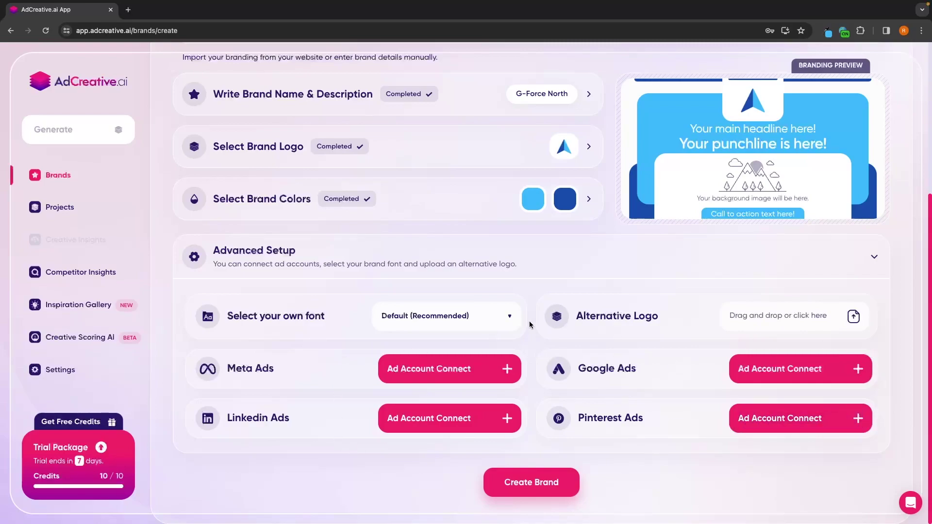
pyautogui.click(537, 482)
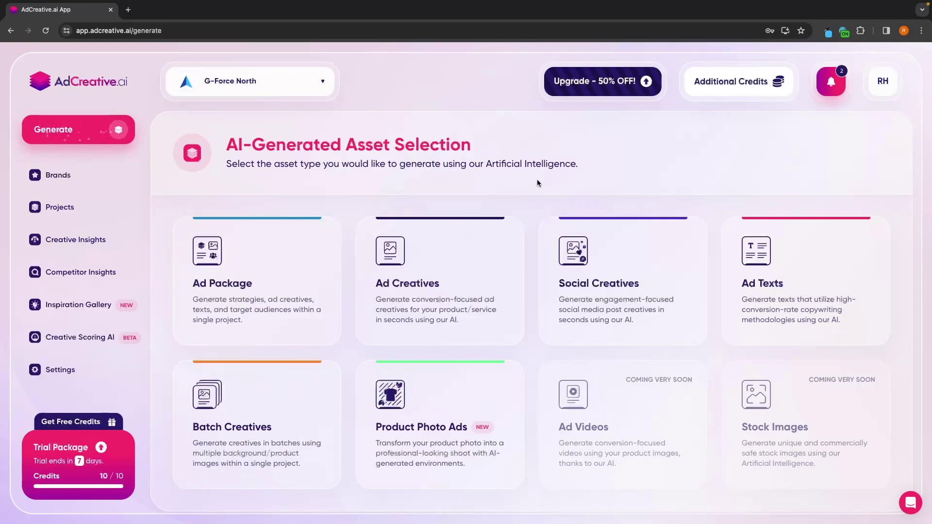
pyautogui.moveTo(220, 144); pyautogui.dragTo(479, 141)
pyautogui.click(496, 142)
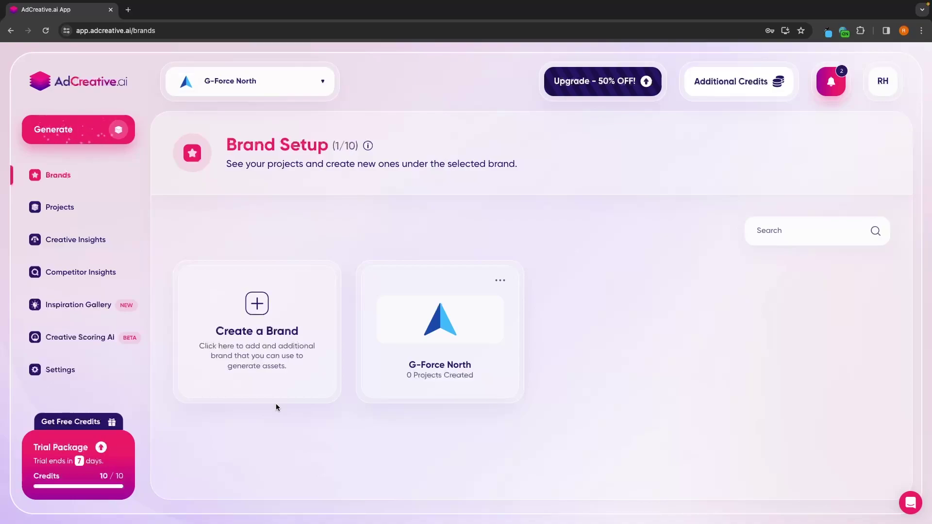
pyautogui.click(75, 134)
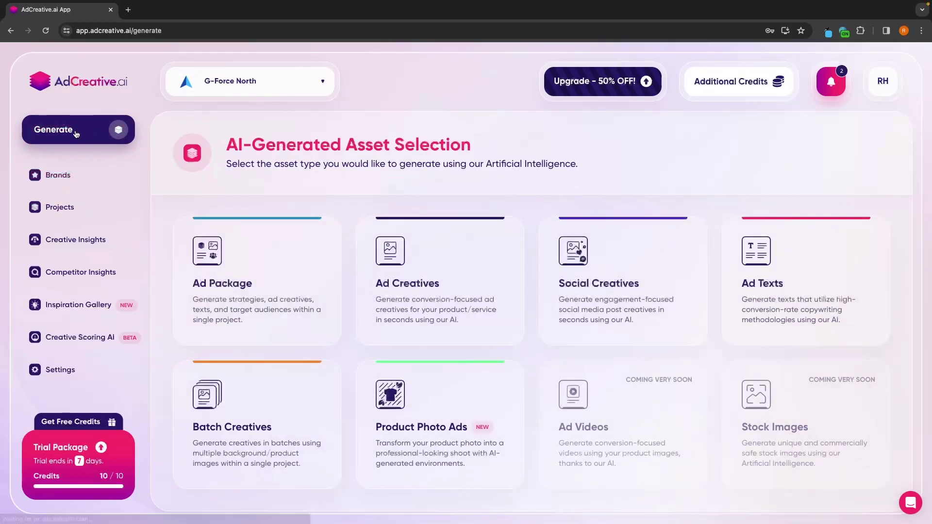
pyautogui.click(255, 89)
pyautogui.click(248, 85)
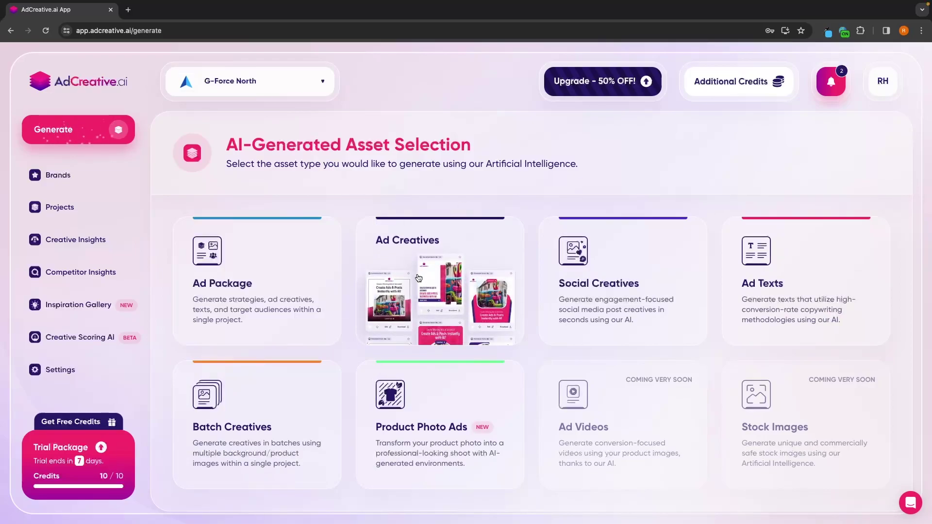
# Step: Preview the asset type cards and start a new Ad Package project
pyautogui.scroll(5, 488, 287)
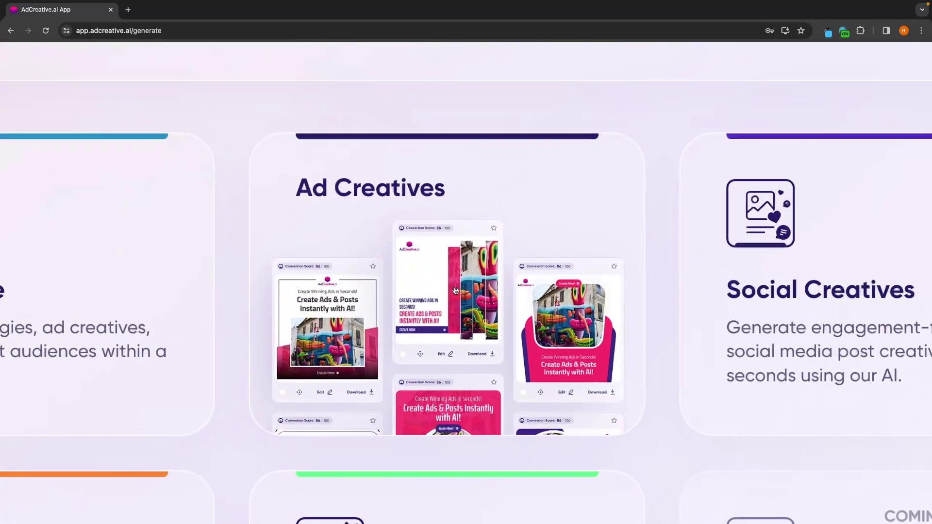
pyautogui.scroll(-5, 456, 290)
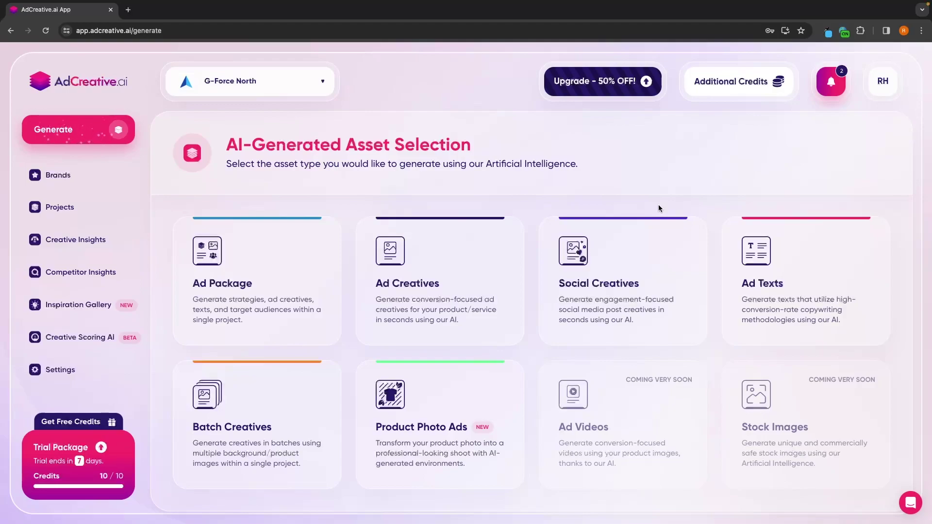
pyautogui.moveTo(770, 279)
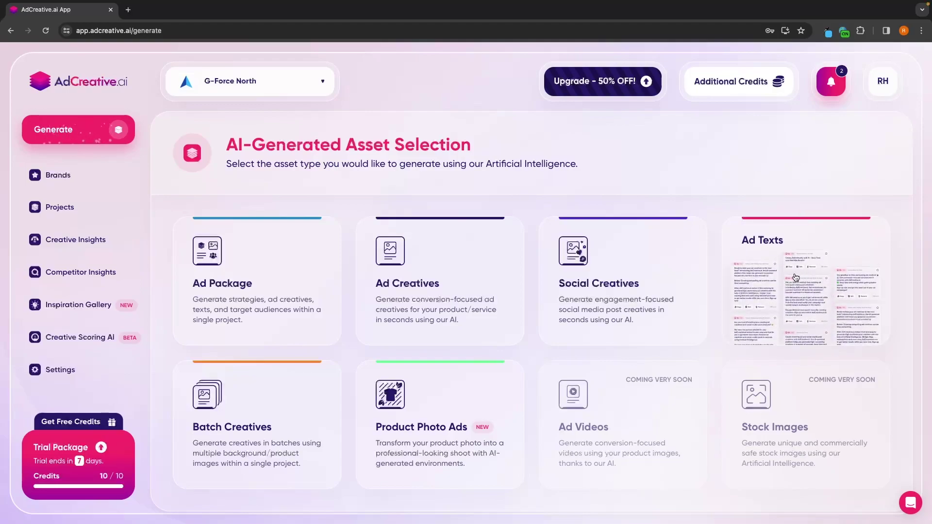
pyautogui.moveTo(305, 402)
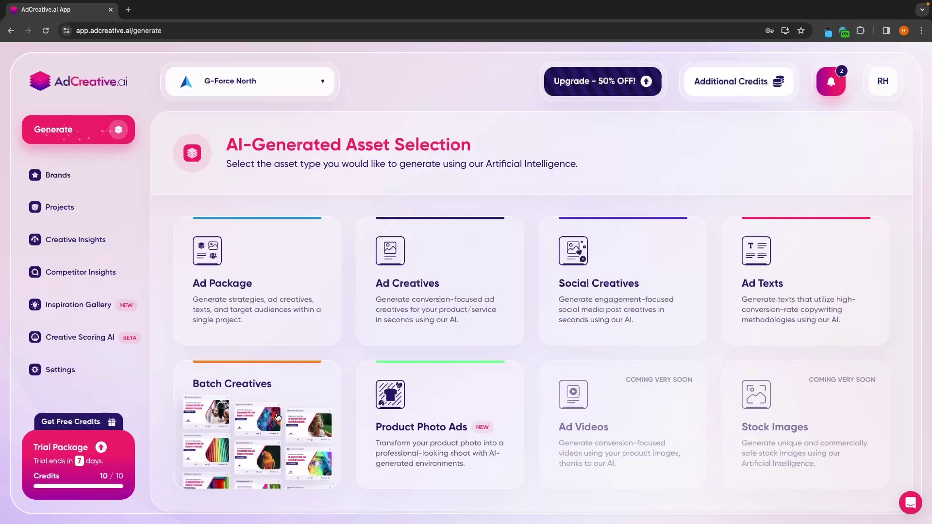
pyautogui.moveTo(410, 425)
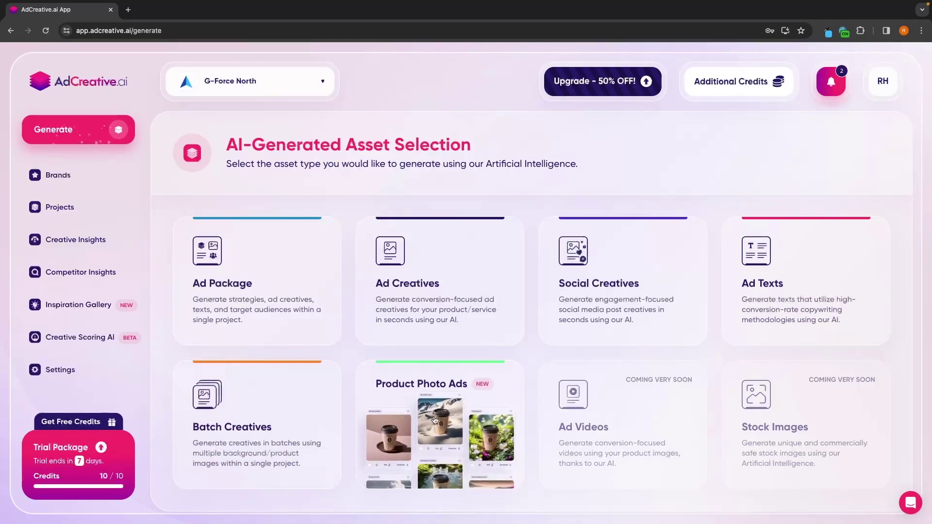
pyautogui.moveTo(260, 258)
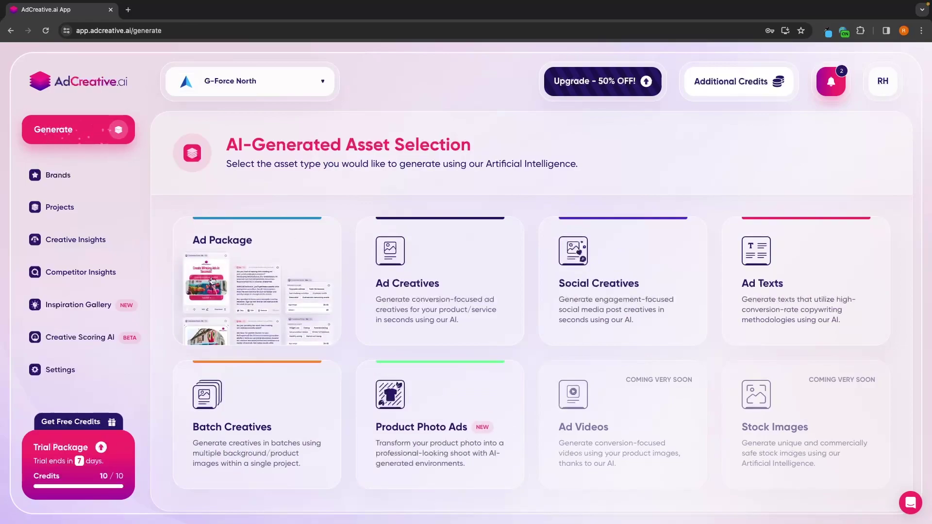
pyautogui.click(254, 251)
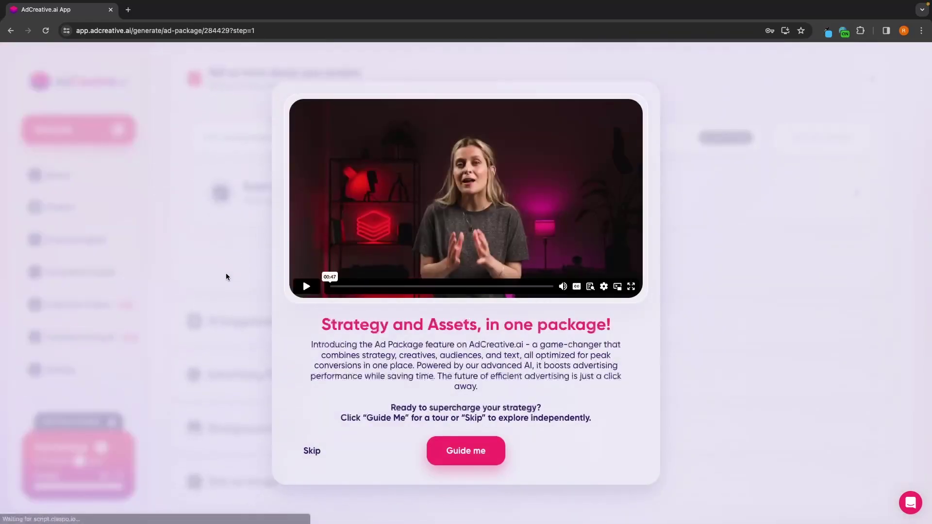
# Step: Skip the intro, expand the manual brief fields, and set the ad goal to Get Leads
pyautogui.click(311, 451)
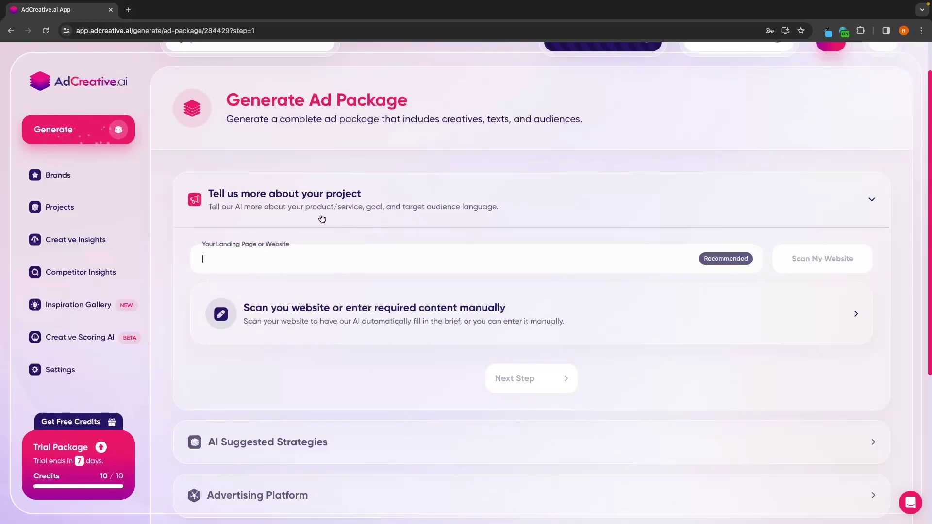
pyautogui.scroll(-1, 321, 218)
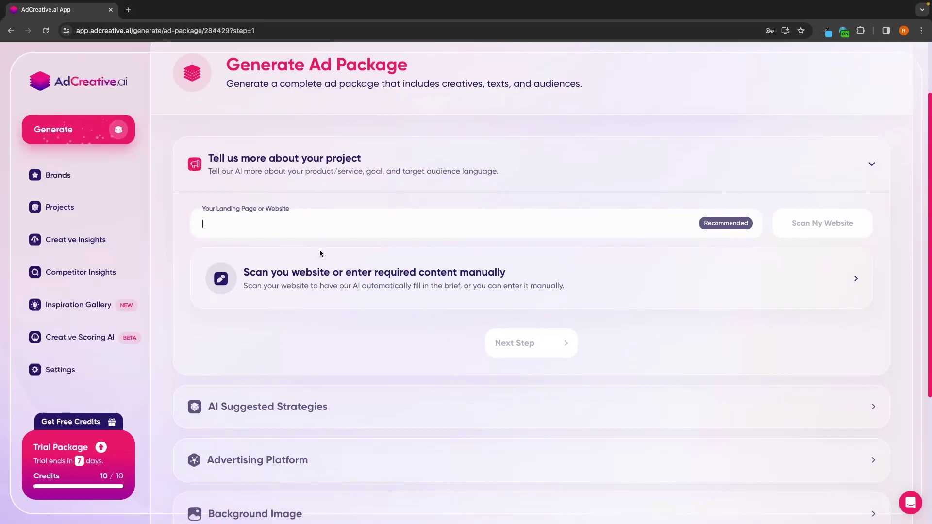
pyautogui.click(320, 266)
pyautogui.scroll(-2, 345, 277)
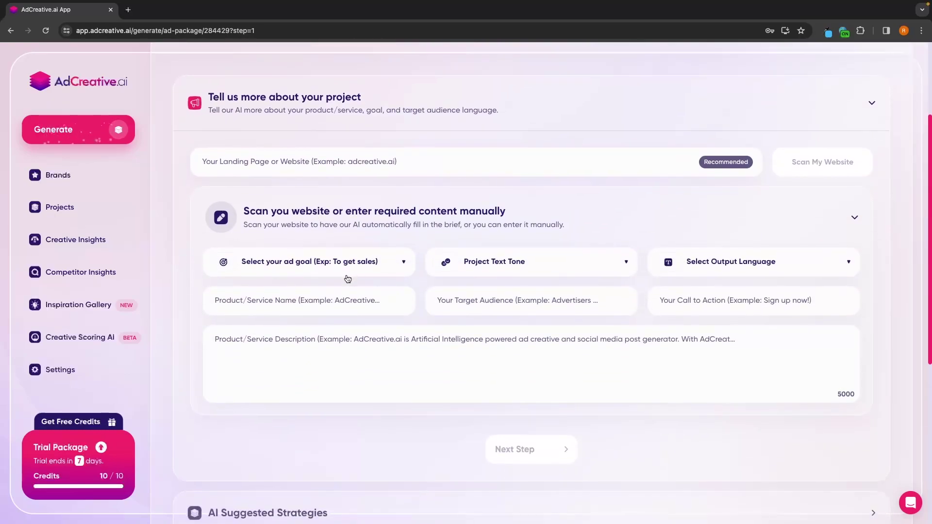
pyautogui.click(364, 263)
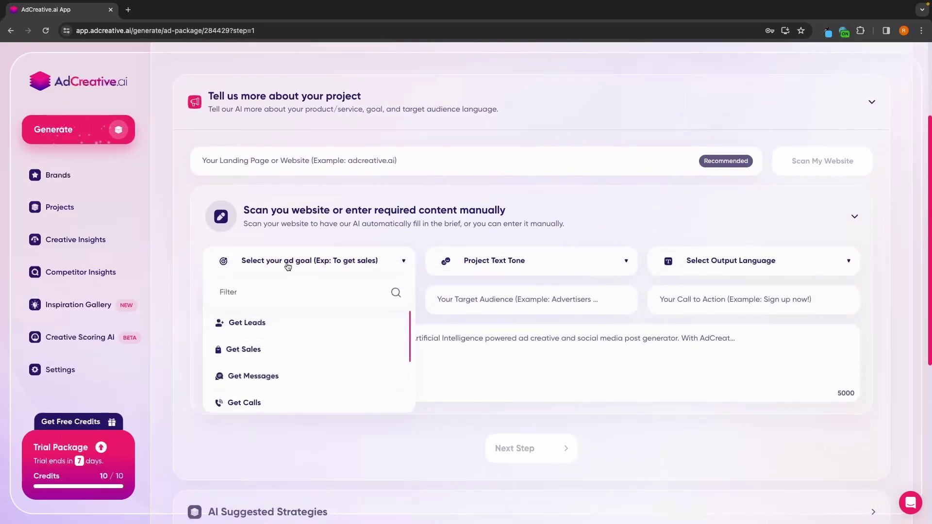
pyautogui.scroll(-1, 274, 326)
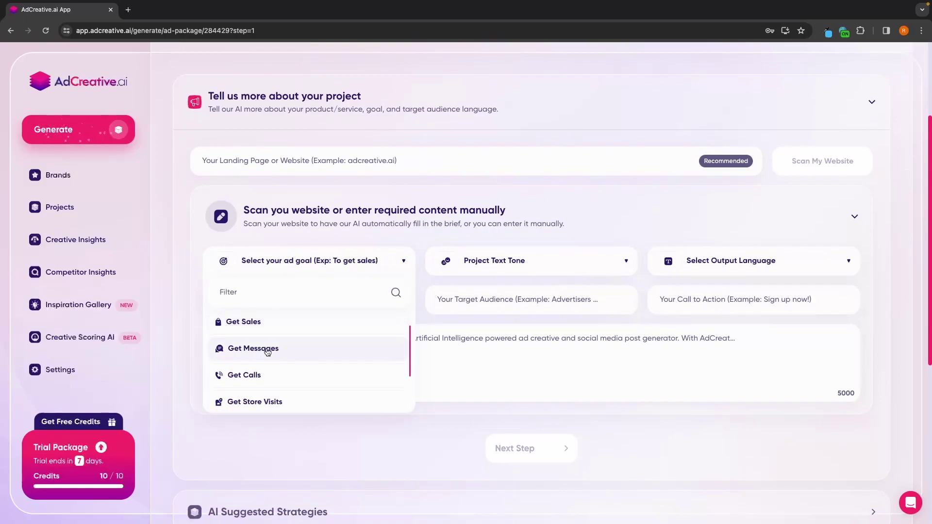
pyautogui.scroll(-2, 265, 350)
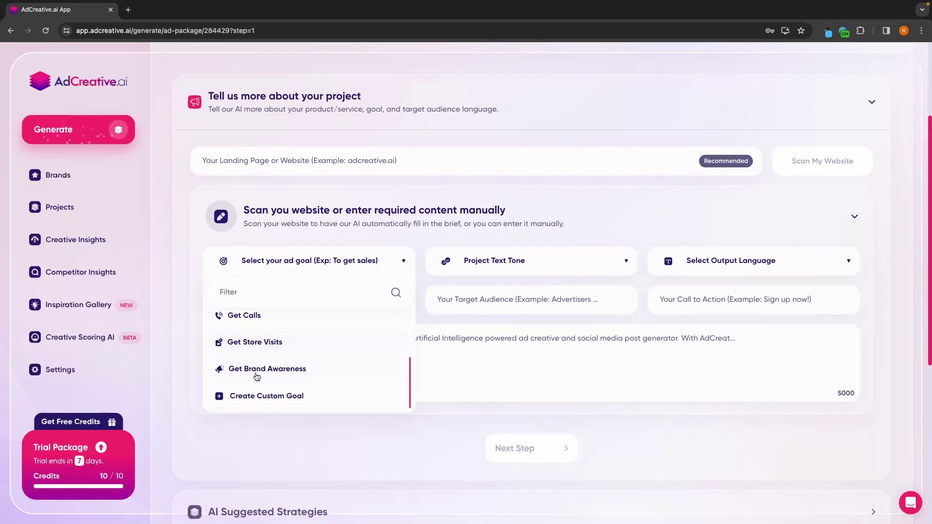
pyautogui.scroll(3, 265, 371)
pyautogui.scroll(-2, 281, 345)
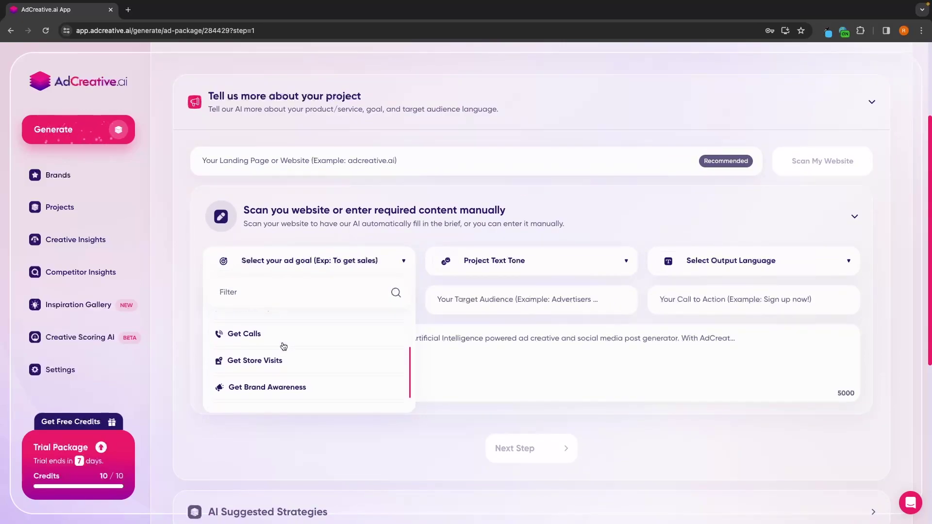
pyautogui.click(281, 346)
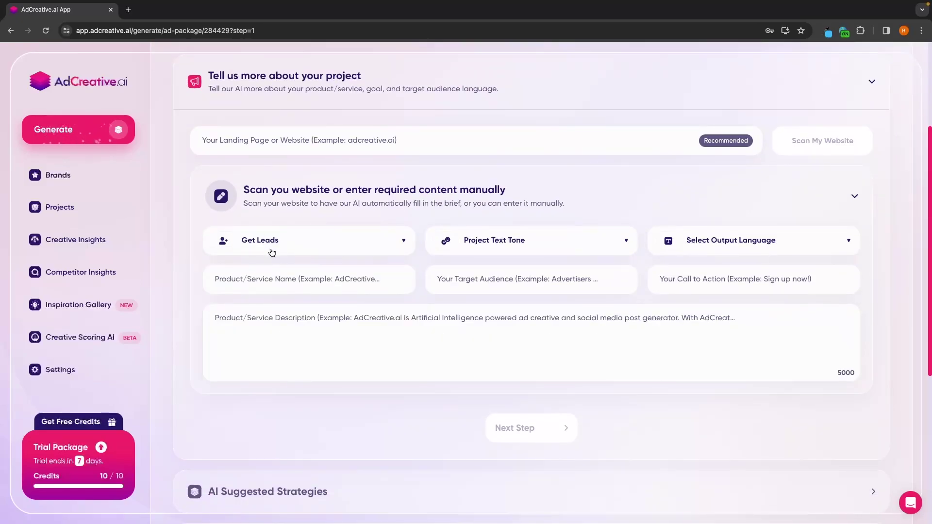
# Step: Paste 'G-Force North Agency' as the product or service name
pyautogui.scroll(4, 273, 249)
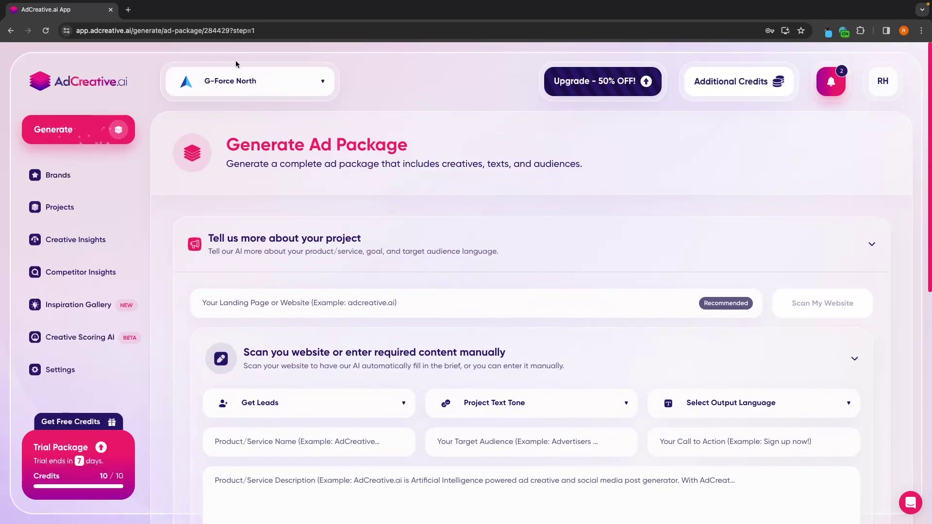
pyautogui.scroll(-4, 313, 148)
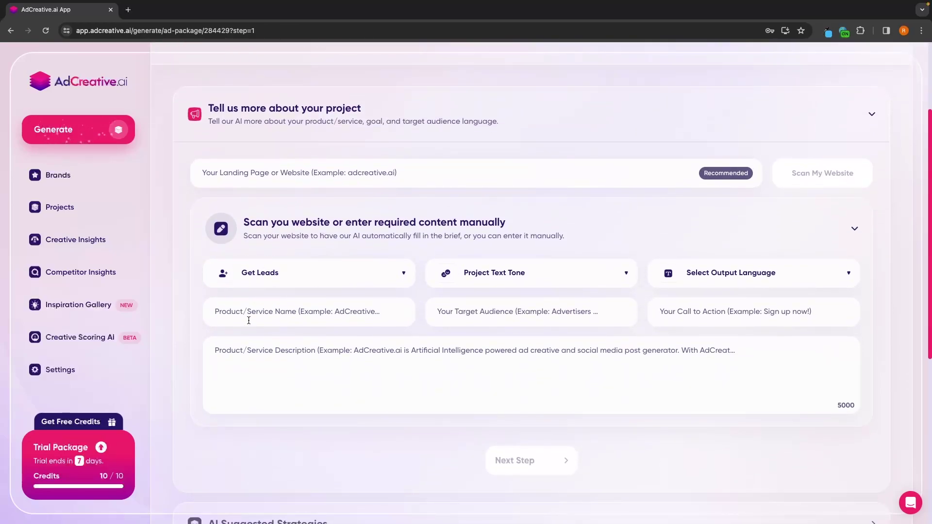
pyautogui.click(272, 312)
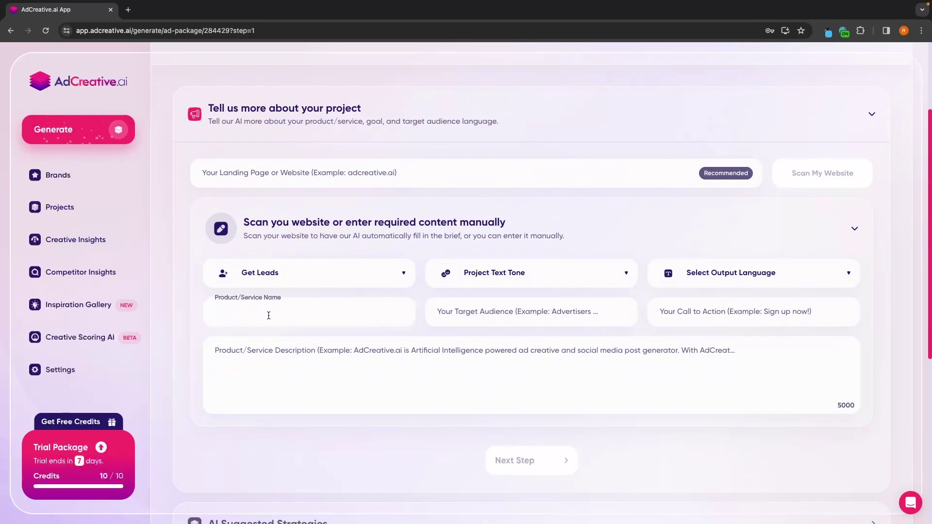
pyautogui.write('G-Force North Agency')
# Step: Choose Professional from the text tone list and English as the output language
pyautogui.click(500, 274)
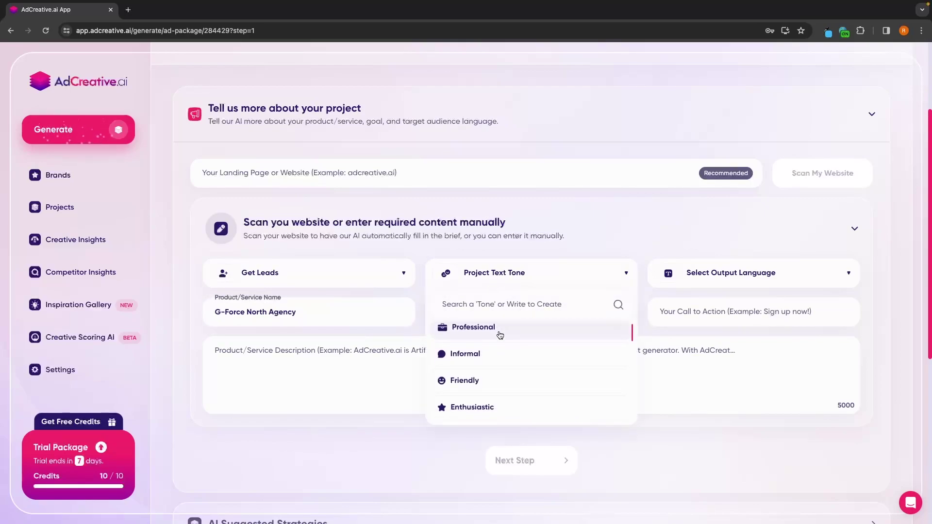
pyautogui.scroll(-1, 486, 339)
pyautogui.scroll(-1, 487, 347)
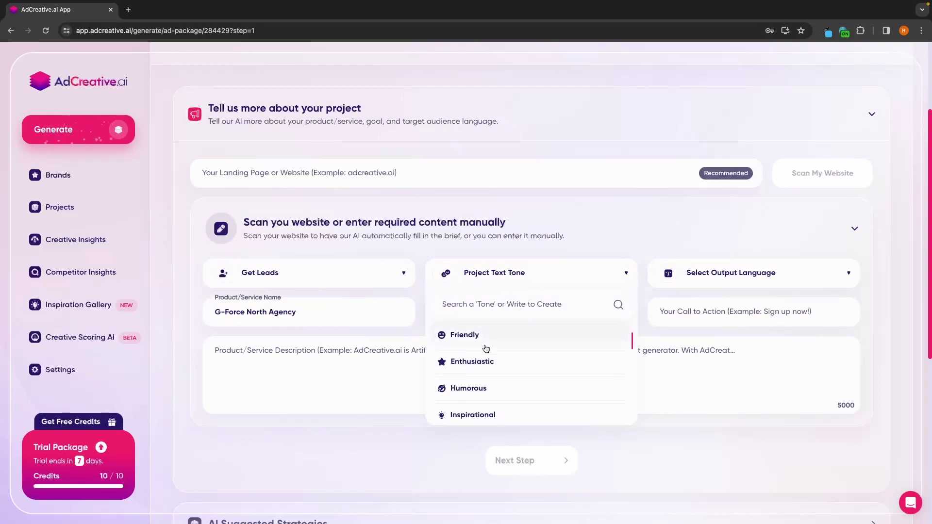
pyautogui.scroll(-7, 490, 360)
pyautogui.scroll(-7, 490, 362)
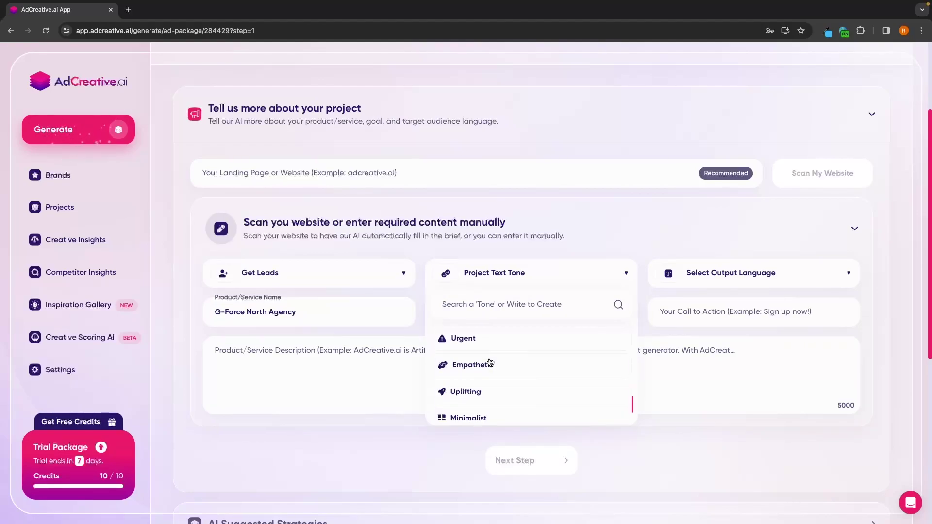
pyautogui.scroll(3, 490, 362)
pyautogui.scroll(10, 490, 361)
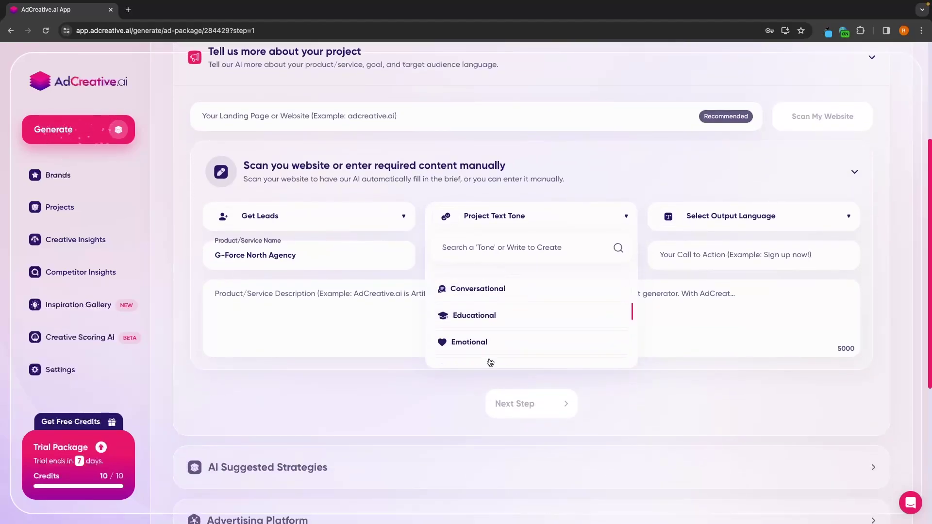
pyautogui.scroll(-12, 501, 387)
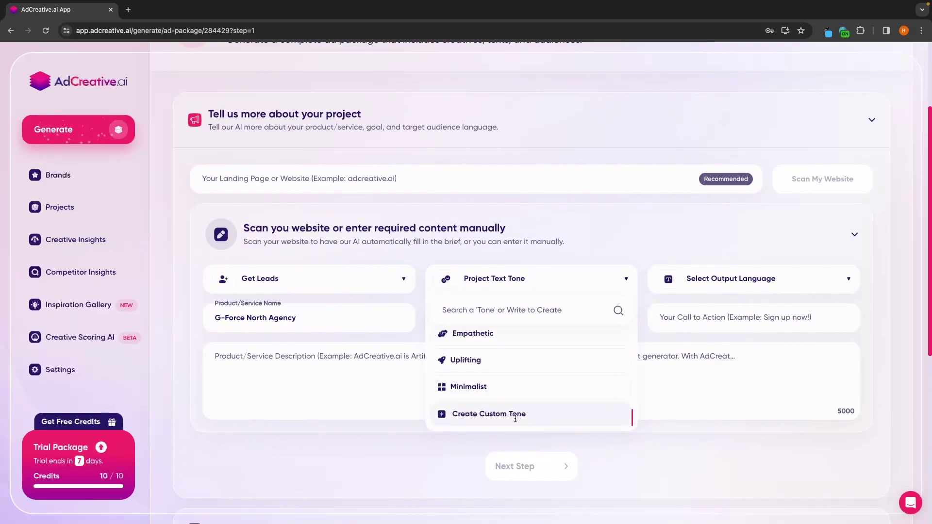
pyautogui.scroll(10, 490, 416)
pyautogui.click(487, 343)
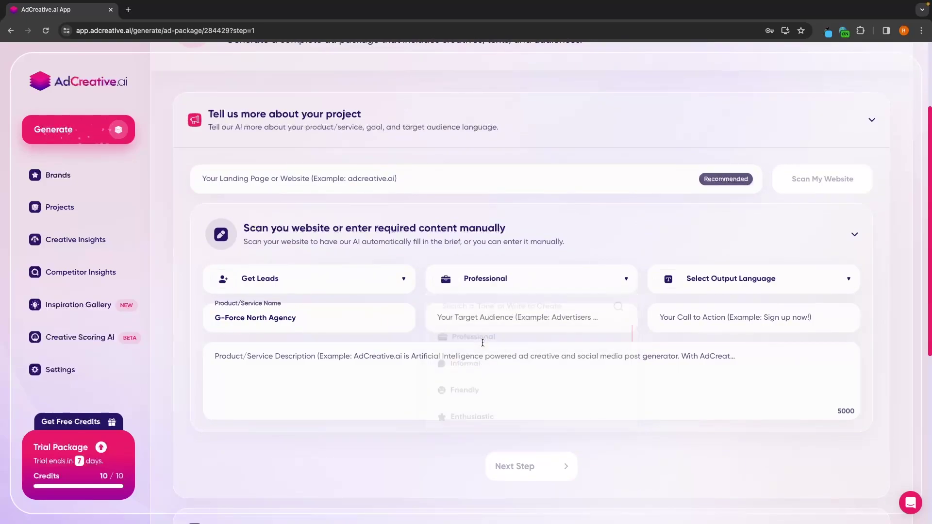
pyautogui.click(716, 272)
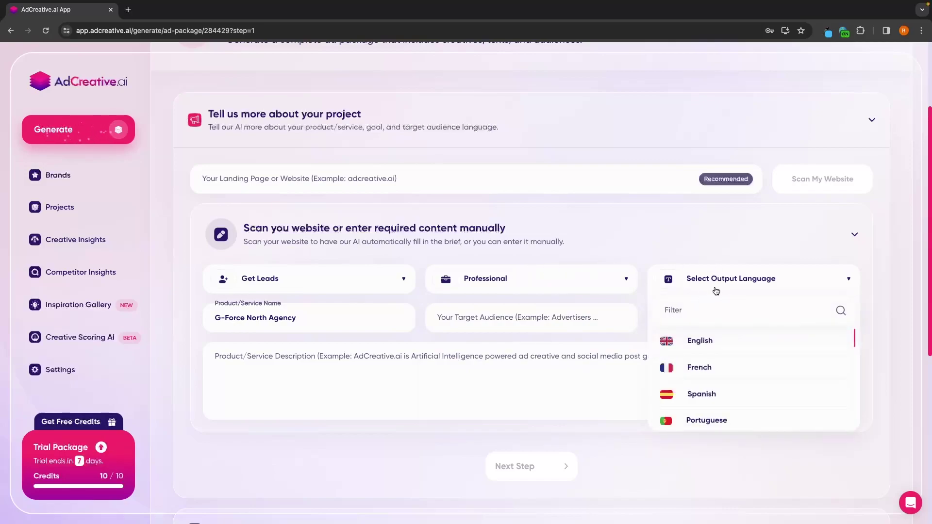
pyautogui.click(715, 343)
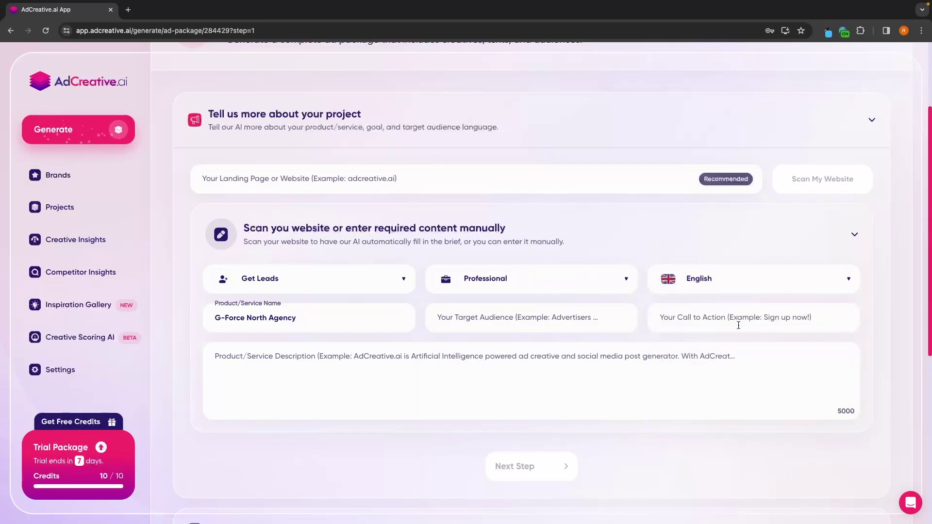
# Step: Paste the target audience description and set the campaign goal to Get Calls
pyautogui.click(568, 322)
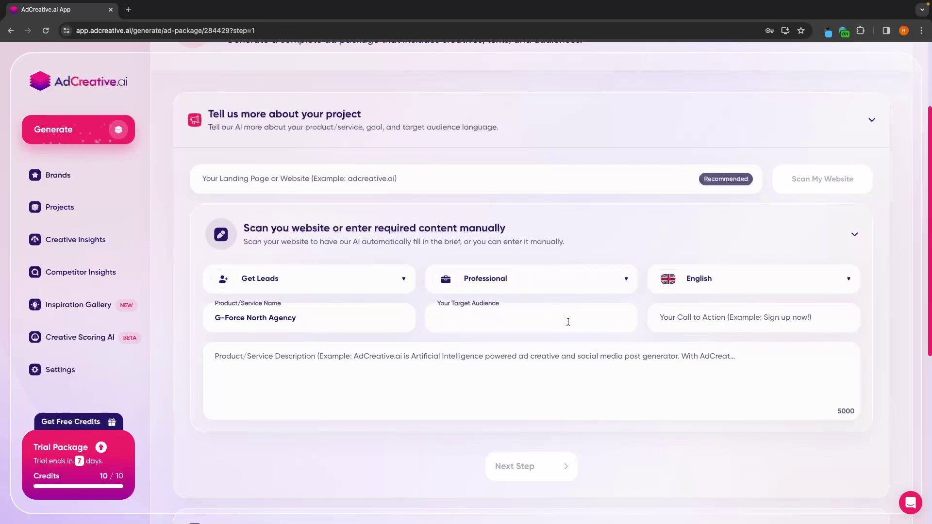
pyautogui.write('Ecom brands struggling to increase revenue')
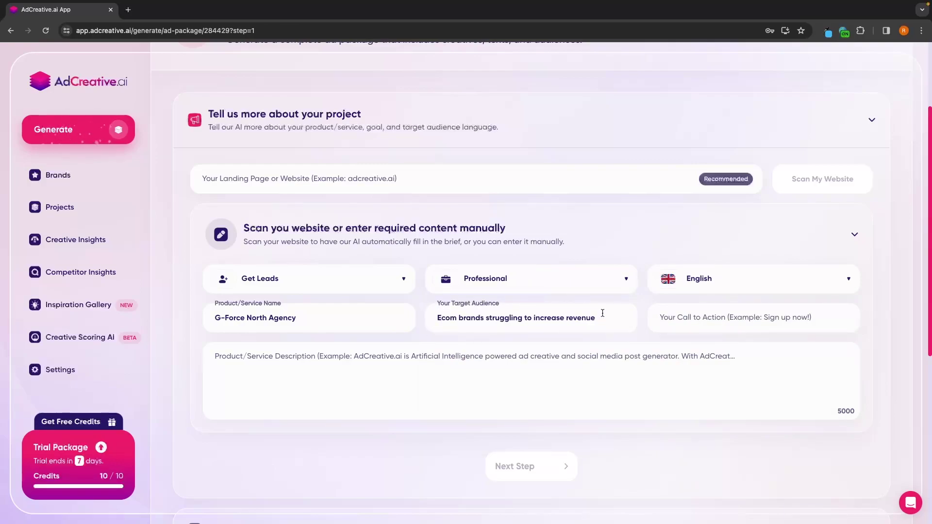
pyautogui.click(707, 318)
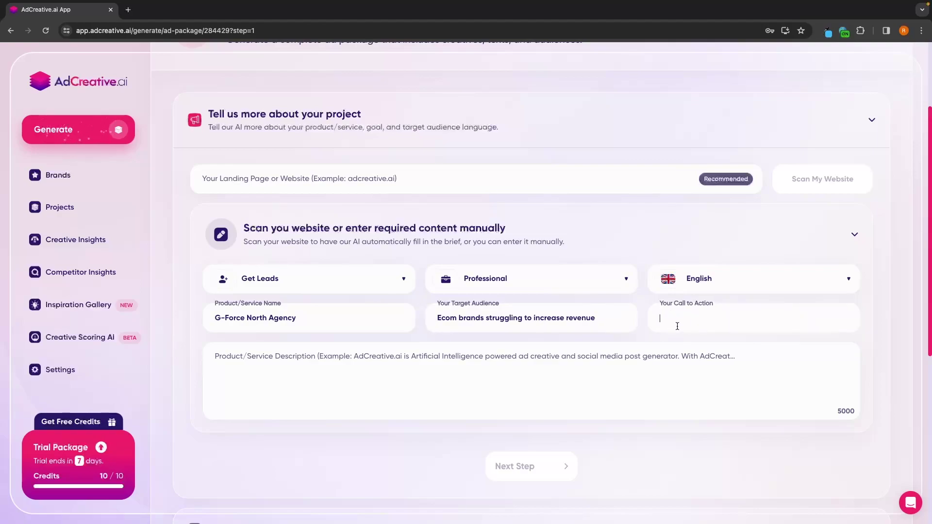
pyautogui.click(283, 267)
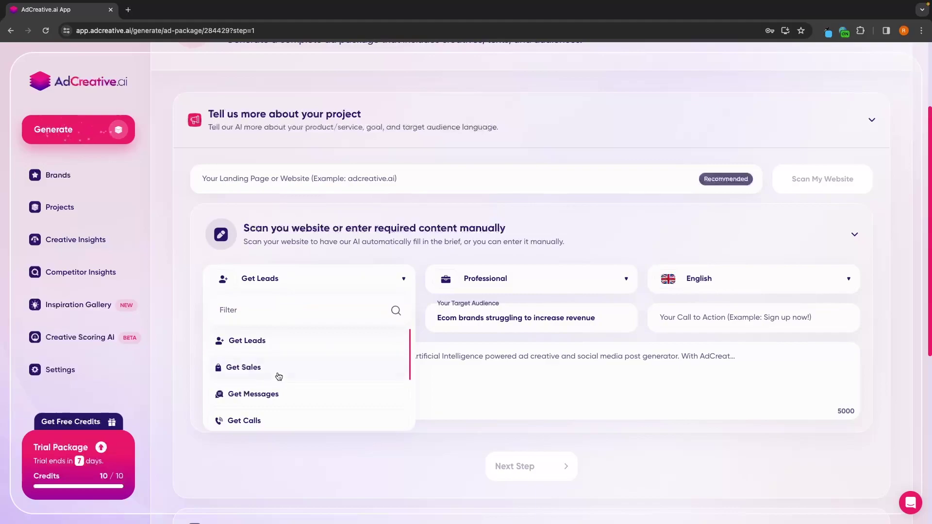
pyautogui.scroll(-2, 276, 376)
pyautogui.click(239, 410)
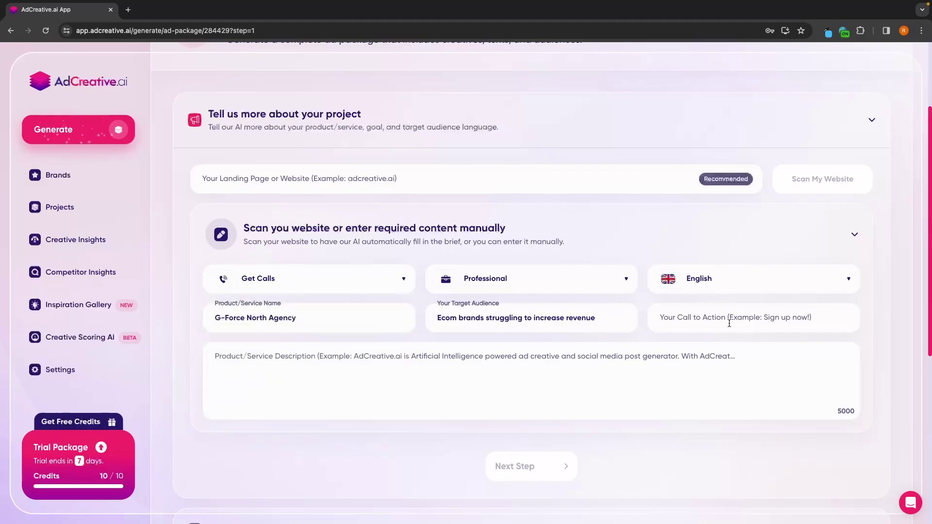
# Step: Paste the call to action text into its field
pyautogui.click(729, 323)
pyautogui.write("See if we're a match")
pyautogui.click(670, 240)
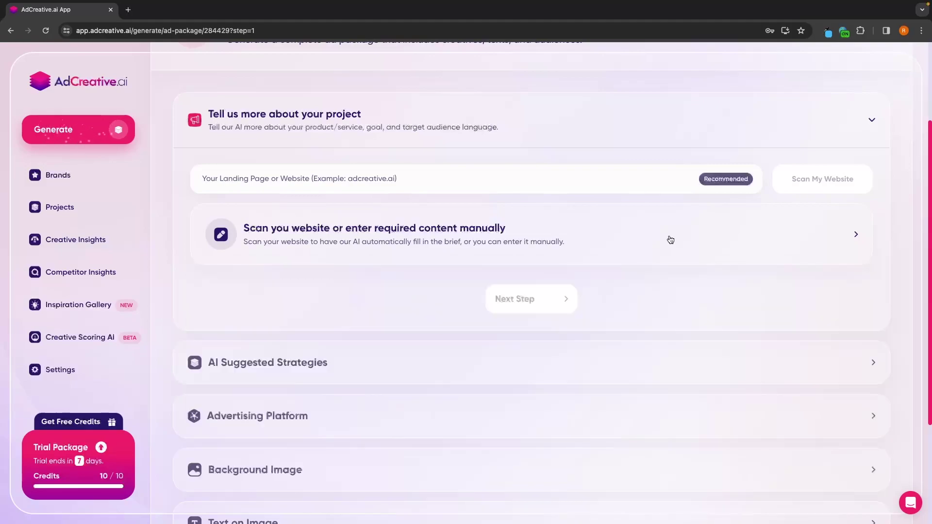
pyautogui.click(599, 250)
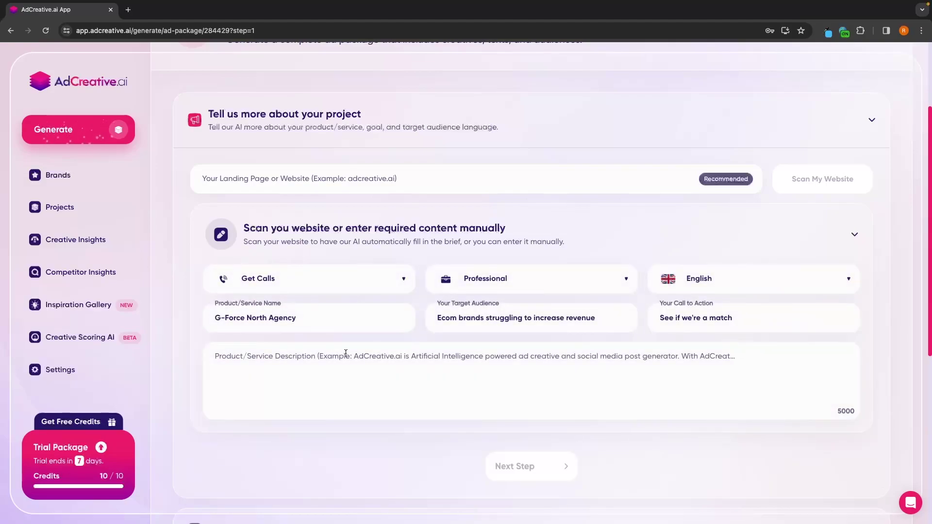
# Step: Paste the product description and submit the brief with Next Step
pyautogui.click(345, 354)
pyautogui.scroll(-1, 294, 375)
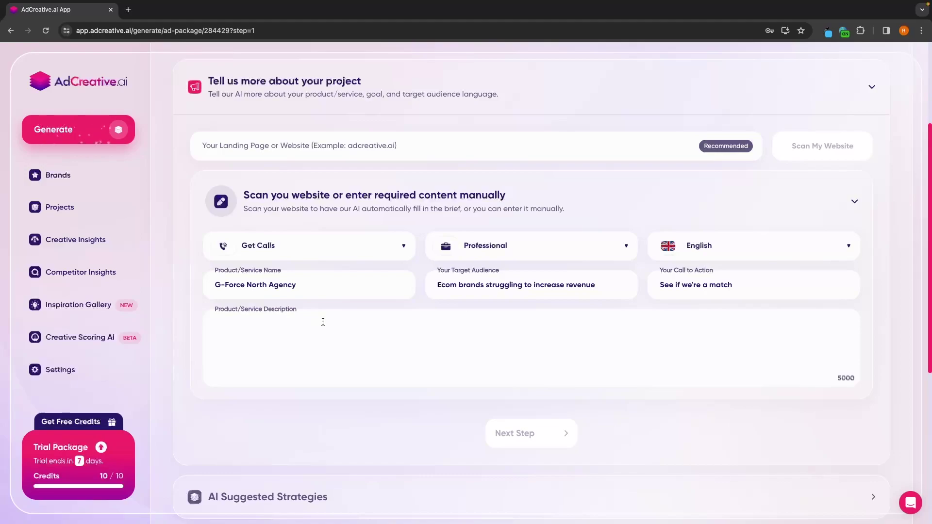
pyautogui.write('Advertising services for struggling ecommerce brands looking to increase their revenue')
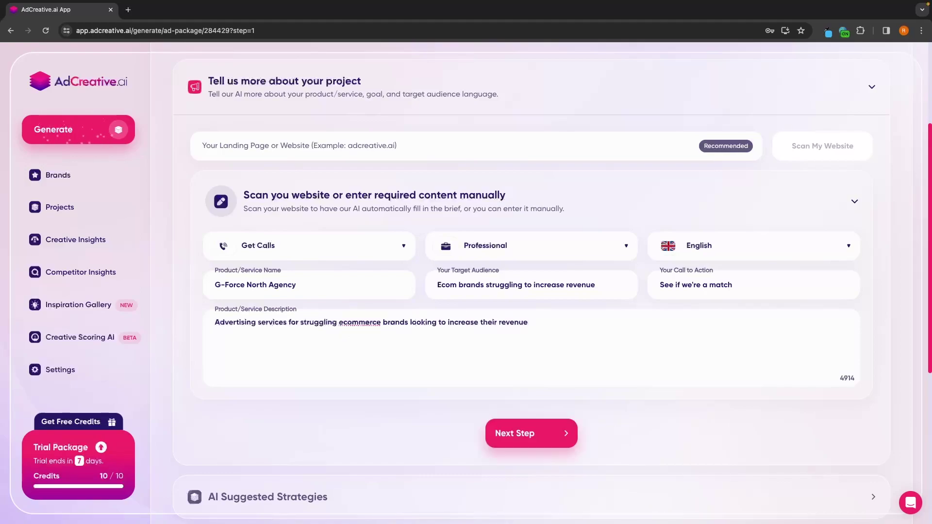
pyautogui.click(526, 444)
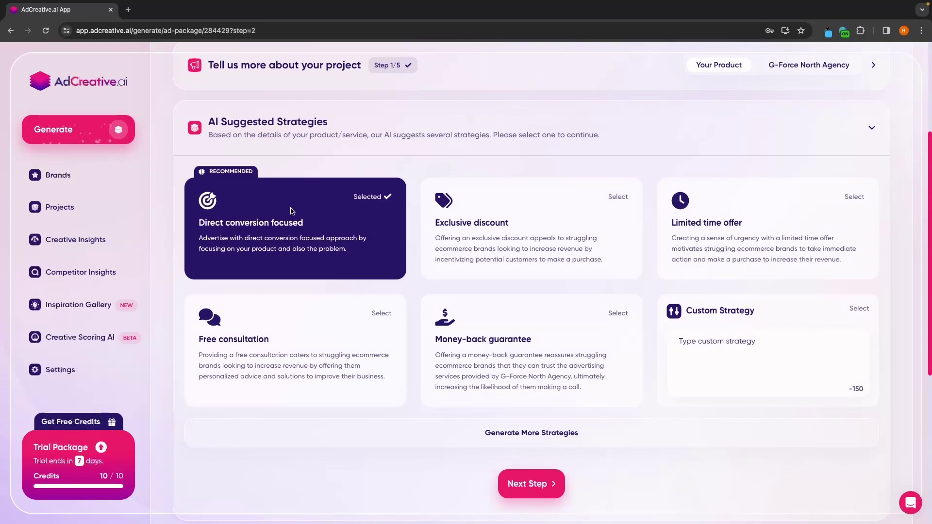
# Step: Try the Custom Strategy card, then reselect Direct conversion focused and continue
pyautogui.moveTo(197, 224); pyautogui.dragTo(305, 225)
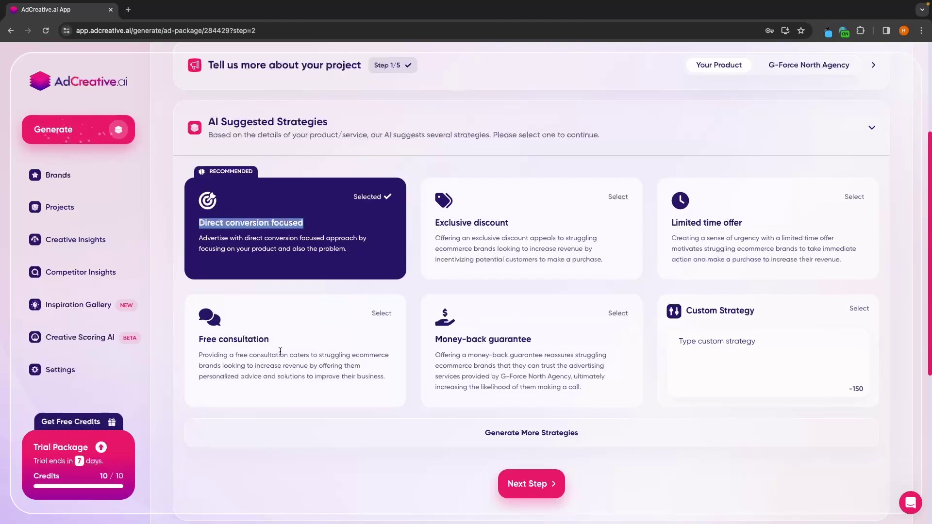
pyautogui.click(862, 344)
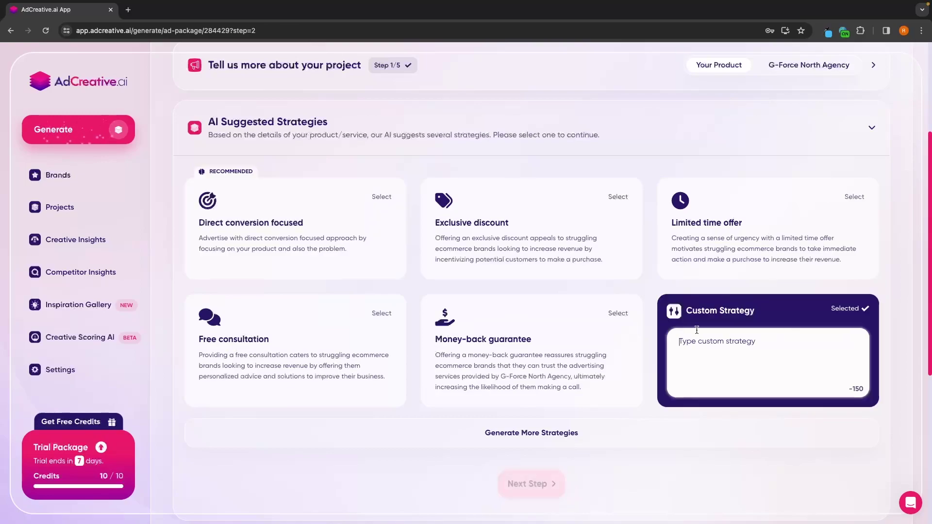
pyautogui.click(257, 252)
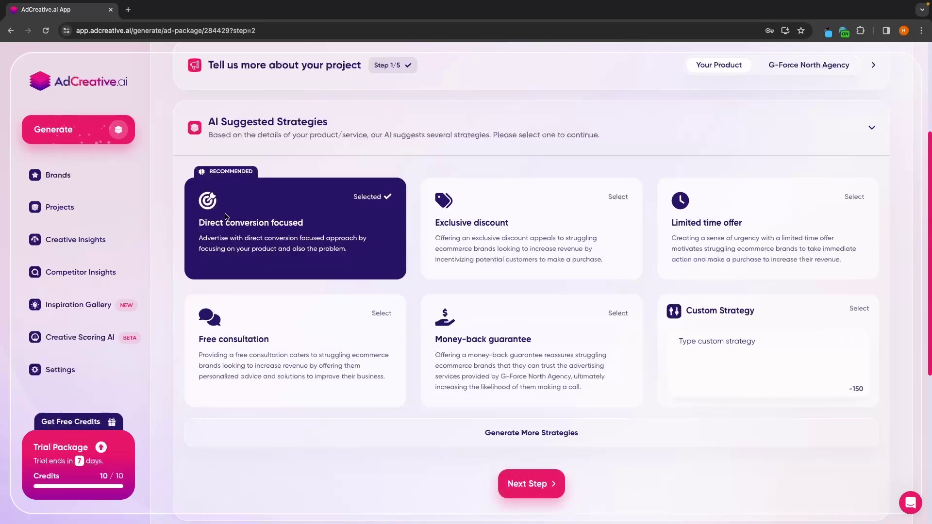
pyautogui.click(534, 488)
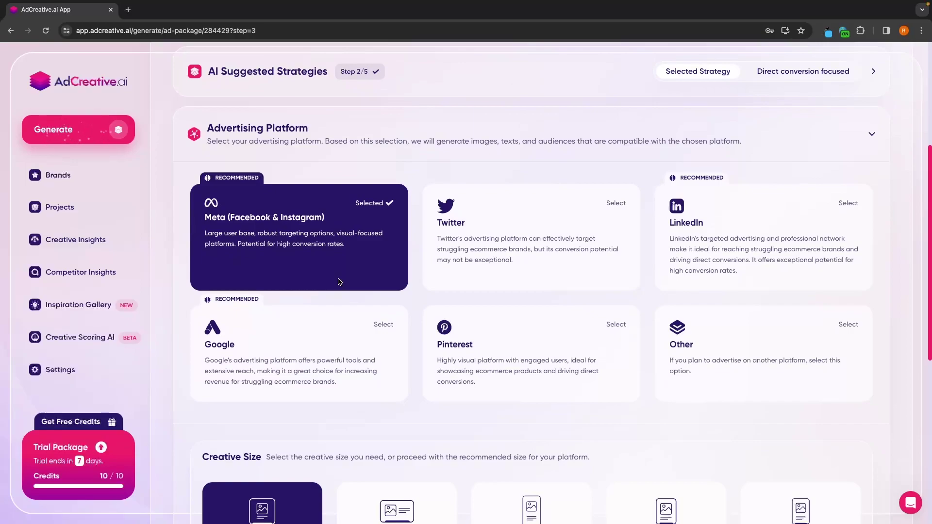
# Step: Keep Meta with the Post (1080x1080) creative size and continue to the image step
pyautogui.scroll(-4, 313, 209)
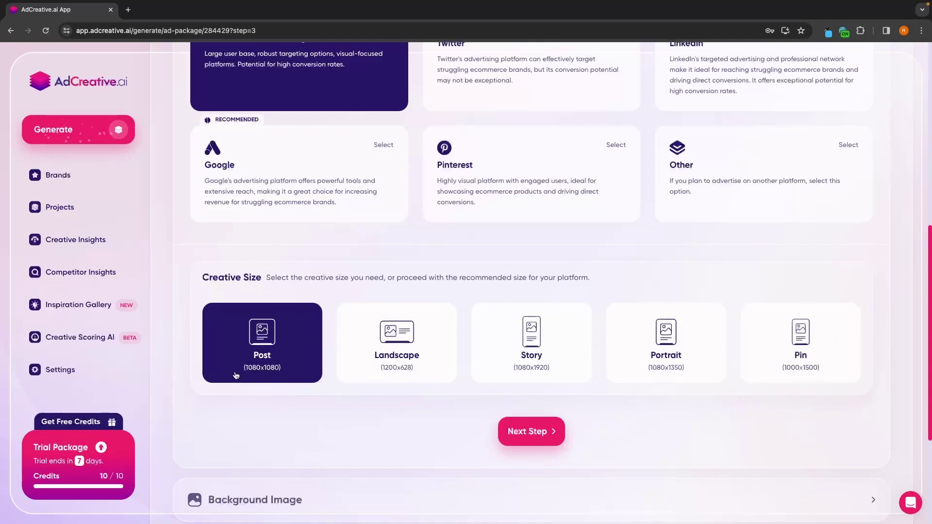
pyautogui.click(510, 429)
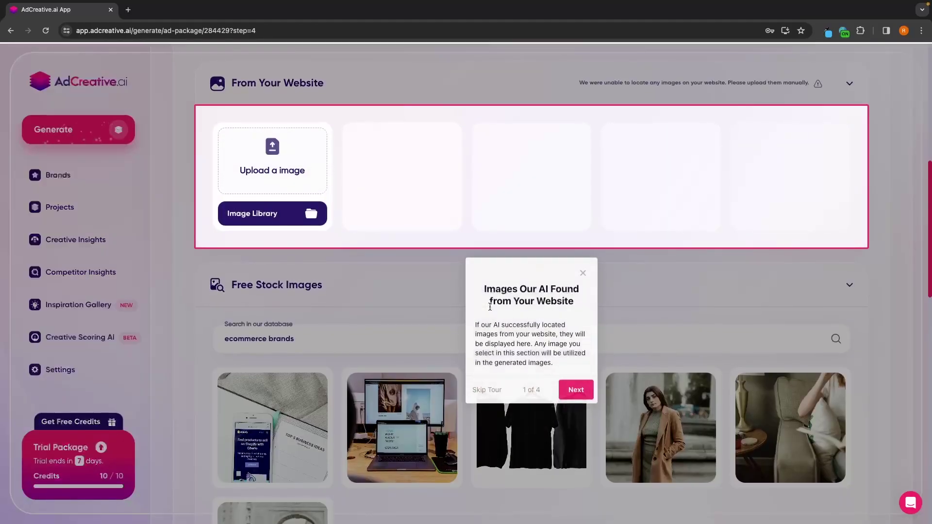
# Step: Dismiss the guided tour, then open and cancel the image upload dialog
pyautogui.click(277, 124)
pyautogui.scroll(2, 277, 124)
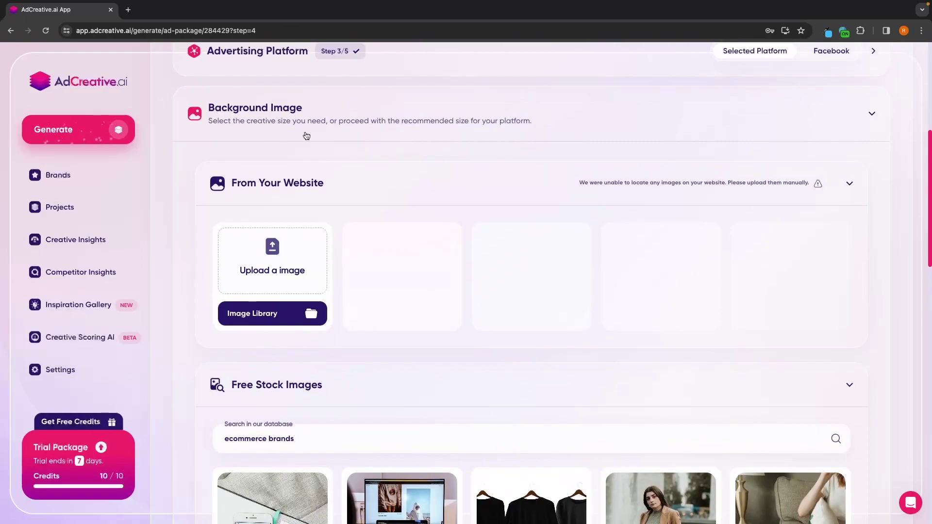
pyautogui.scroll(-2, 305, 137)
pyautogui.scroll(-3, 312, 142)
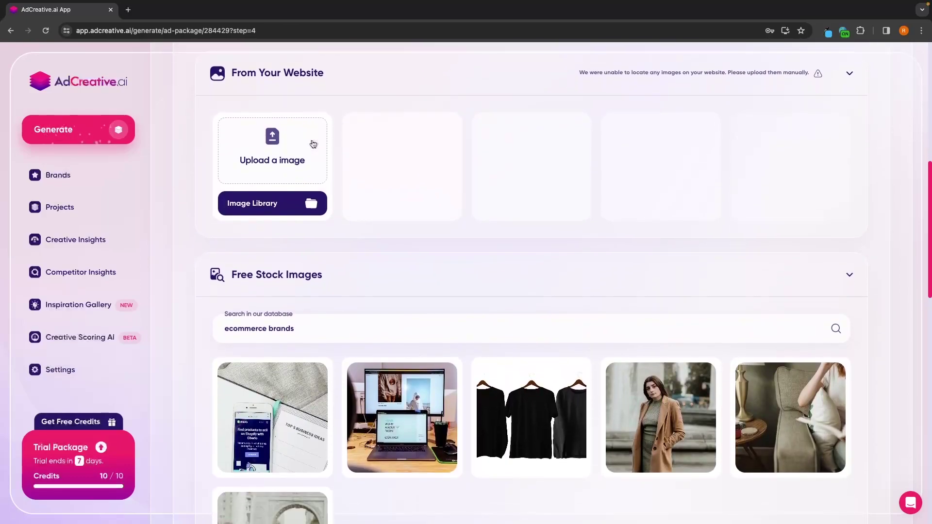
pyautogui.scroll(2, 289, 174)
pyautogui.click(289, 174)
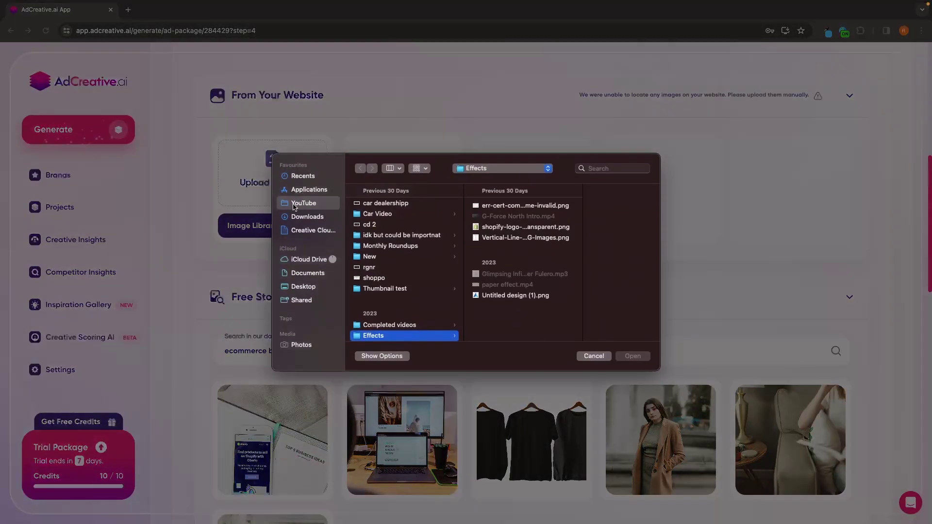
pyautogui.click(594, 356)
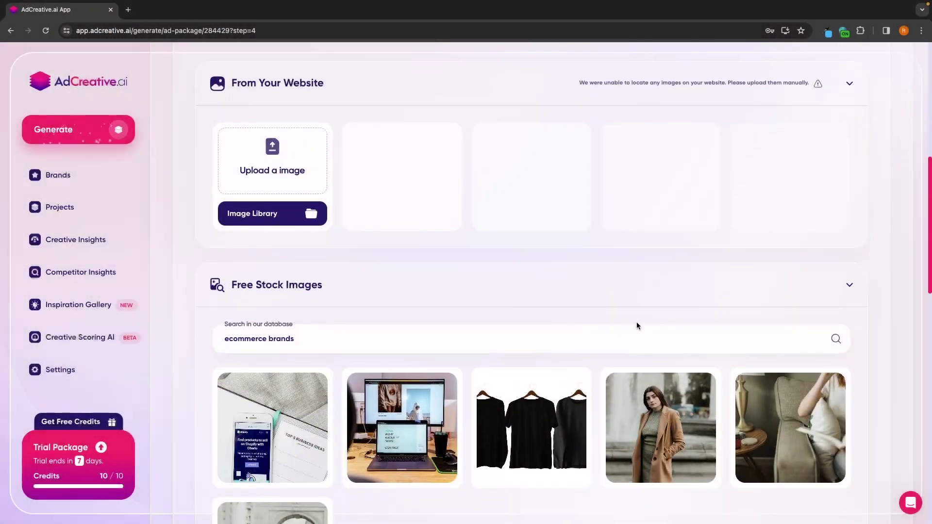
# Step: Pick the photo of a frustrated man at a laptop and continue to Text on Image
pyautogui.scroll(-5, 607, 315)
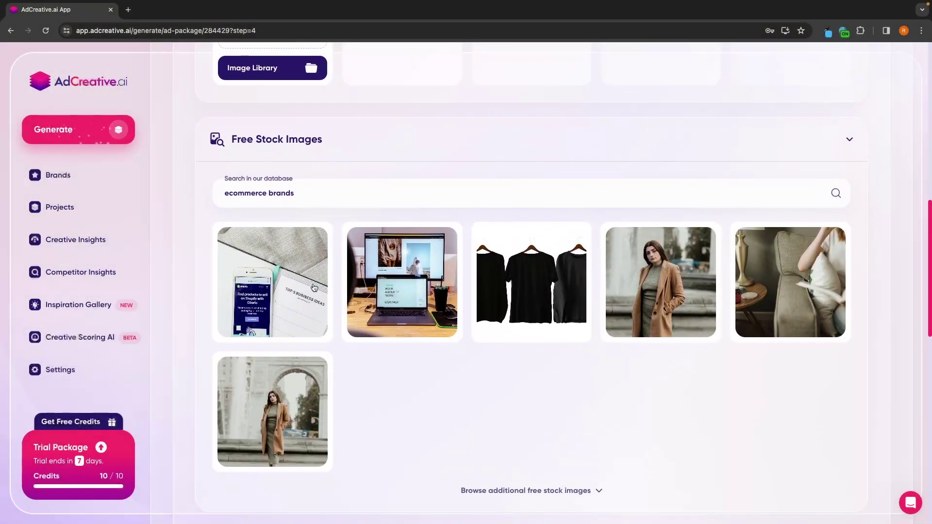
pyautogui.scroll(2, 416, 291)
pyautogui.scroll(-1, 416, 290)
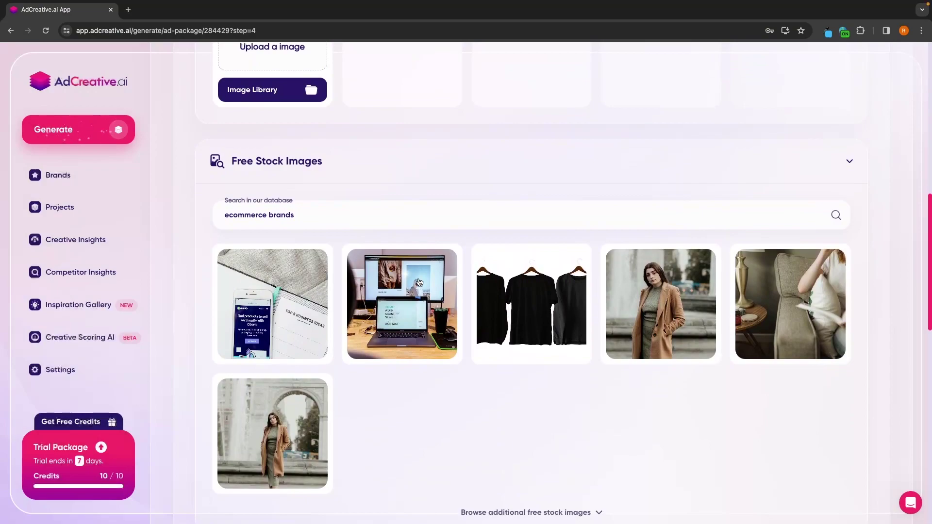
pyautogui.click(419, 282)
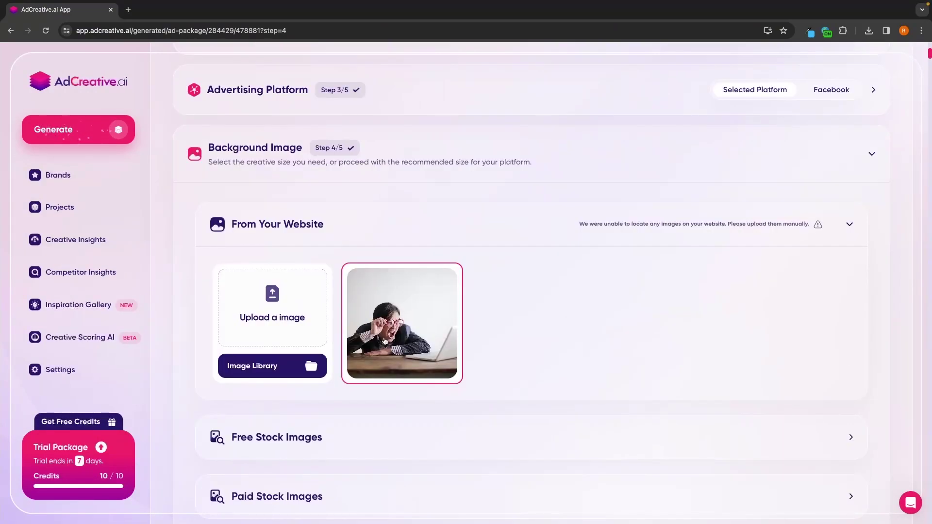
pyautogui.scroll(-2, 427, 330)
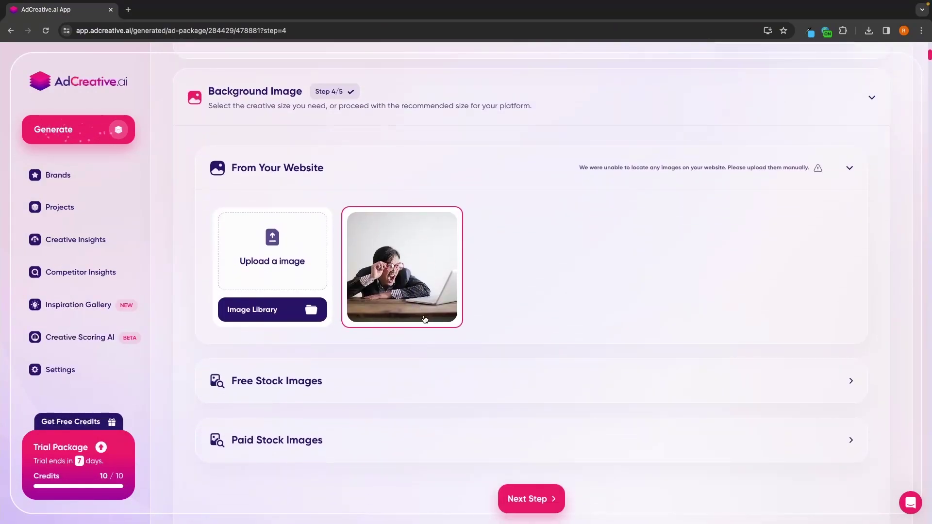
pyautogui.click(533, 449)
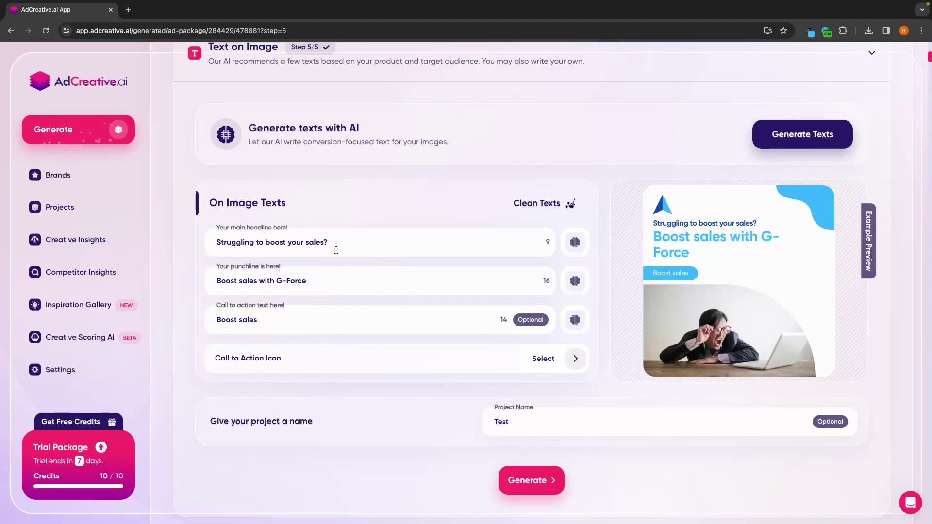
# Step: Type placeholder headline text and request AI suggested variations after browsing translation and sentiment options
pyautogui.moveTo(359, 245); pyautogui.dragTo(184, 250)
pyautogui.hotkey('ctrl', 'c')
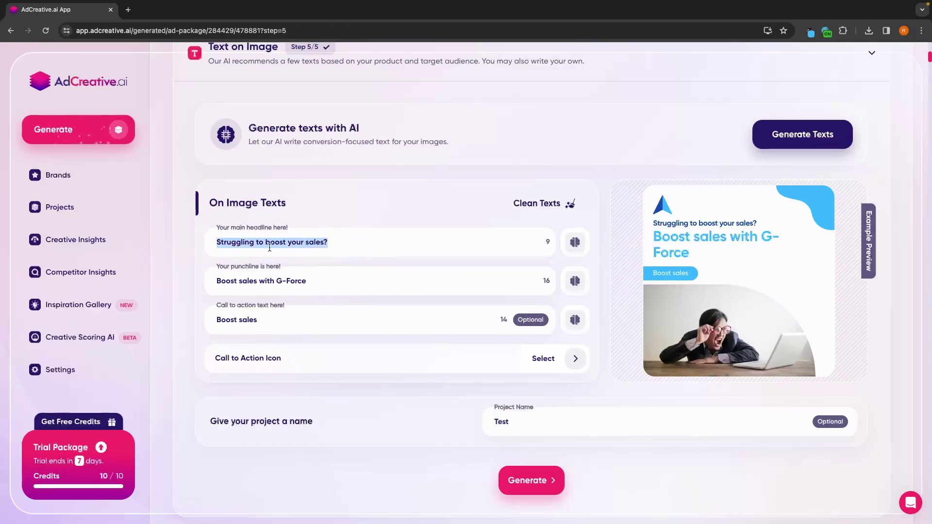
pyautogui.write('ljrndgjkrngkl')
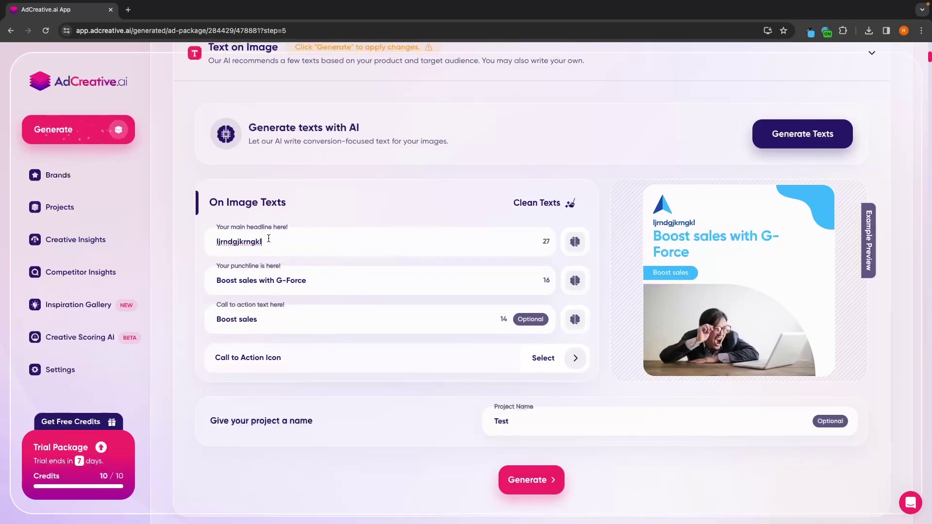
pyautogui.click(575, 241)
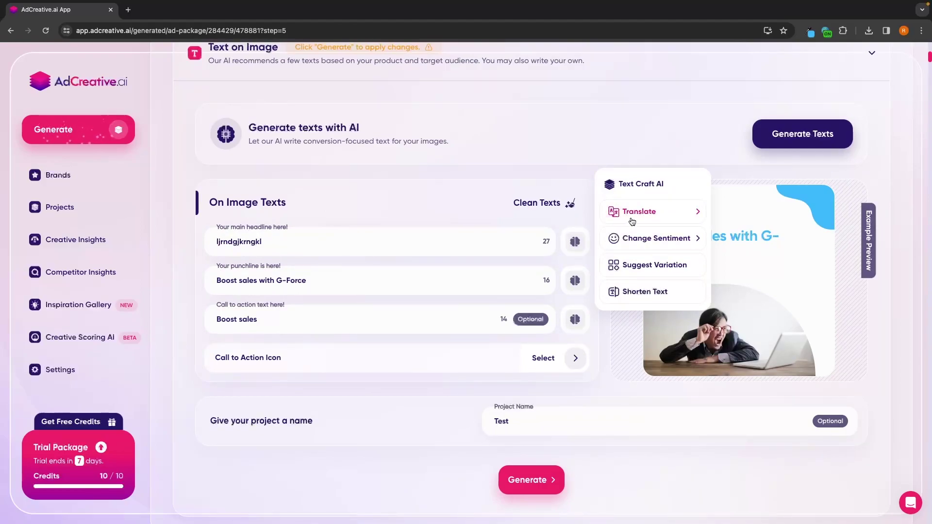
pyautogui.click(693, 217)
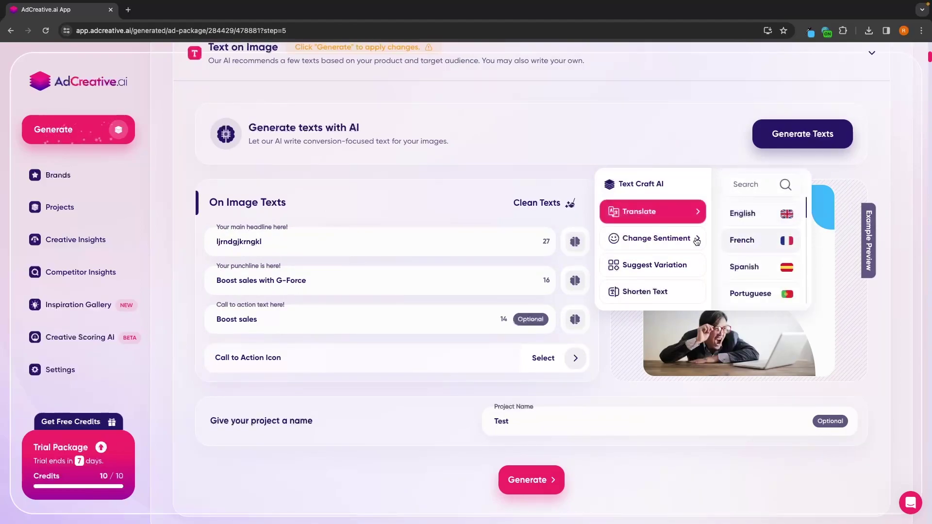
pyautogui.click(682, 239)
pyautogui.scroll(-10, 778, 241)
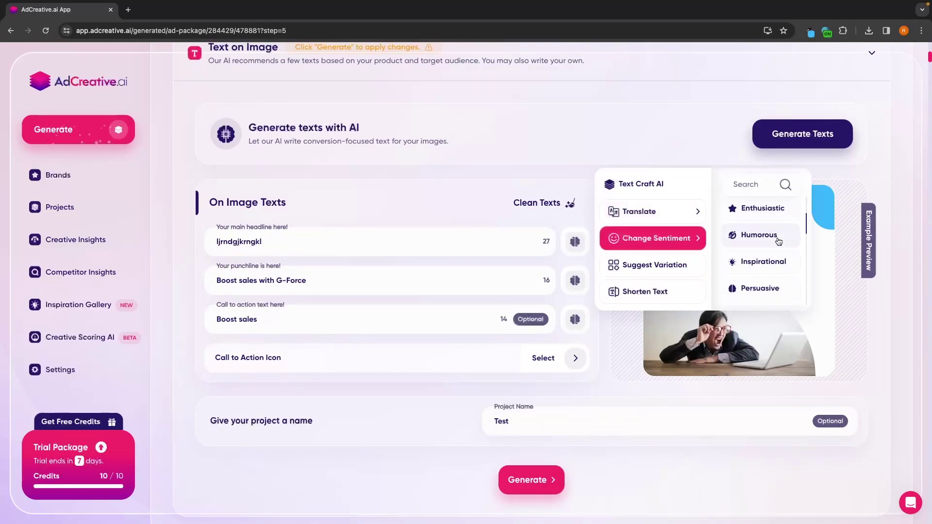
pyautogui.scroll(-3, 779, 241)
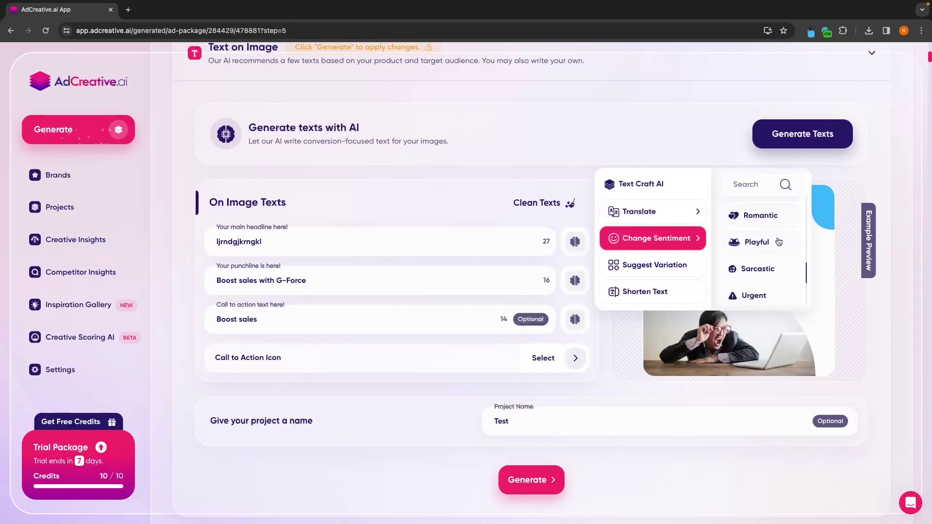
pyautogui.click(666, 263)
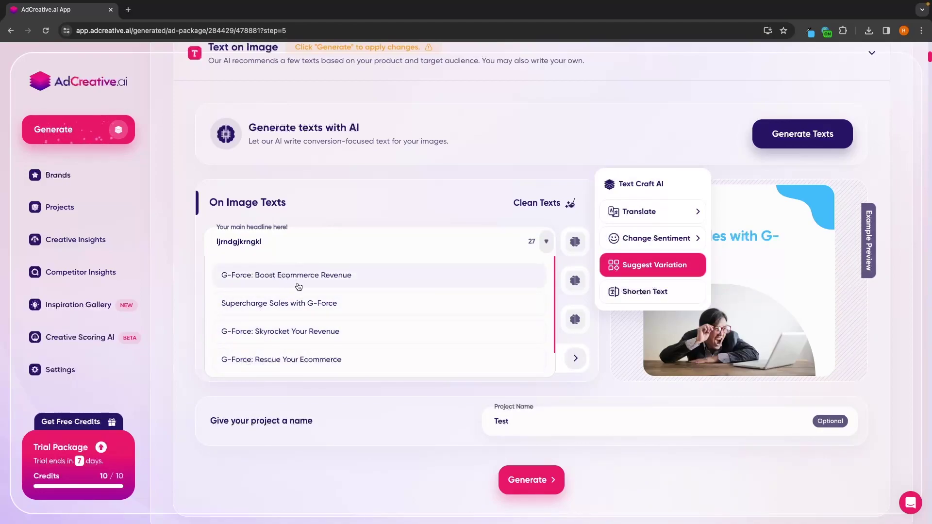
# Step: Replace the headline with 'Struggling to boost your sales?' and generate the ad package
pyautogui.doubleClick(291, 242)
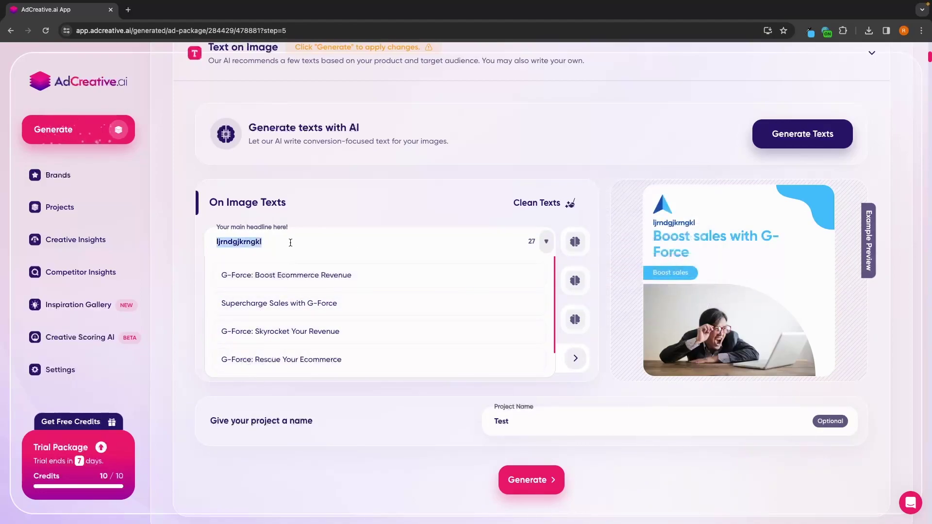
pyautogui.hotkey('ctrl', 'v')
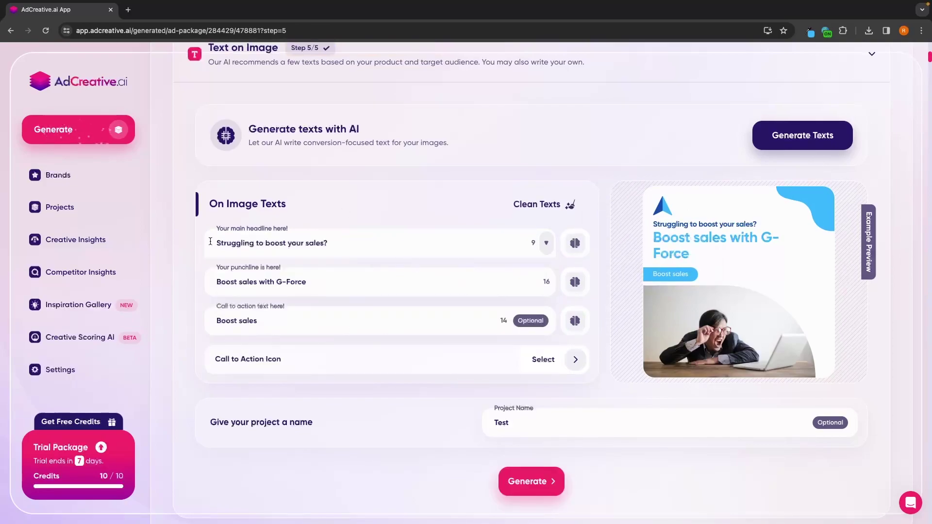
pyautogui.click(529, 479)
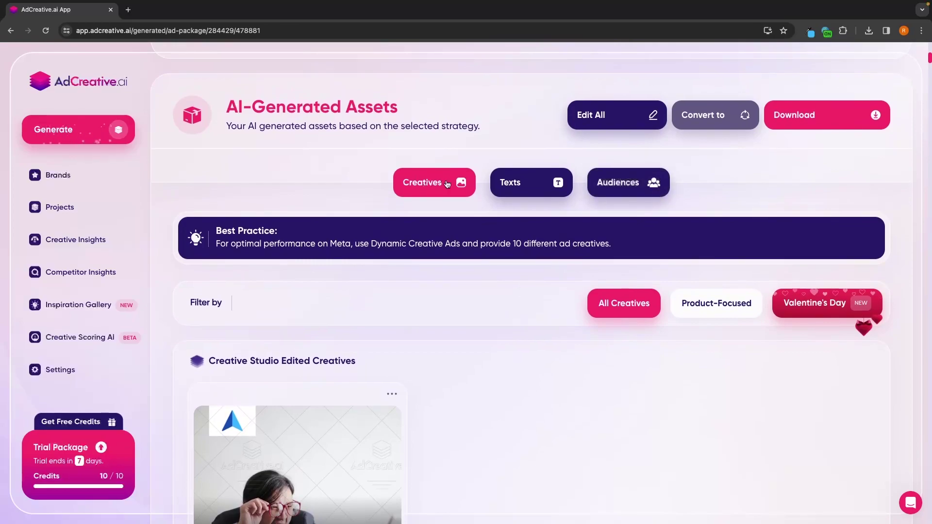
# Step: Review the Texts and Audiences tabs, then scroll through the generated creatives grid
pyautogui.click(516, 187)
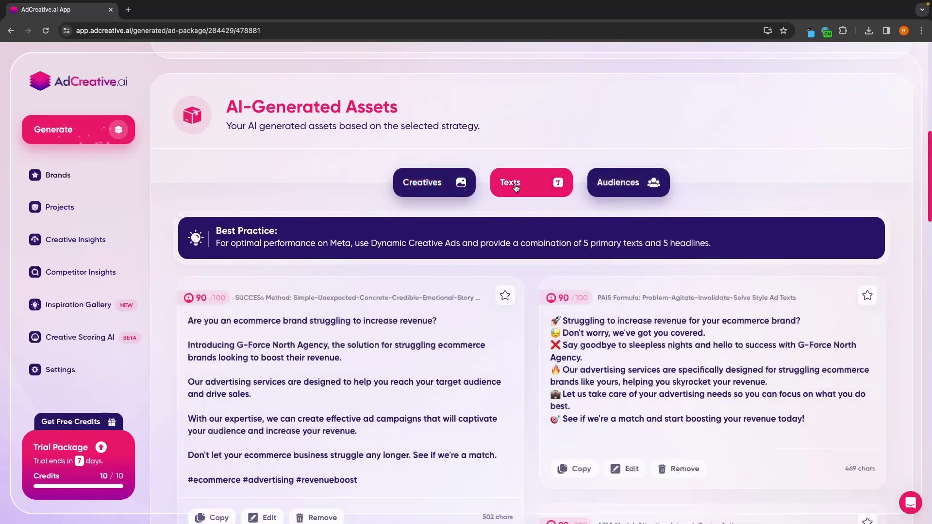
pyautogui.click(602, 184)
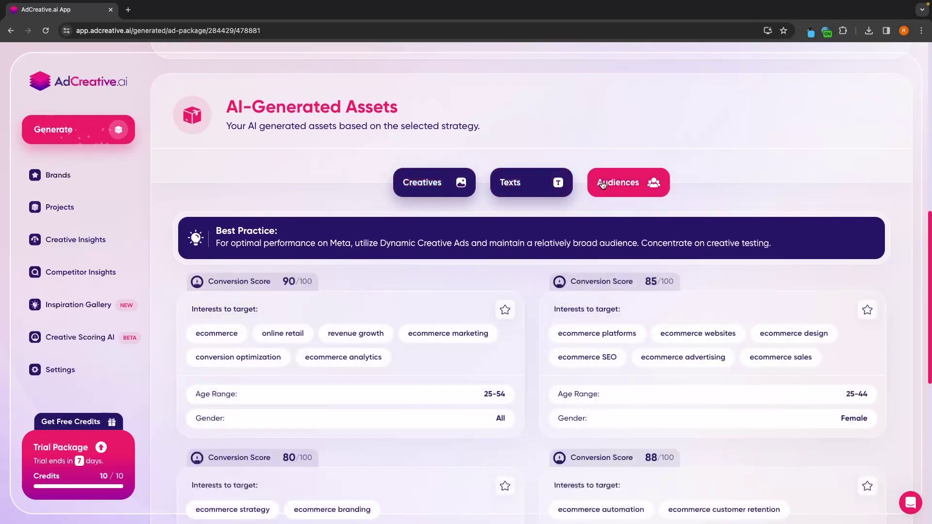
pyautogui.click(437, 183)
pyautogui.scroll(-2, 450, 207)
pyautogui.scroll(-9, 450, 208)
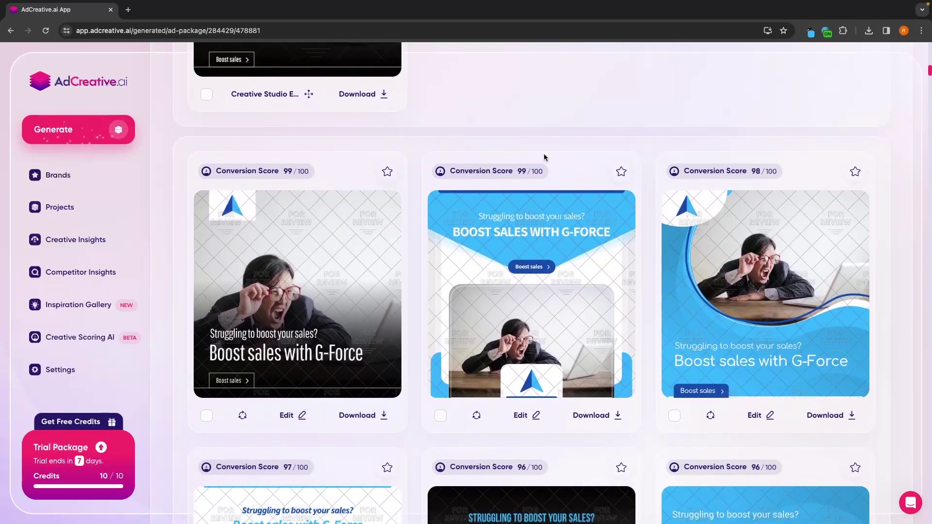
pyautogui.scroll(-5, 401, 328)
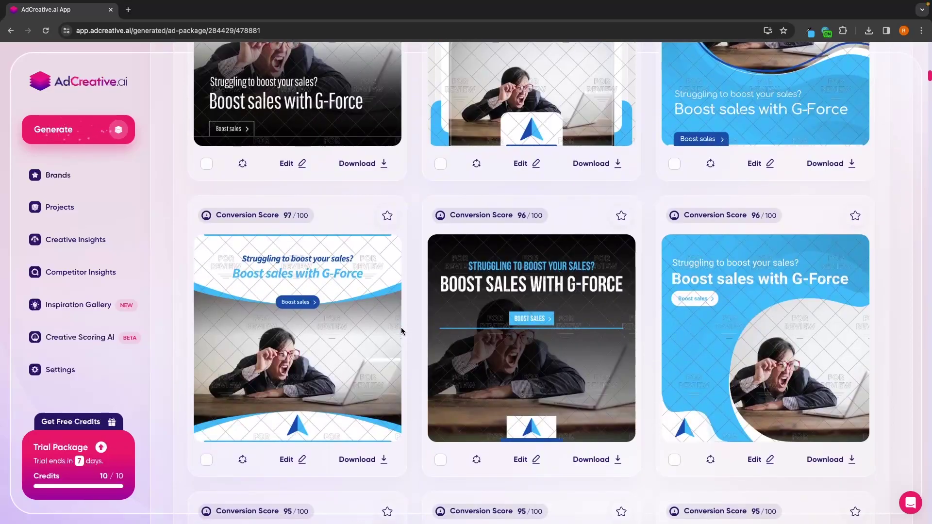
pyautogui.scroll(1, 401, 327)
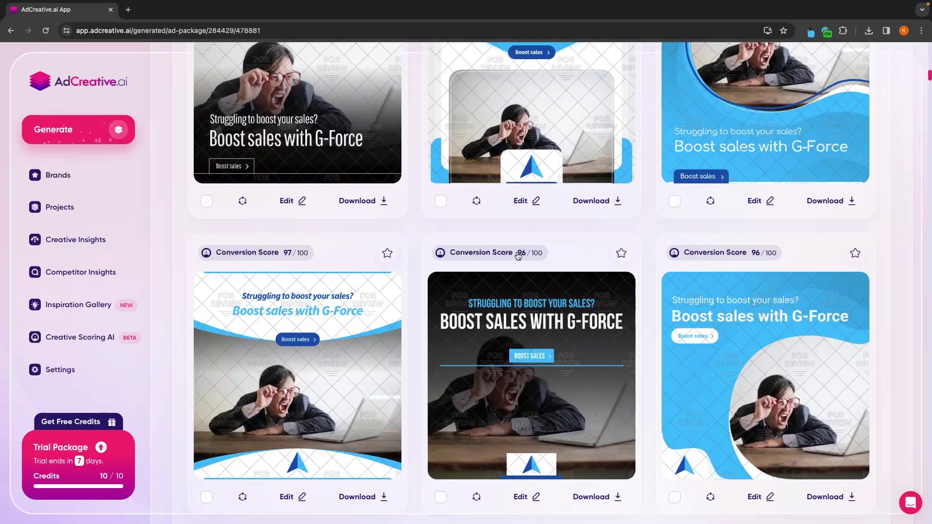
pyautogui.scroll(2, 514, 253)
pyautogui.scroll(2, 514, 252)
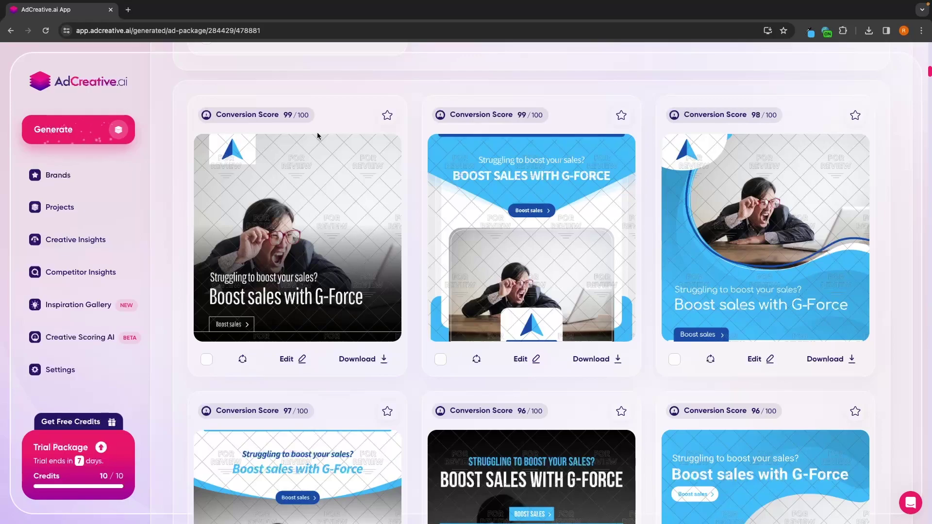
# Step: Star the 99/100 creative with the dark photo background as a favorite
pyautogui.click(387, 115)
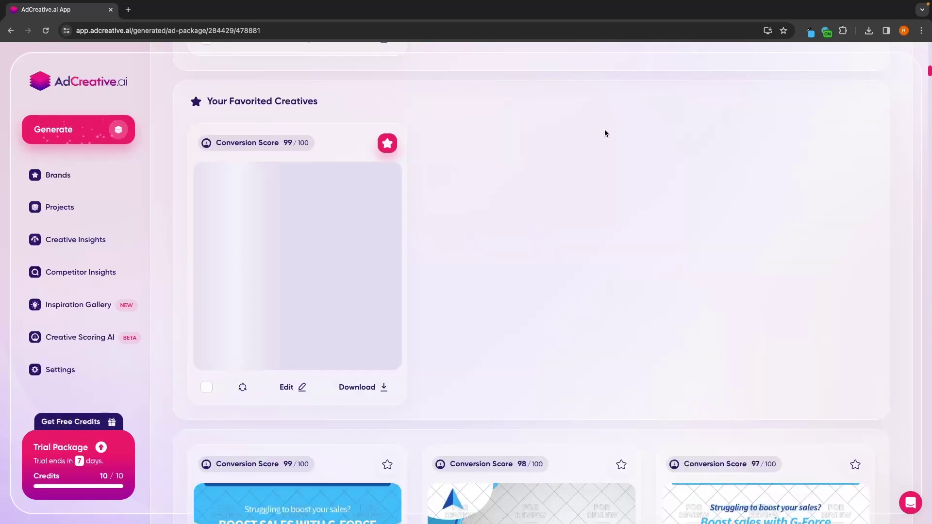
pyautogui.moveTo(208, 100); pyautogui.dragTo(325, 102)
pyautogui.click(270, 102)
pyautogui.scroll(-6, 353, 130)
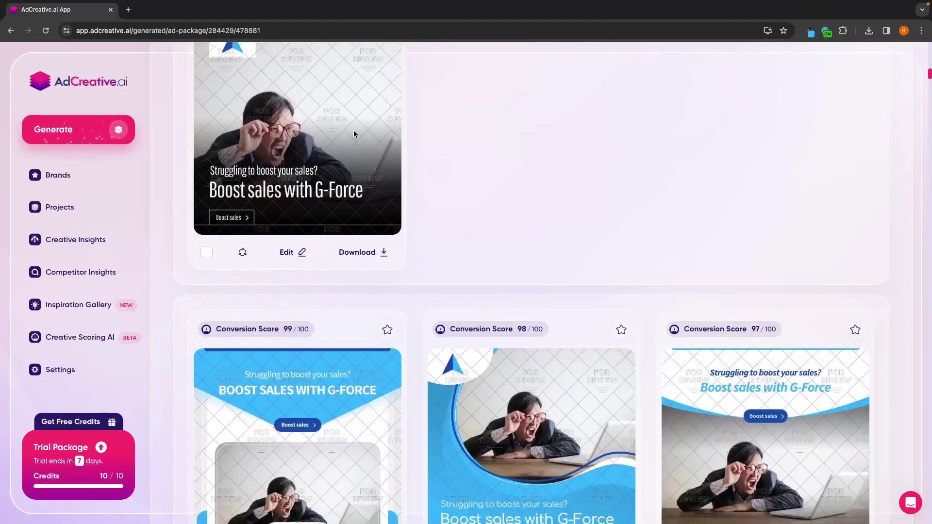
pyautogui.scroll(5, 353, 130)
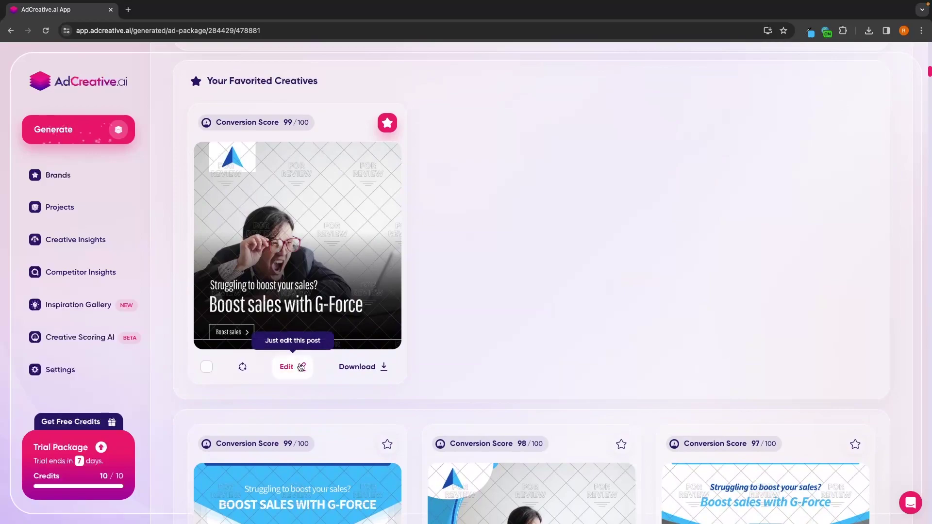
# Step: Browse Quick Input Edit's IMAGE and LOGO, COLOR, FONT tabs, then open Creative Studio Editor
pyautogui.click(290, 369)
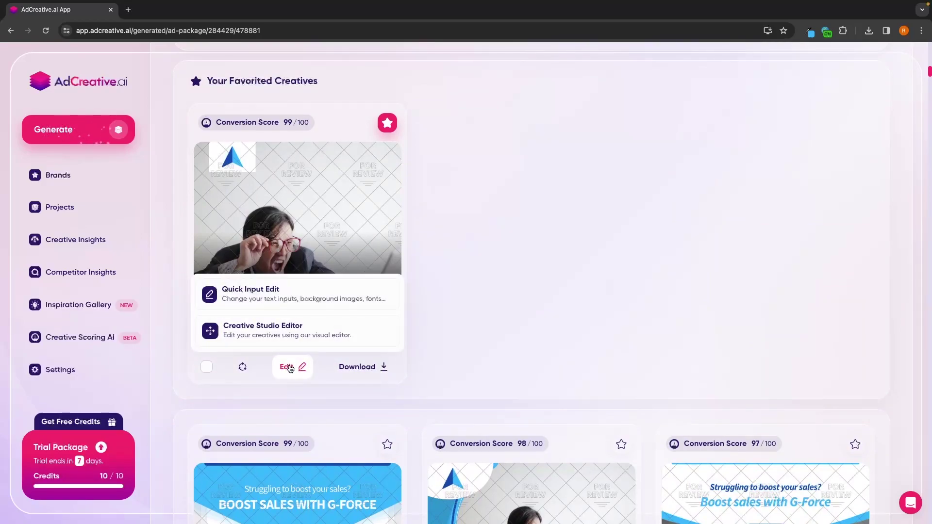
pyautogui.click(266, 292)
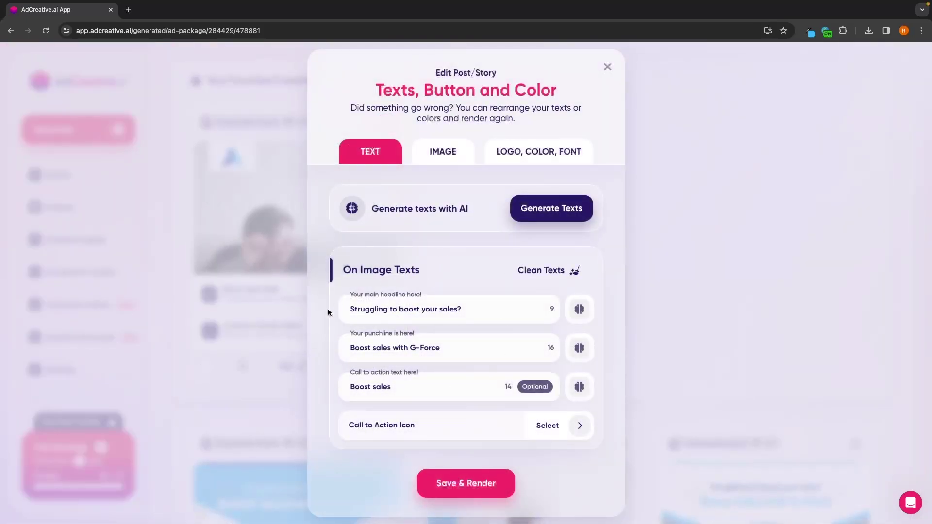
pyautogui.click(433, 157)
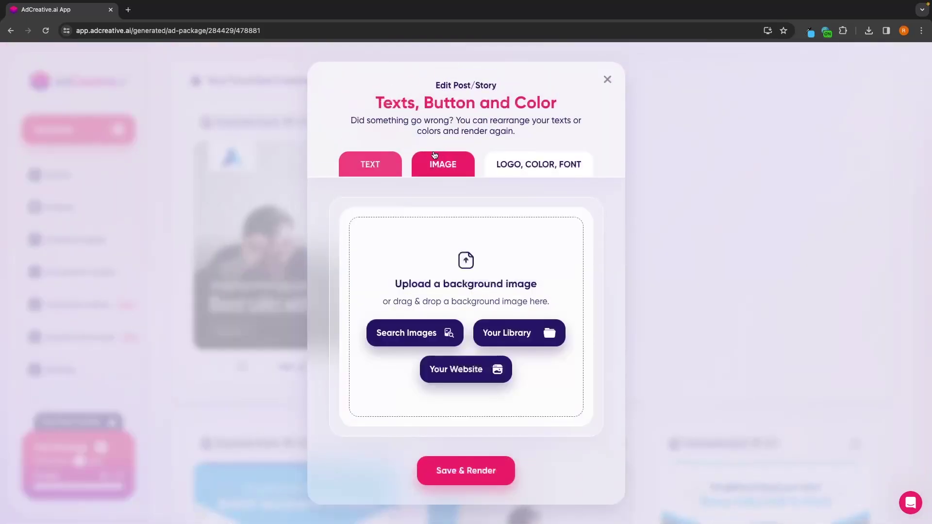
pyautogui.click(525, 160)
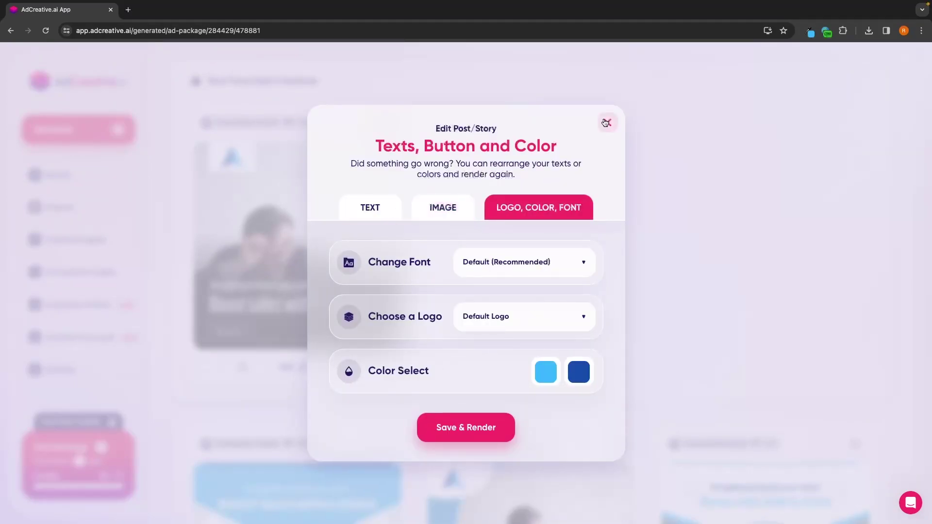
pyautogui.click(608, 123)
pyautogui.click(293, 367)
pyautogui.click(301, 343)
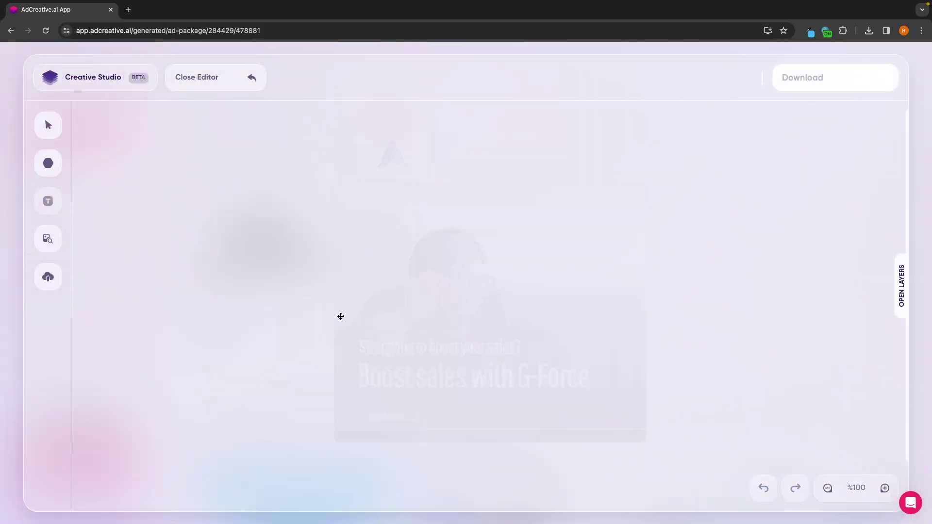
# Step: Move the headline group lower-left and look at the Stock Images and Shapes panels
pyautogui.click(475, 328)
pyautogui.moveTo(474, 327); pyautogui.dragTo(429, 357)
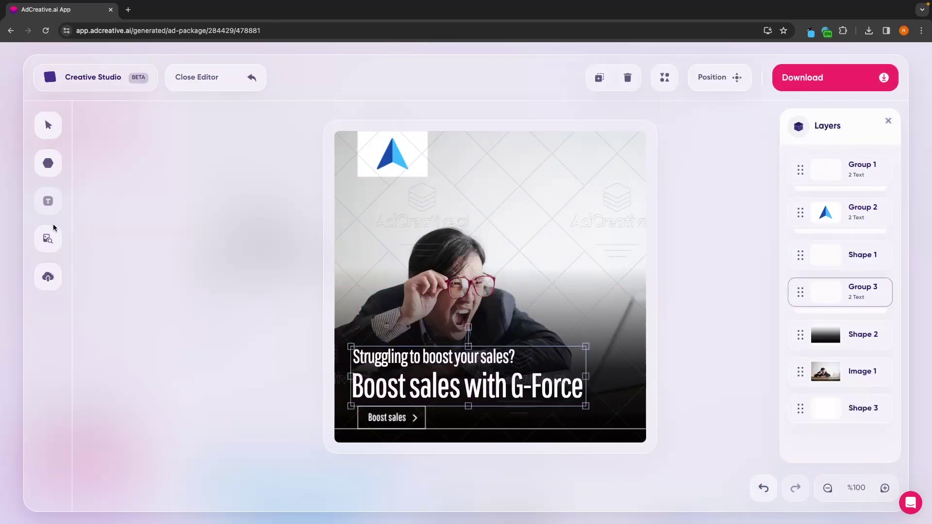
pyautogui.click(50, 236)
pyautogui.click(54, 161)
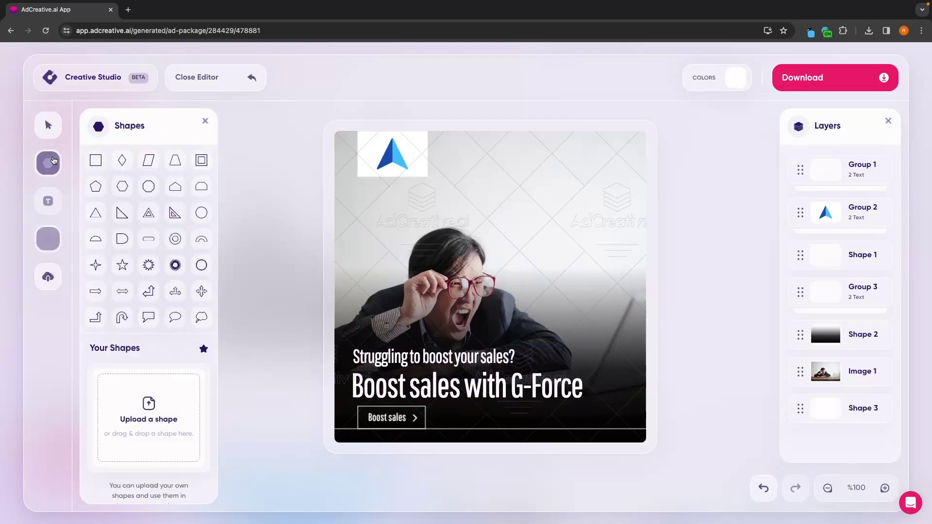
pyautogui.click(48, 125)
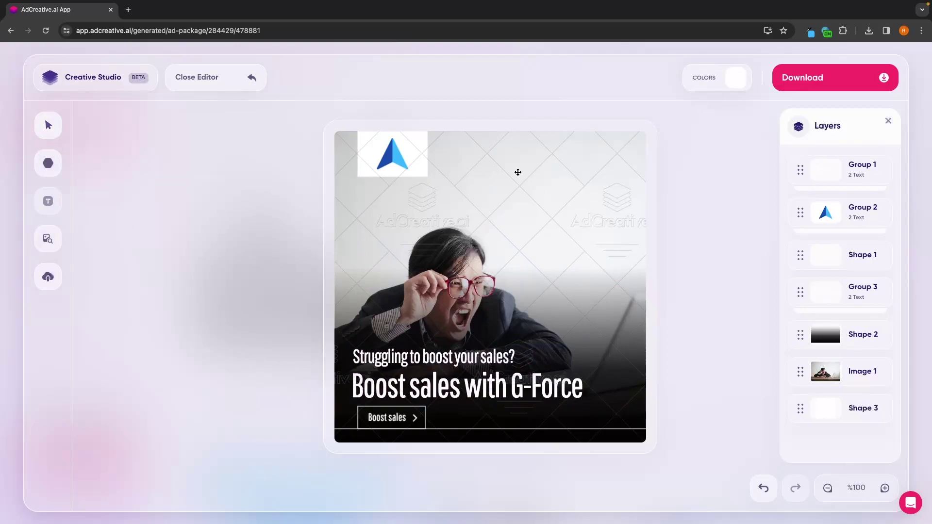
# Step: Close the editor with Discard Changes and scroll the generated ad texts
pyautogui.click(203, 84)
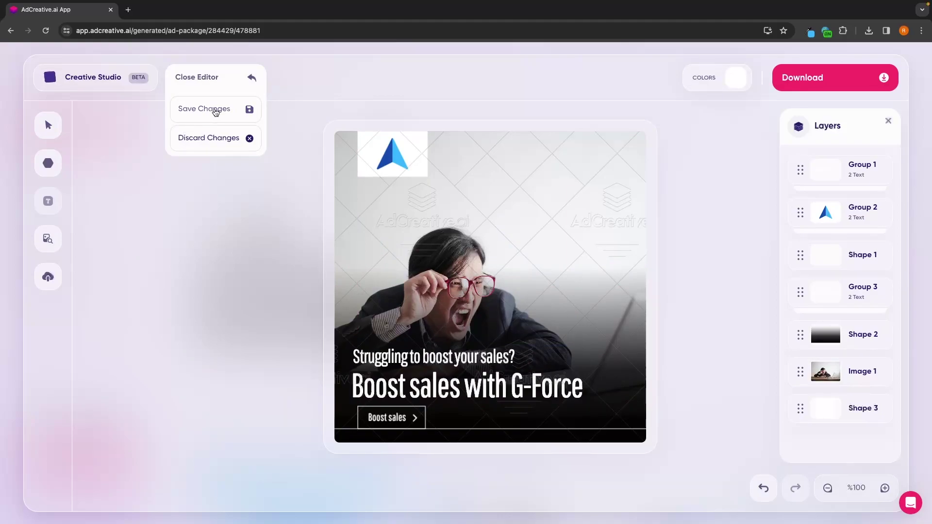
pyautogui.click(208, 139)
pyautogui.scroll(-6, 644, 326)
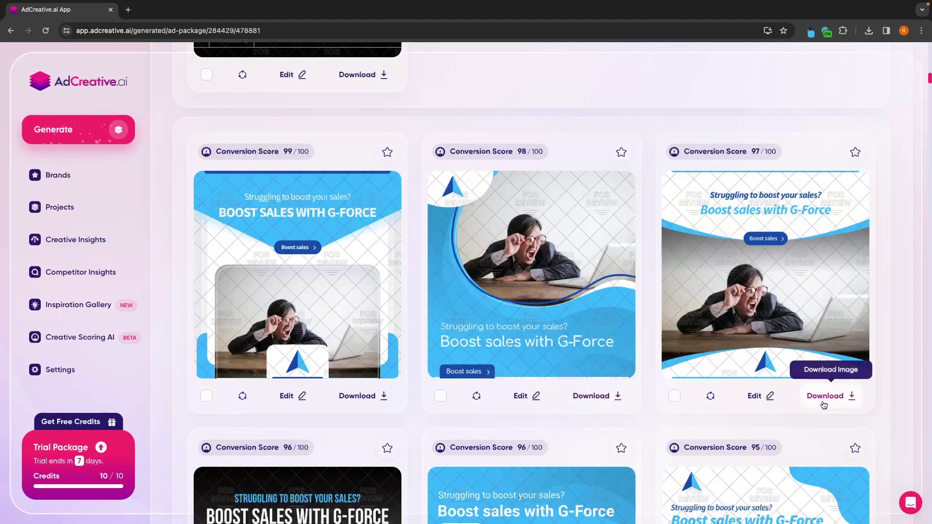
pyautogui.scroll(15, 796, 343)
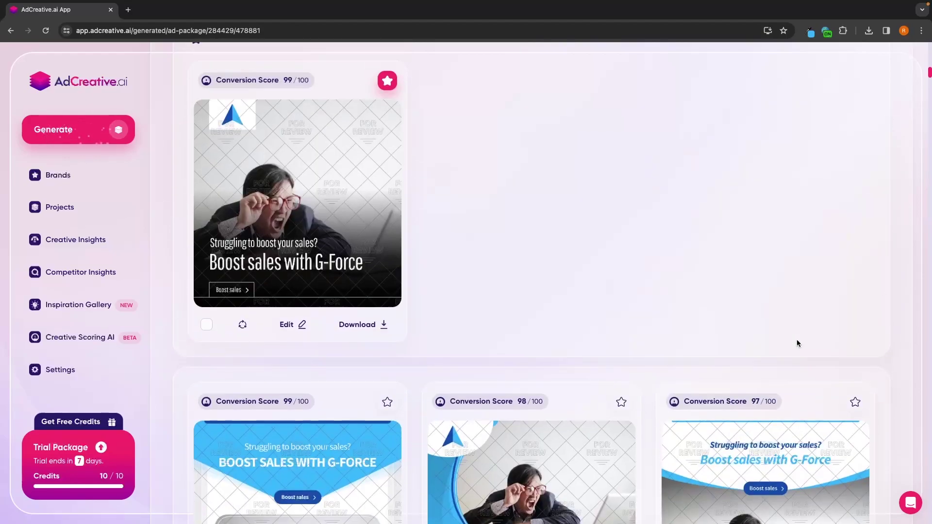
pyautogui.scroll(-5, 748, 286)
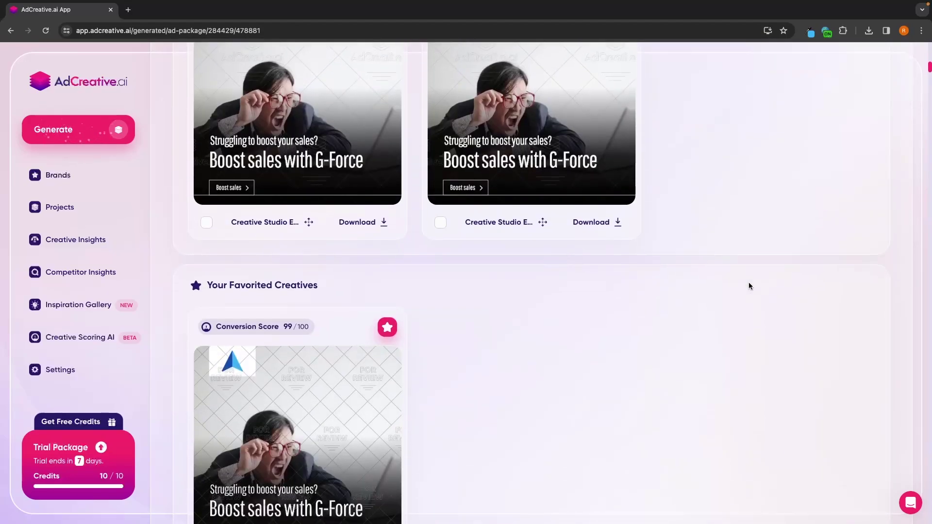
pyautogui.scroll(8, 748, 285)
# Step: Copy the first generated ad text from the Texts tab
pyautogui.click(520, 220)
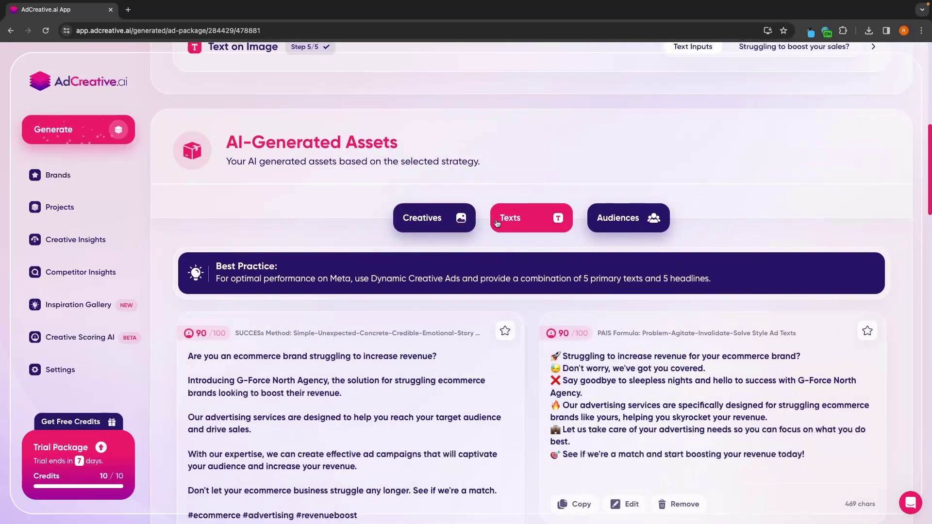
pyautogui.scroll(-3, 495, 219)
pyautogui.moveTo(369, 365); pyautogui.dragTo(170, 193)
pyautogui.click(331, 222)
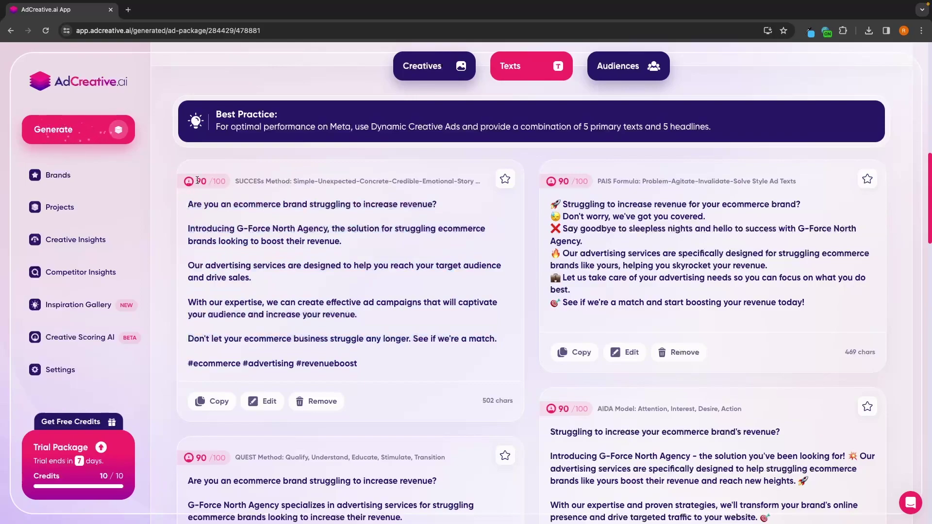
pyautogui.moveTo(198, 180); pyautogui.dragTo(236, 180)
pyautogui.moveTo(186, 206); pyautogui.dragTo(398, 368)
pyautogui.click(385, 354)
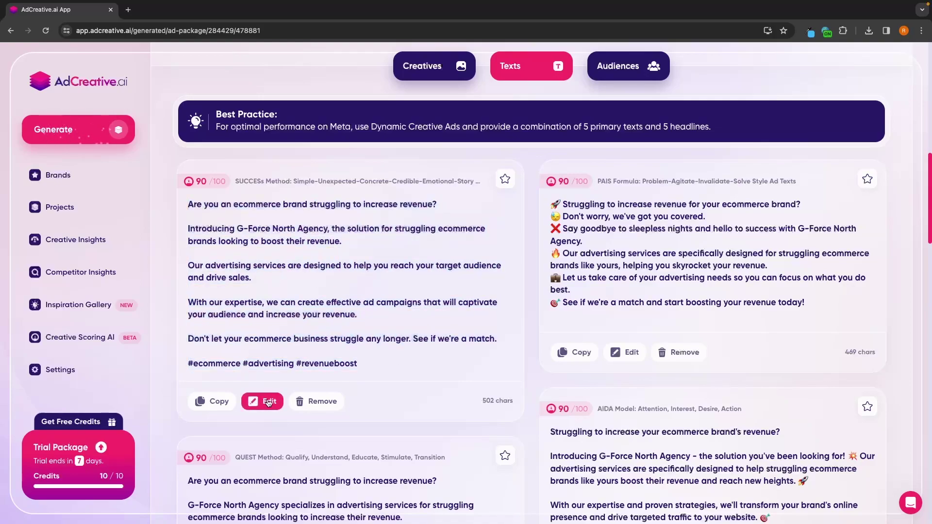
pyautogui.click(219, 402)
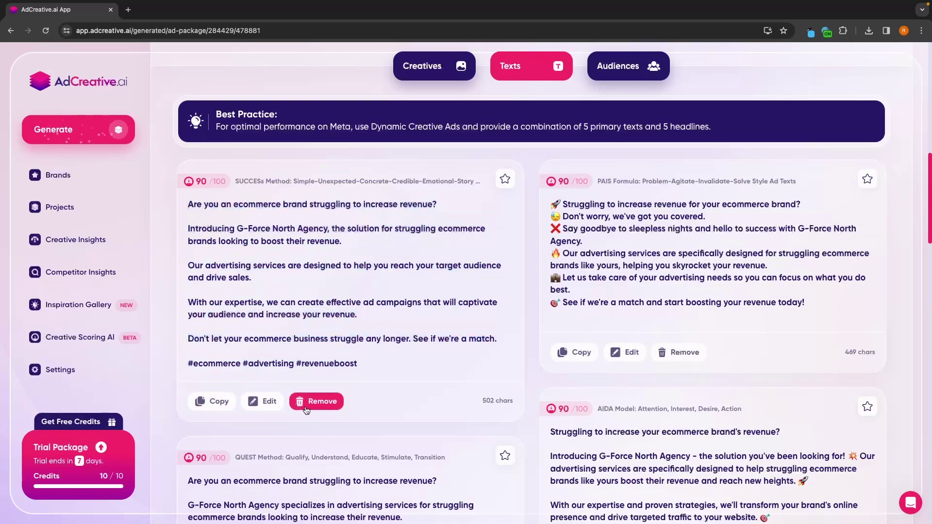
pyautogui.scroll(1, 573, 262)
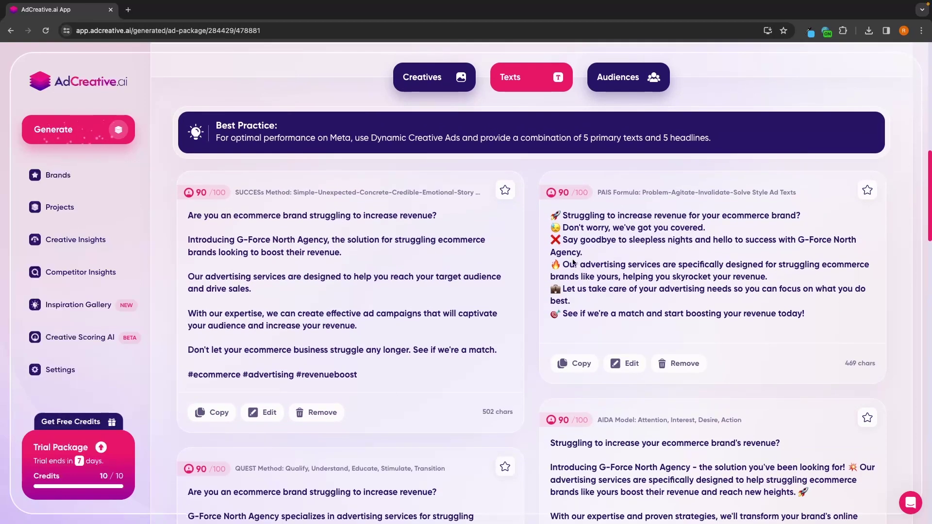
# Step: Review the suggested audiences, then return to the asset type selection page
pyautogui.click(627, 92)
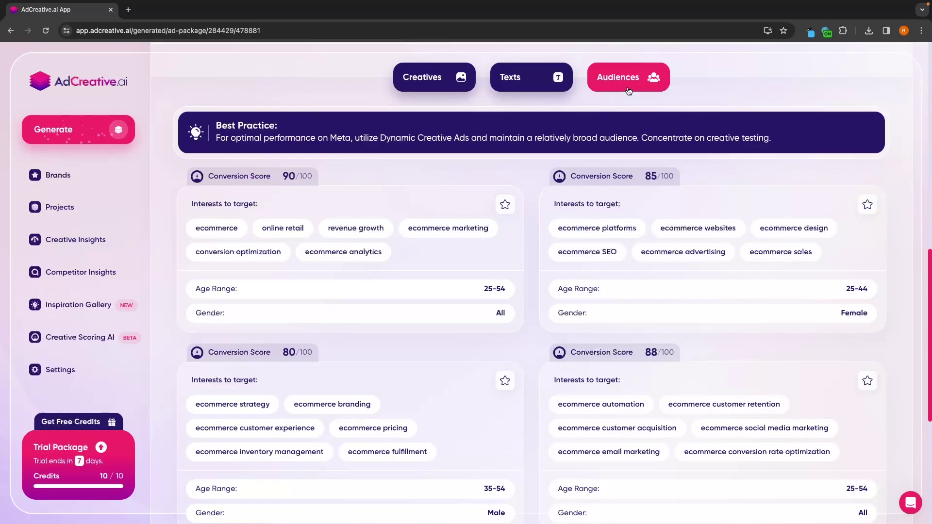
pyautogui.moveTo(184, 204); pyautogui.dragTo(273, 205)
pyautogui.click(301, 205)
pyautogui.scroll(1, 262, 304)
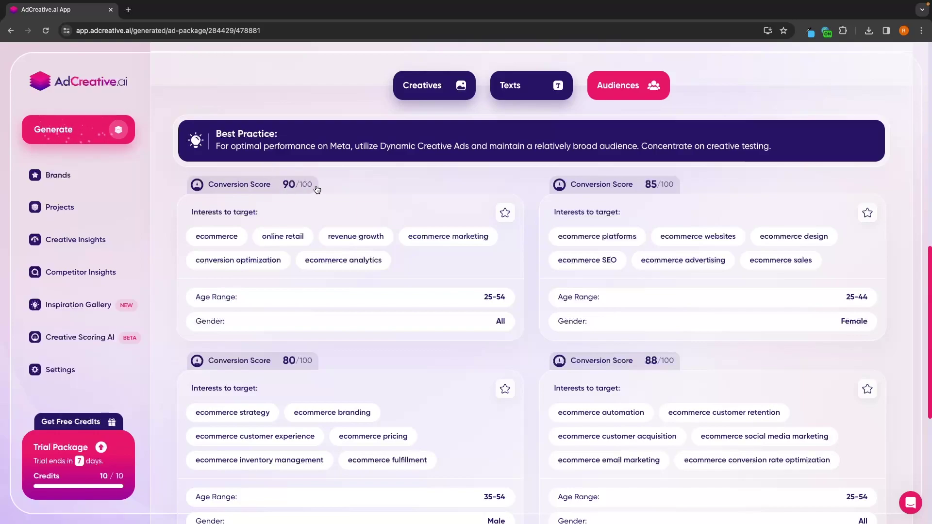
pyautogui.click(59, 130)
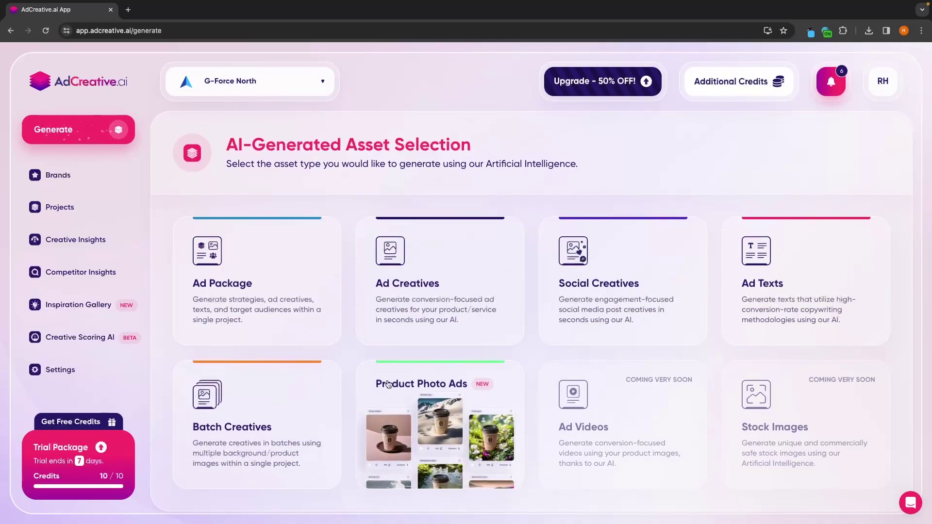
# Step: Start a new Product Photo Ads project with Product & Ad Image and advance to Background Removal
pyautogui.click(424, 389)
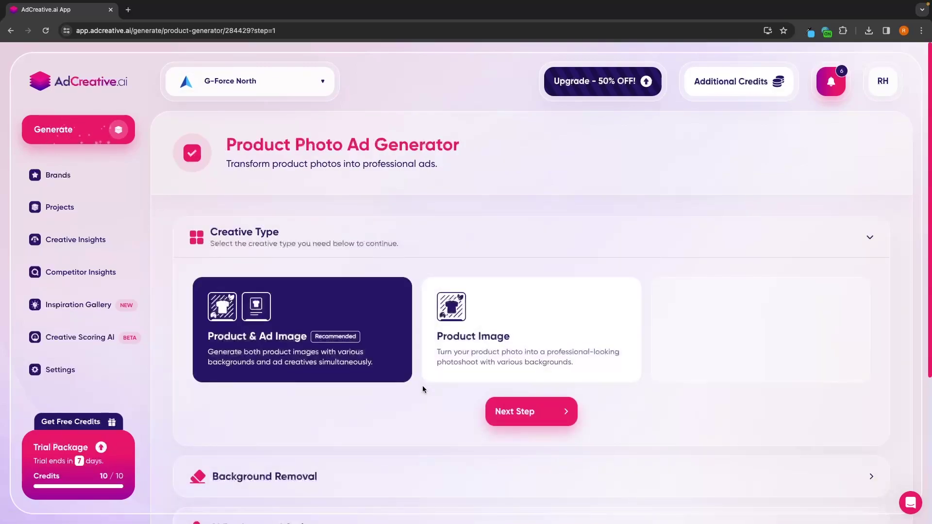
pyautogui.scroll(-1, 422, 389)
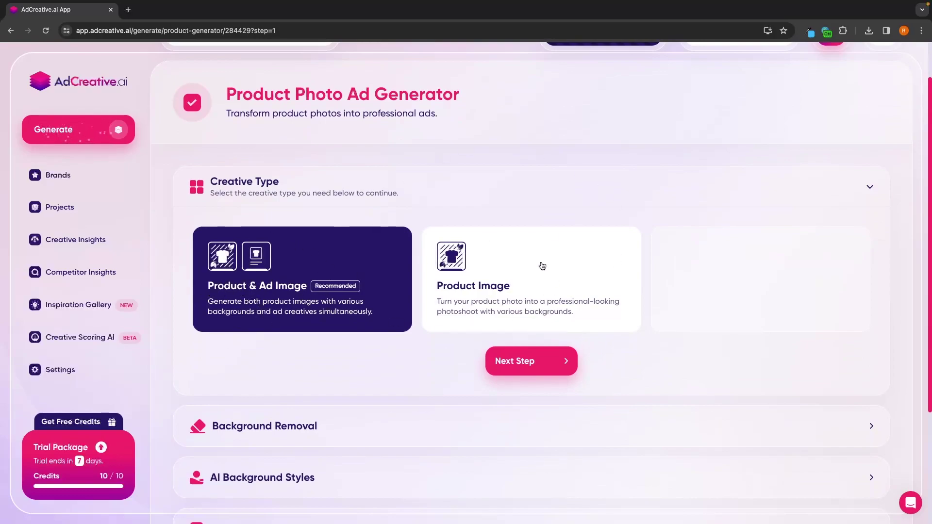
pyautogui.click(553, 360)
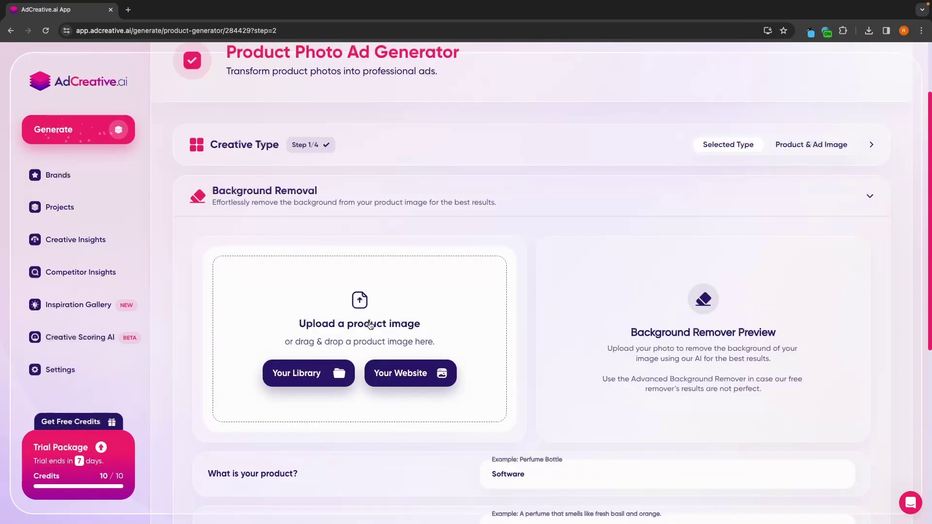
# Step: Upload the pouch mockup PNG from Downloads and remove its background
pyautogui.click(401, 258)
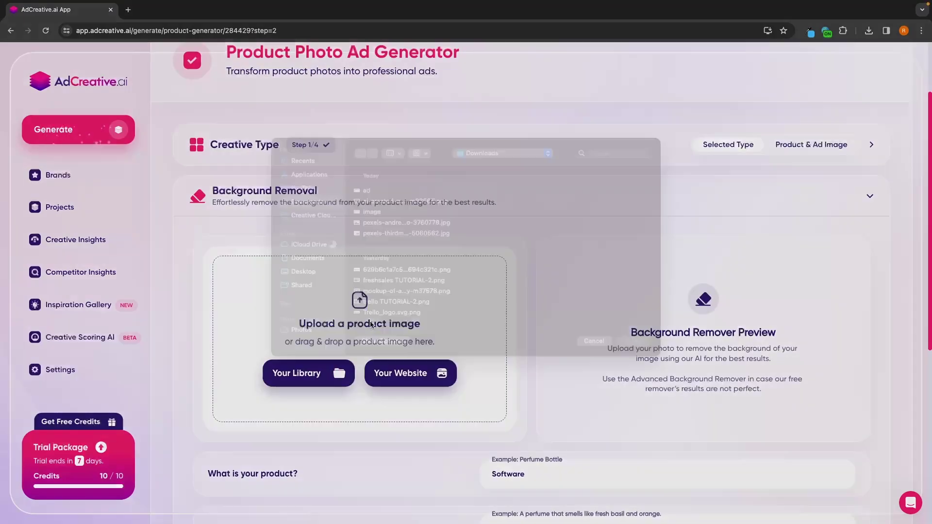
pyautogui.click(393, 217)
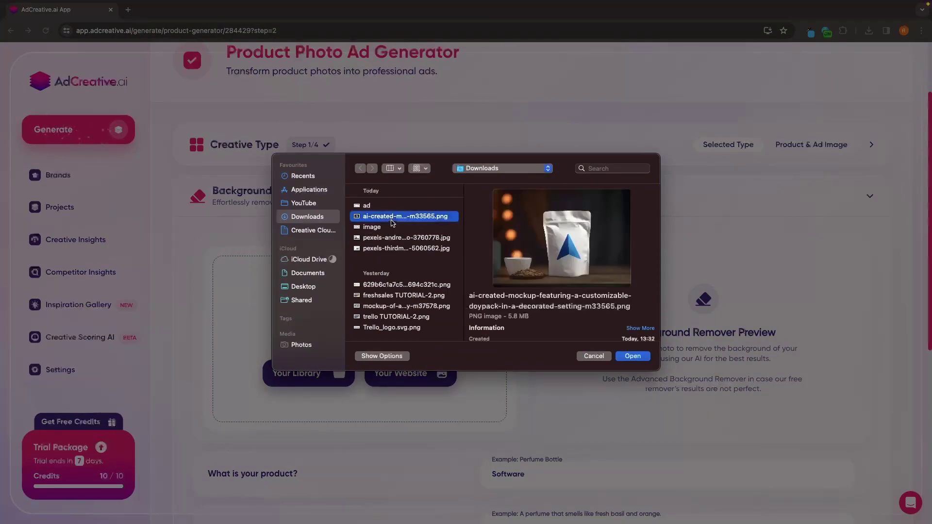
pyautogui.doubleClick(398, 218)
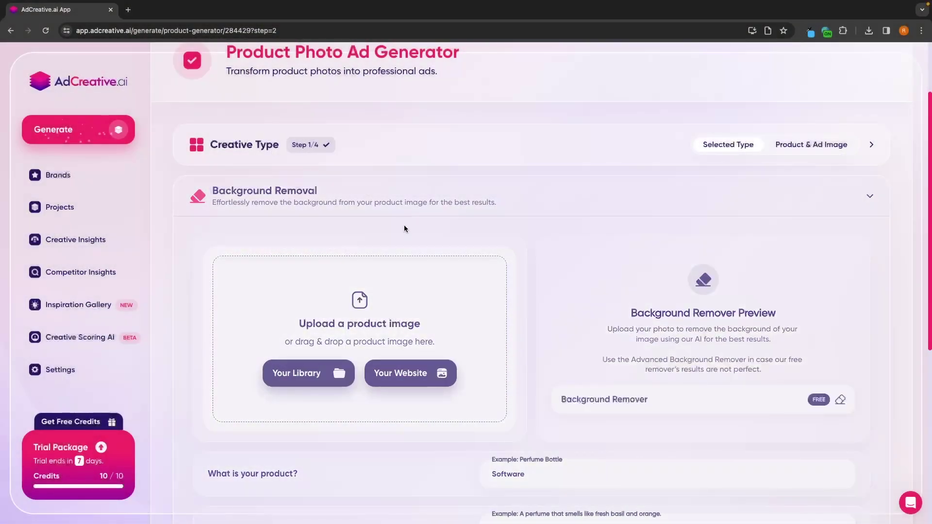
pyautogui.scroll(-1, 339, 233)
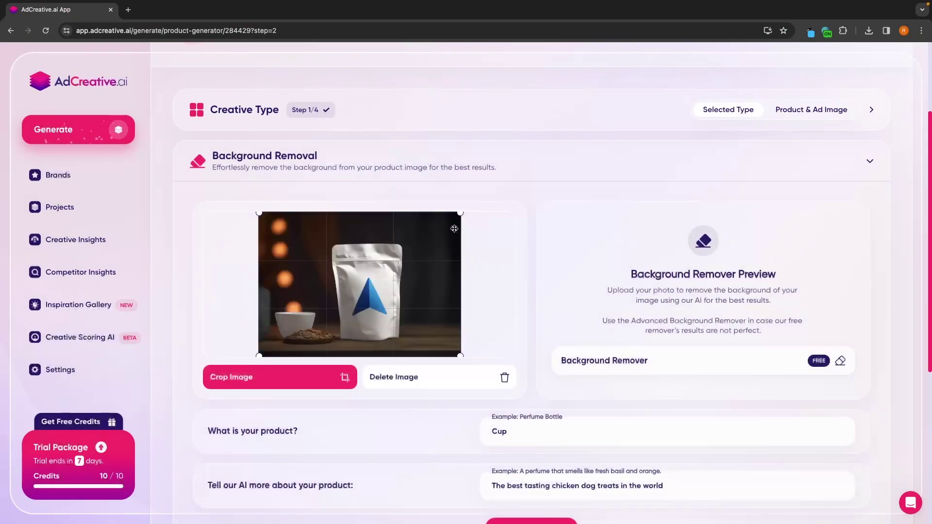
pyautogui.click(660, 352)
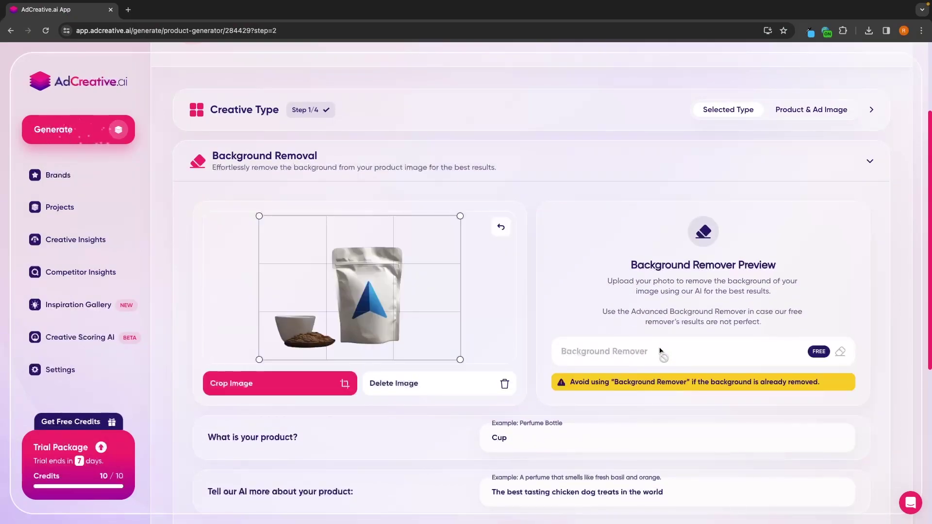
# Step: Rename the product from 'Cup' to 'Dog treats' and submit the product details
pyautogui.scroll(-5, 599, 307)
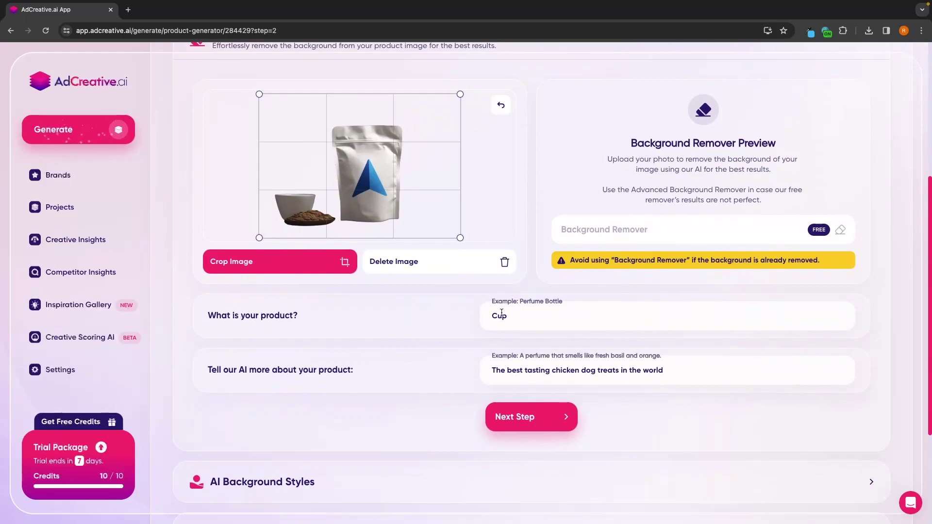
pyautogui.doubleClick(505, 315)
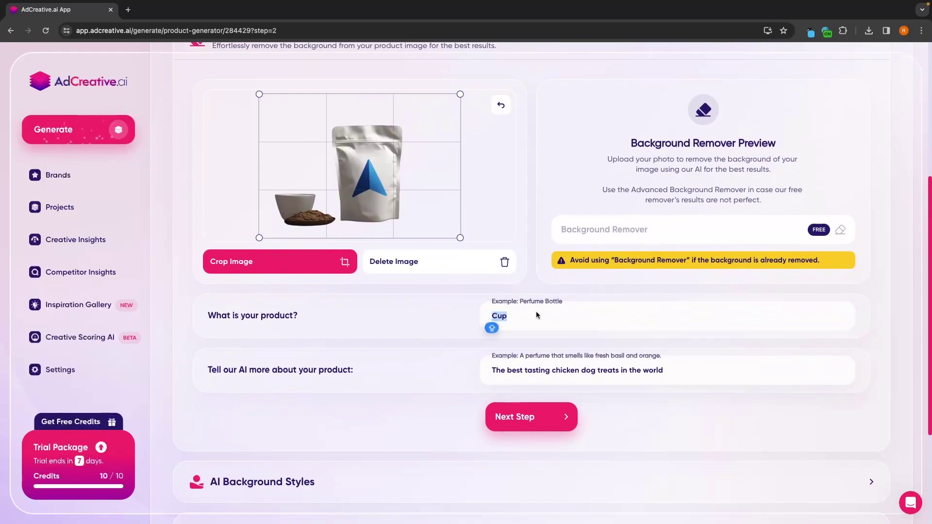
pyautogui.write('Do')
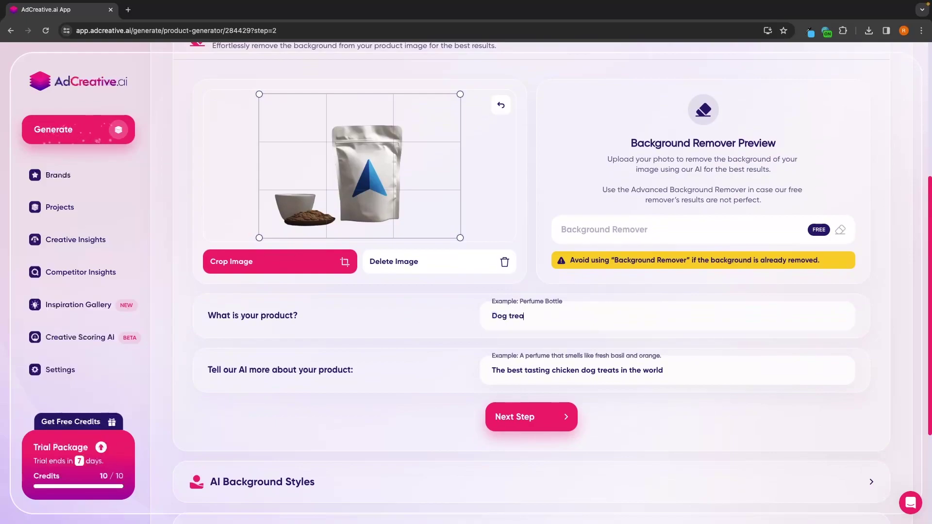
pyautogui.write('g treats')
pyautogui.moveTo(207, 372); pyautogui.dragTo(380, 372)
pyautogui.click(308, 371)
pyautogui.click(527, 418)
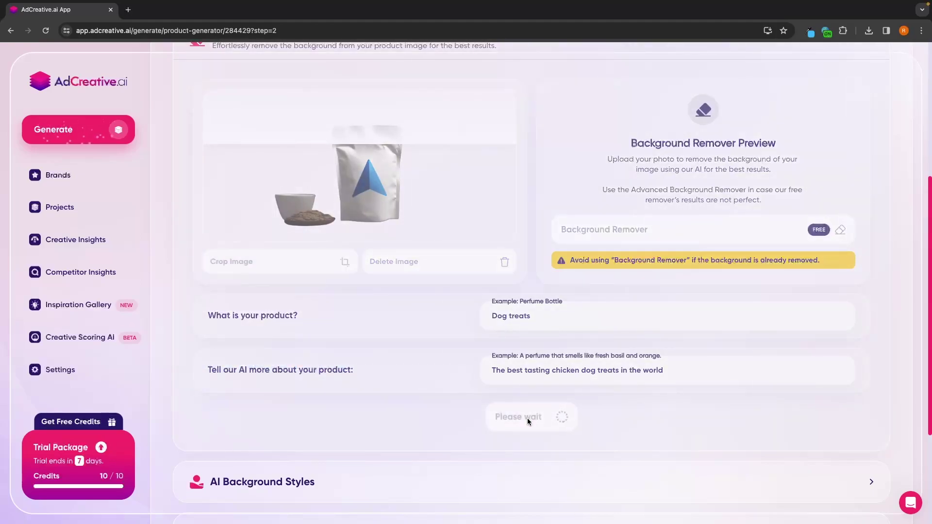
# Step: Select the 'vibrant green grass field with playful puppies' custom background style
pyautogui.scroll(-3, 532, 255)
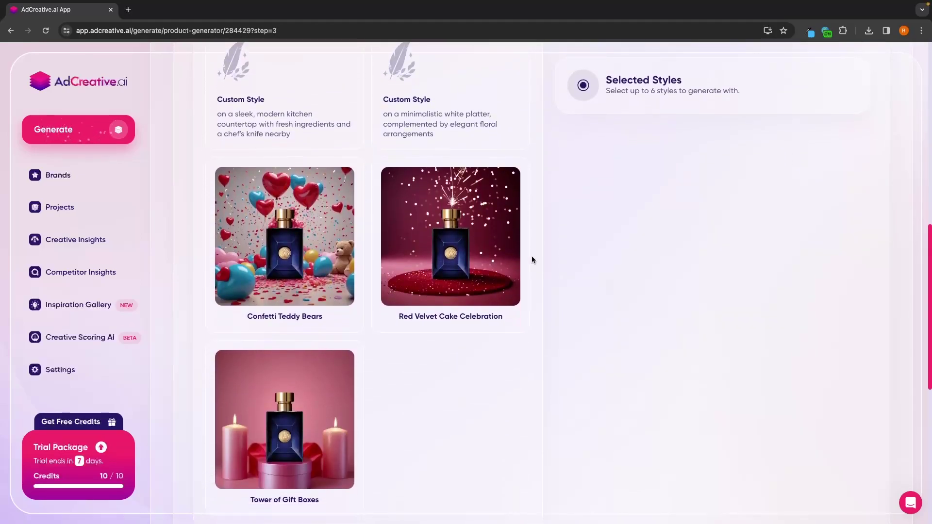
pyautogui.click(309, 172)
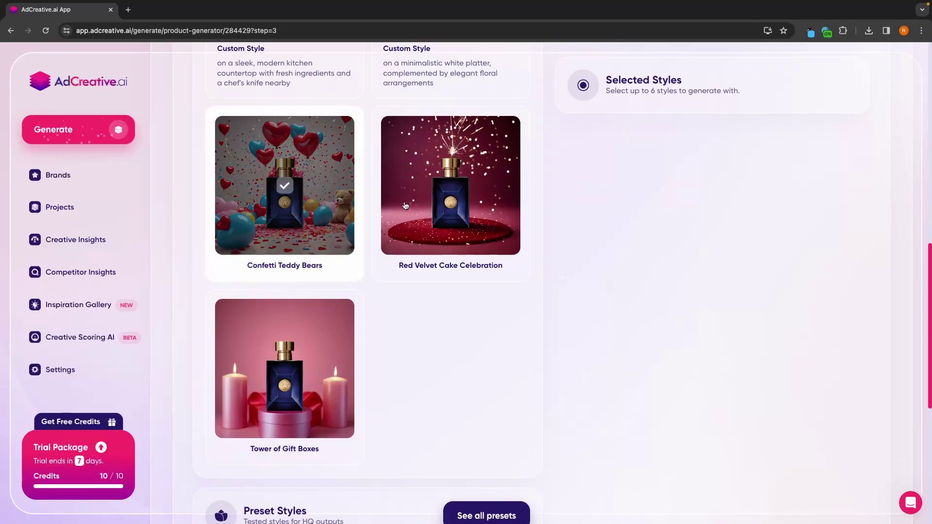
pyautogui.scroll(5, 311, 373)
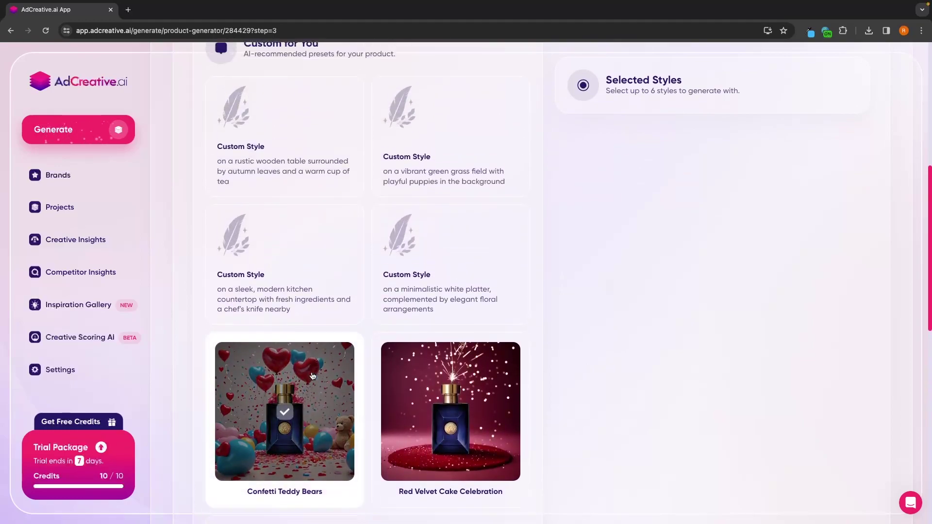
pyautogui.scroll(2, 312, 376)
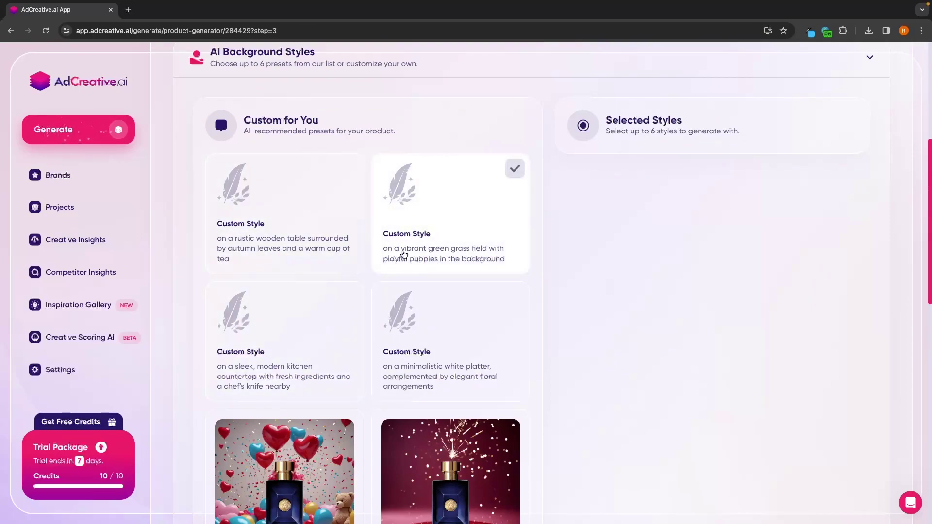
pyautogui.click(427, 260)
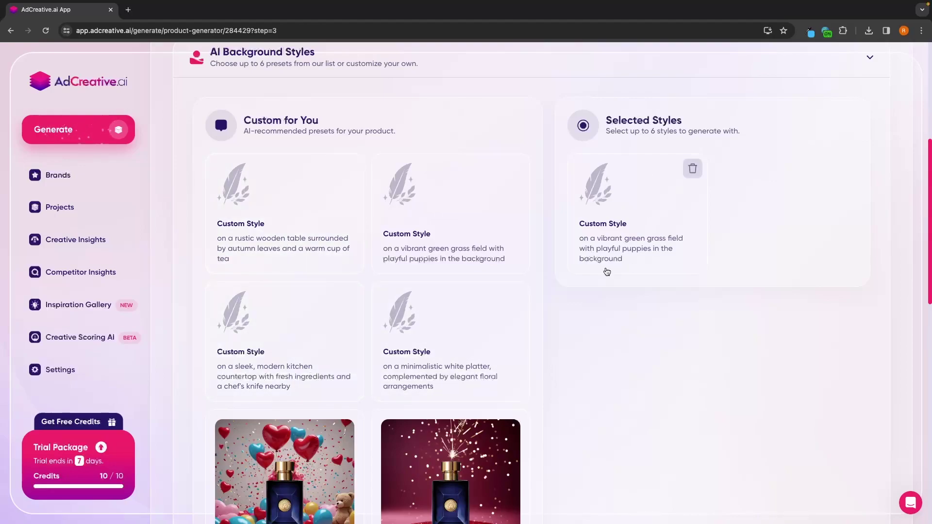
# Step: Browse the full grid of preset background styles
pyautogui.scroll(-10, 631, 283)
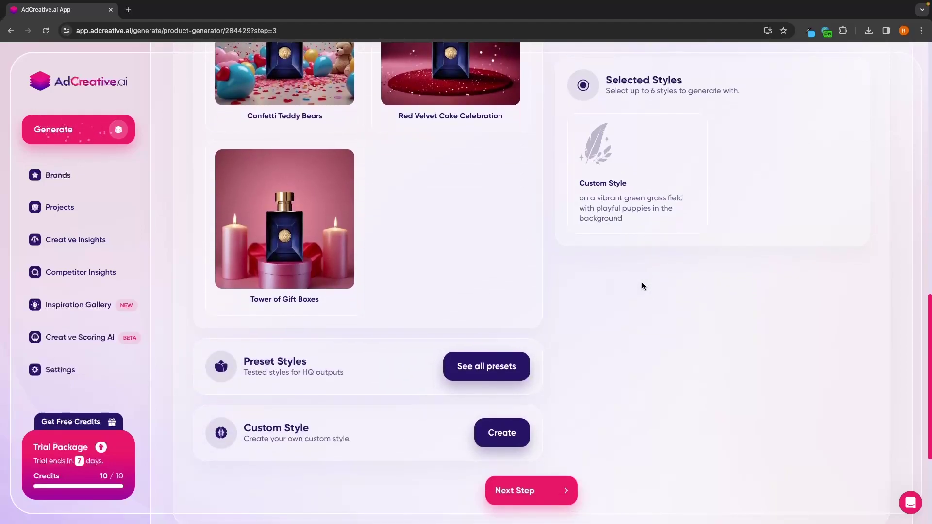
pyautogui.click(459, 351)
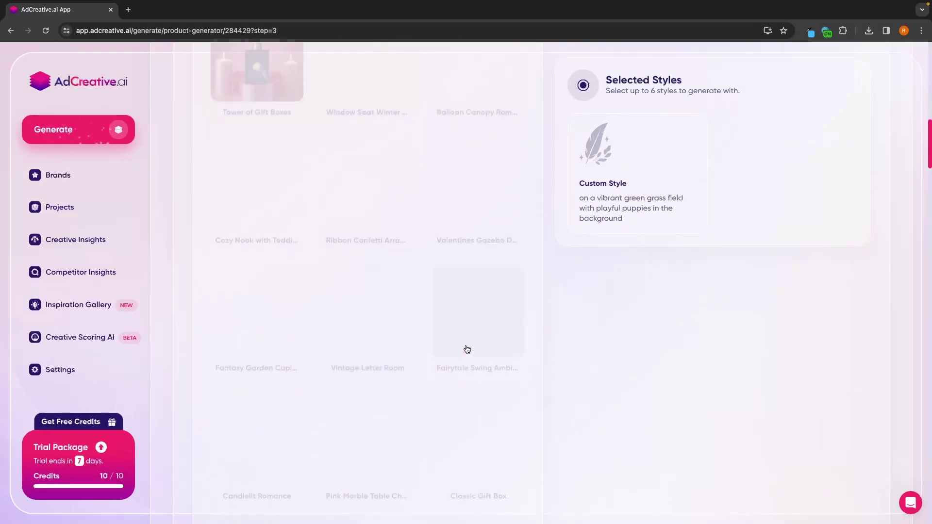
pyautogui.scroll(1, 465, 300)
pyautogui.scroll(-15, 466, 301)
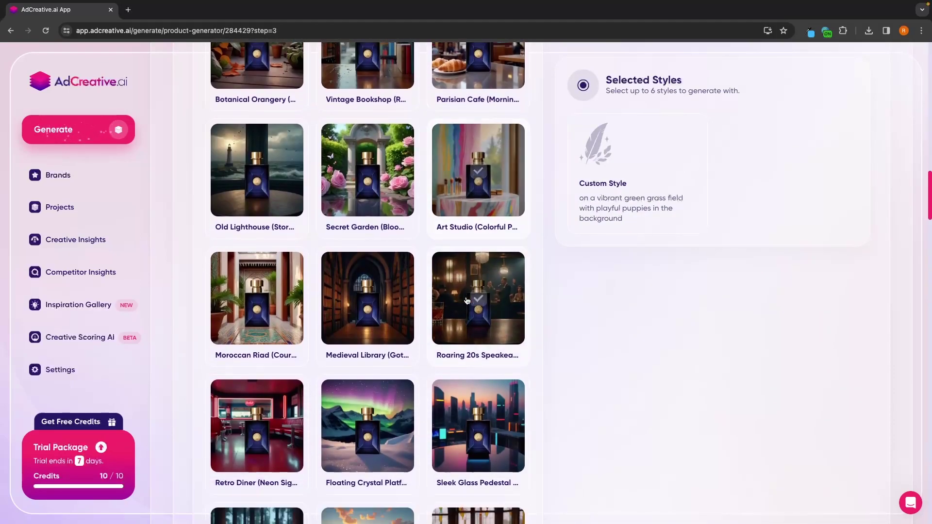
pyautogui.scroll(-14, 467, 301)
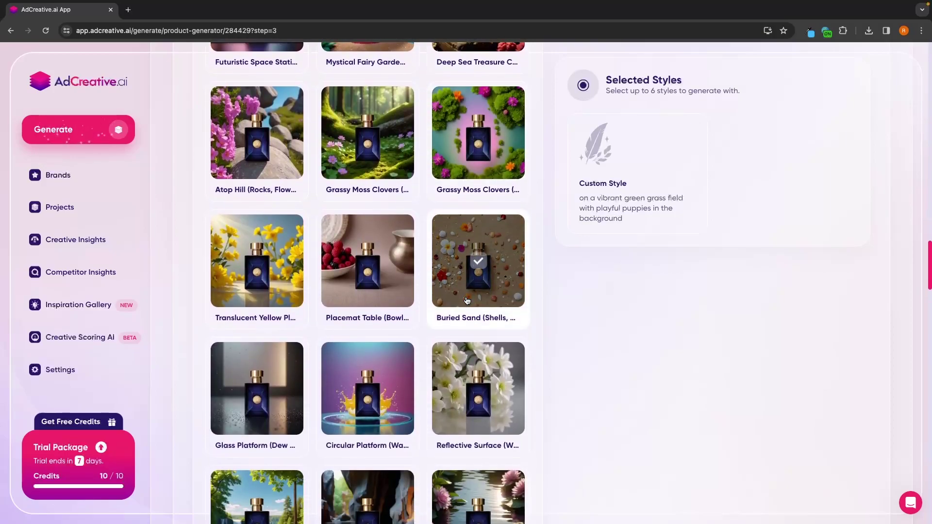
pyautogui.scroll(-17, 467, 301)
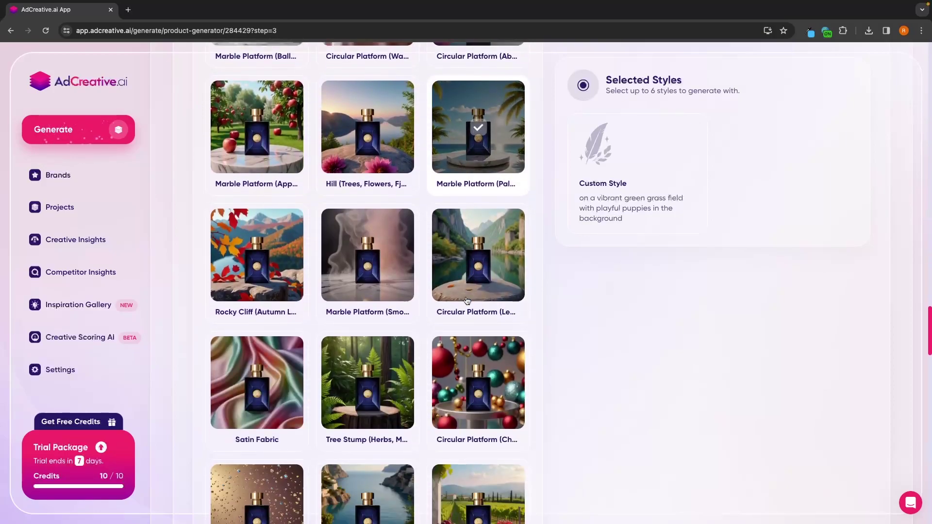
pyautogui.scroll(-15, 466, 301)
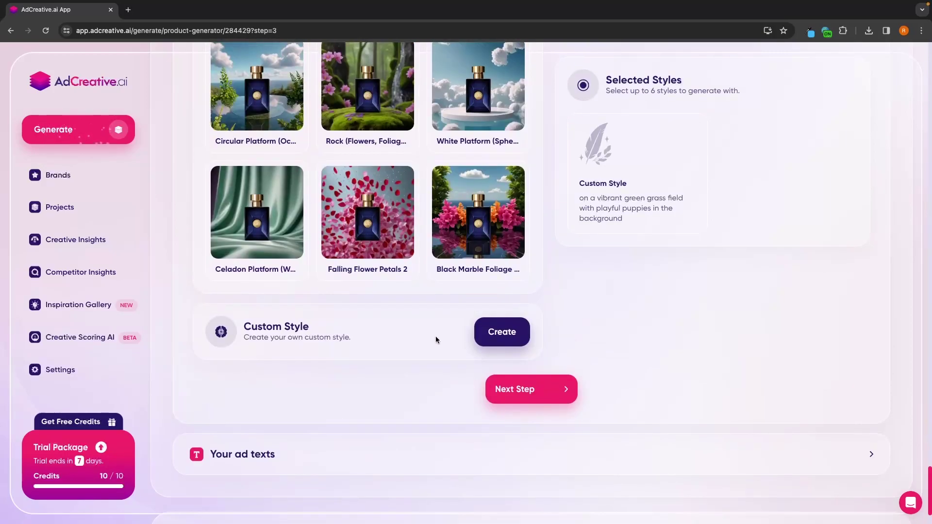
# Step: Build a custom style with the product on a kitchen counter, surrounded by dog food
pyautogui.click(502, 332)
pyautogui.scroll(3, 506, 333)
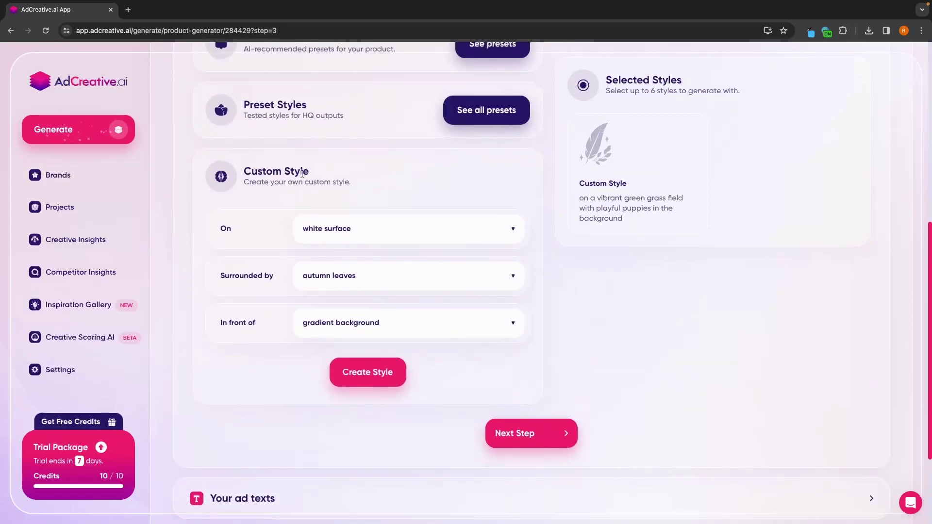
pyautogui.scroll(1, 305, 231)
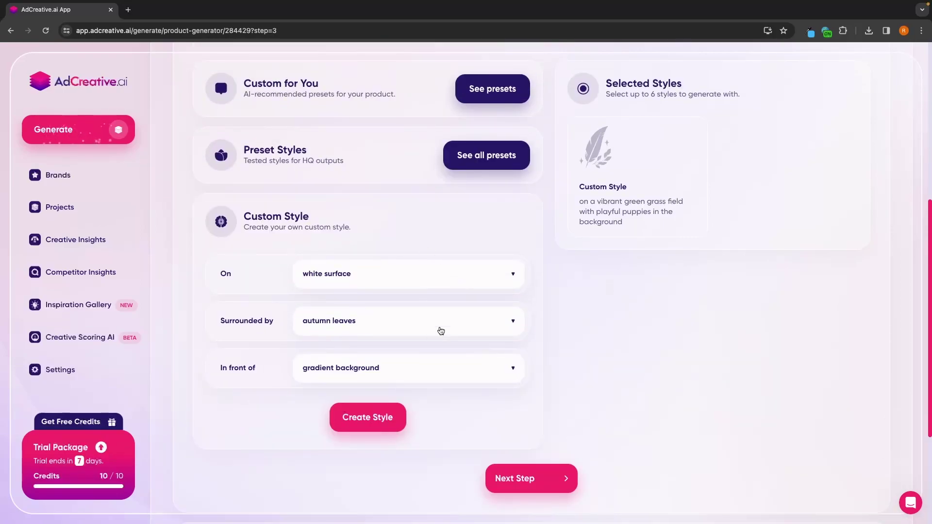
pyautogui.click(306, 283)
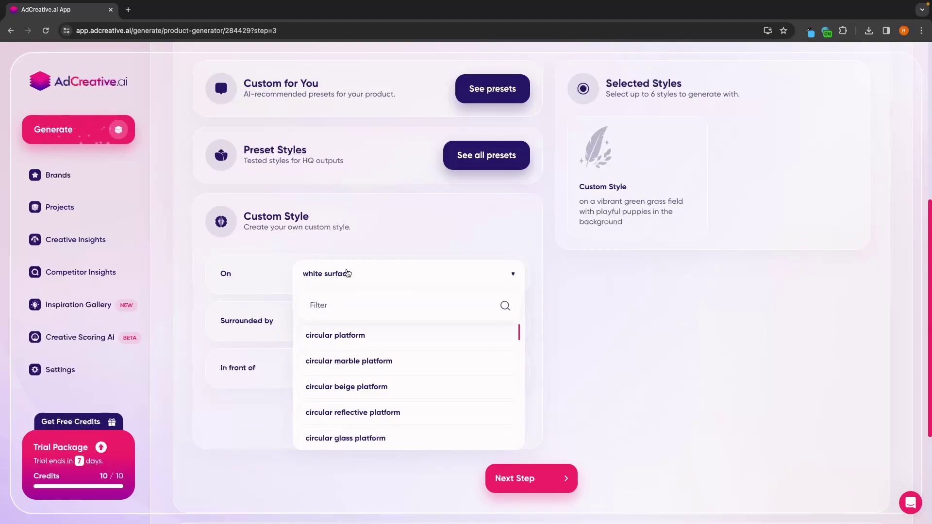
pyautogui.click(328, 303)
pyautogui.write('ki')
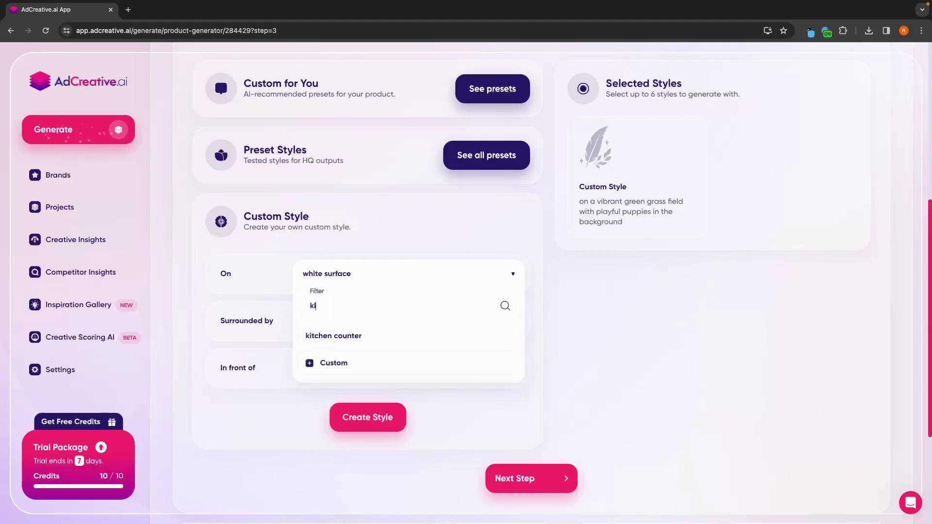
pyautogui.click(335, 335)
pyautogui.click(316, 324)
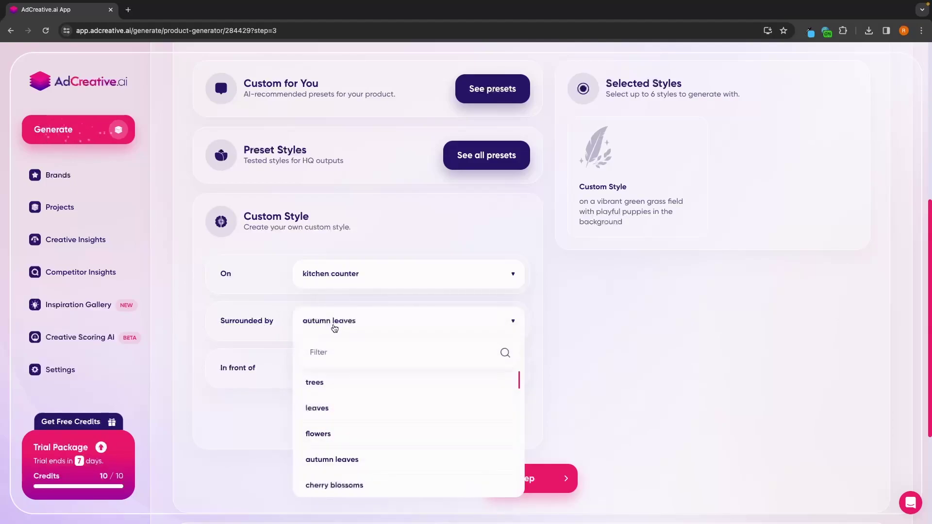
pyautogui.write('dog')
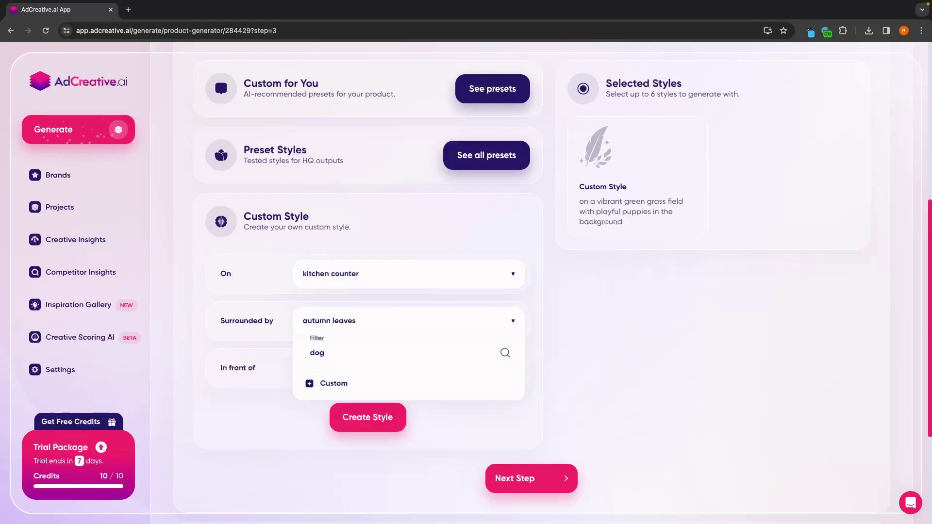
pyautogui.click(336, 384)
pyautogui.write('dog food')
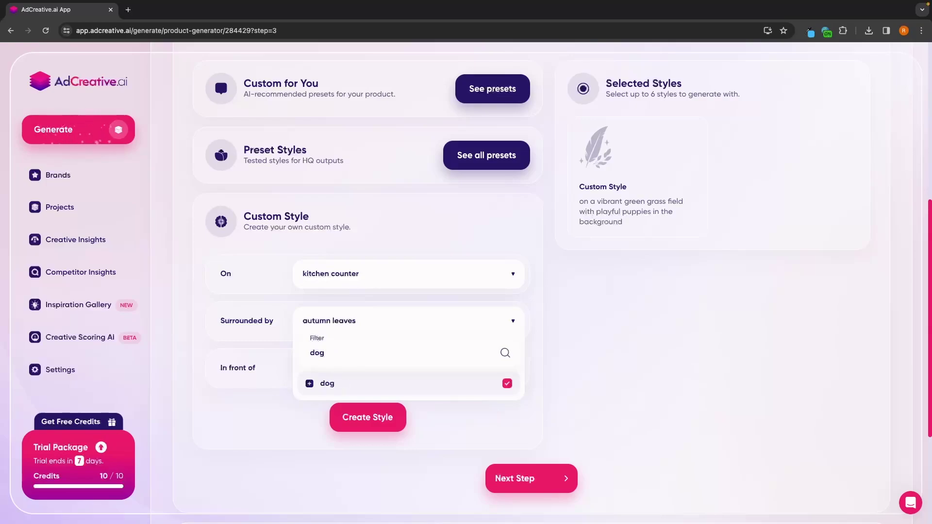
pyautogui.click(309, 383)
pyautogui.click(309, 383)
# Step: Set the backdrop to gradient background and create the style
pyautogui.click(345, 368)
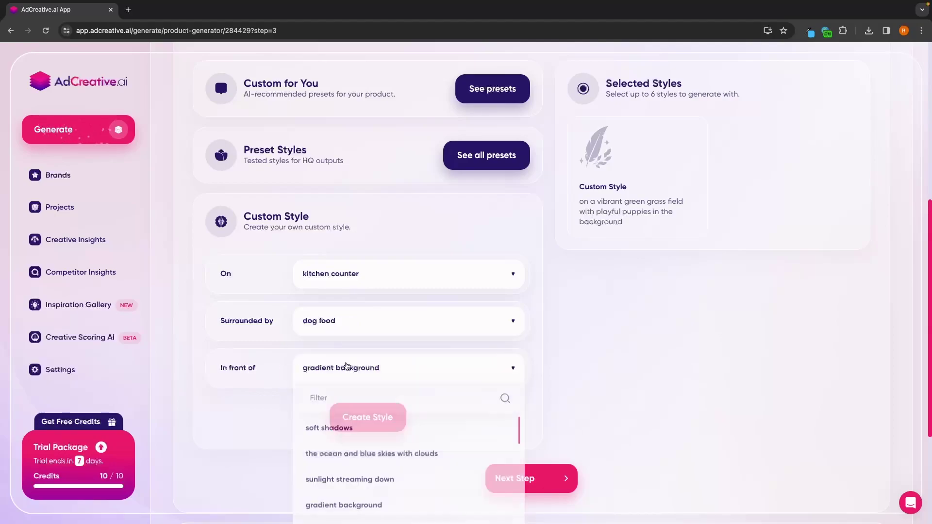
pyautogui.scroll(-1, 354, 389)
pyautogui.scroll(-1, 422, 403)
pyautogui.scroll(-5, 423, 403)
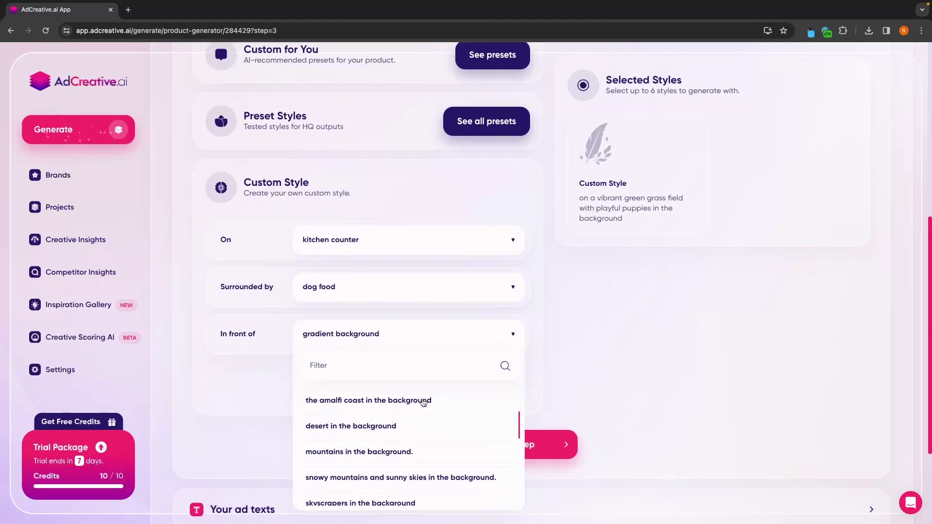
pyautogui.click(596, 393)
pyautogui.scroll(1, 422, 378)
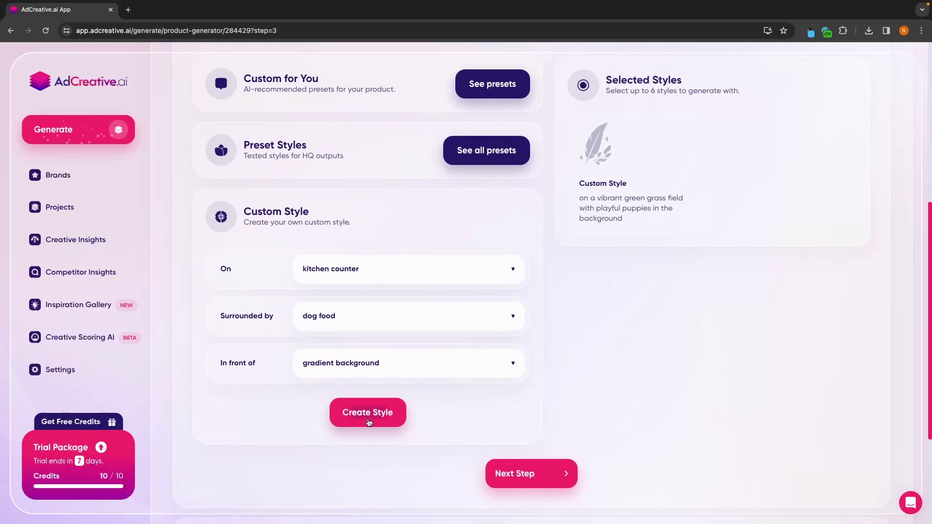
pyautogui.click(371, 421)
pyautogui.scroll(2, 646, 243)
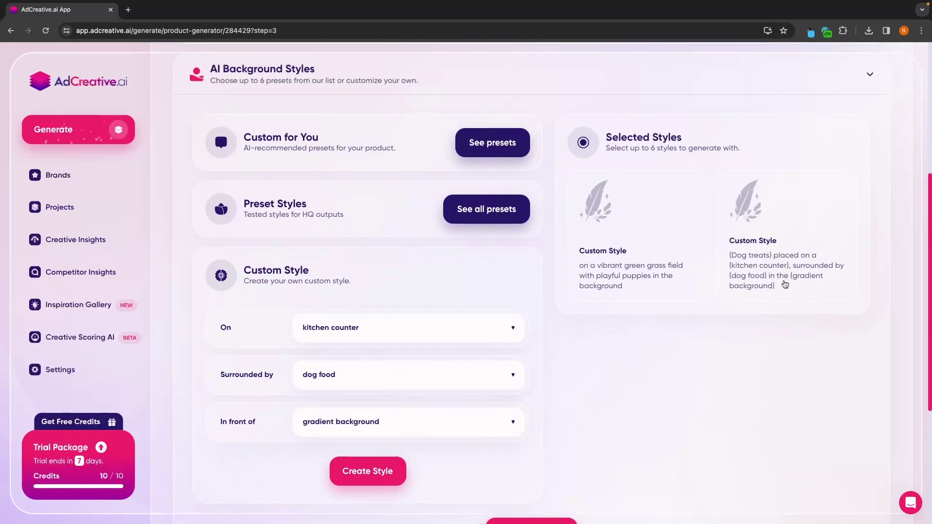
pyautogui.scroll(-3, 645, 360)
# Step: Proceed to the Your ad texts step, dismissing the onboarding tour
pyautogui.click(509, 444)
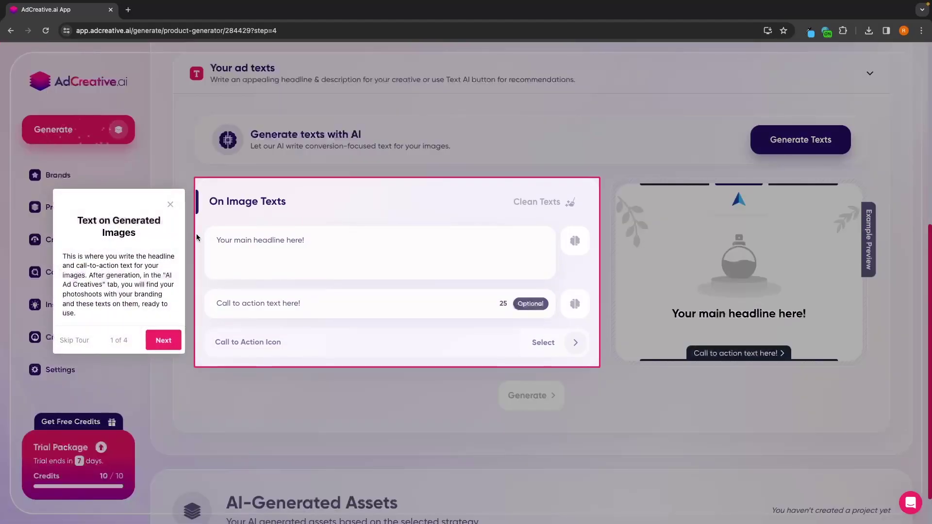
pyautogui.click(171, 205)
pyautogui.click(303, 263)
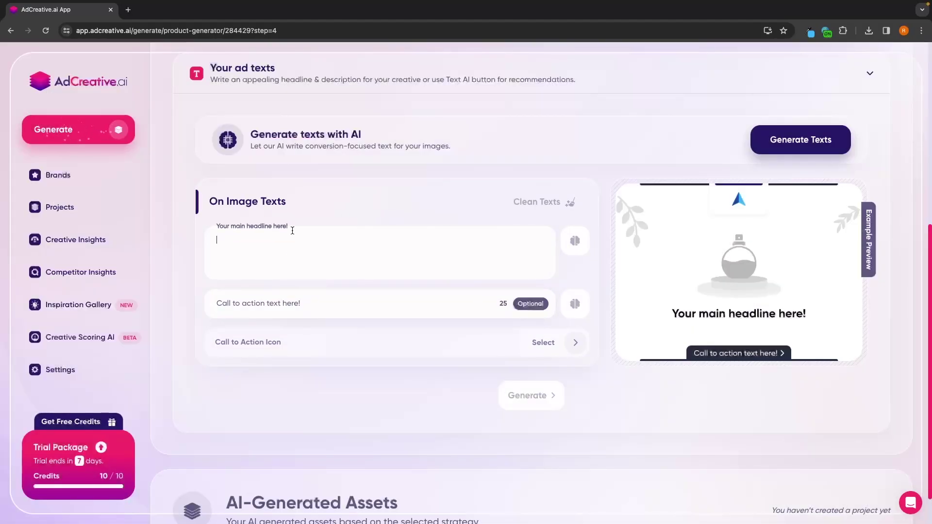
# Step: Generate Friendly English AI texts: headline 'Looking for tasty treats?' and CTA 'Treat time!'
pyautogui.click(804, 141)
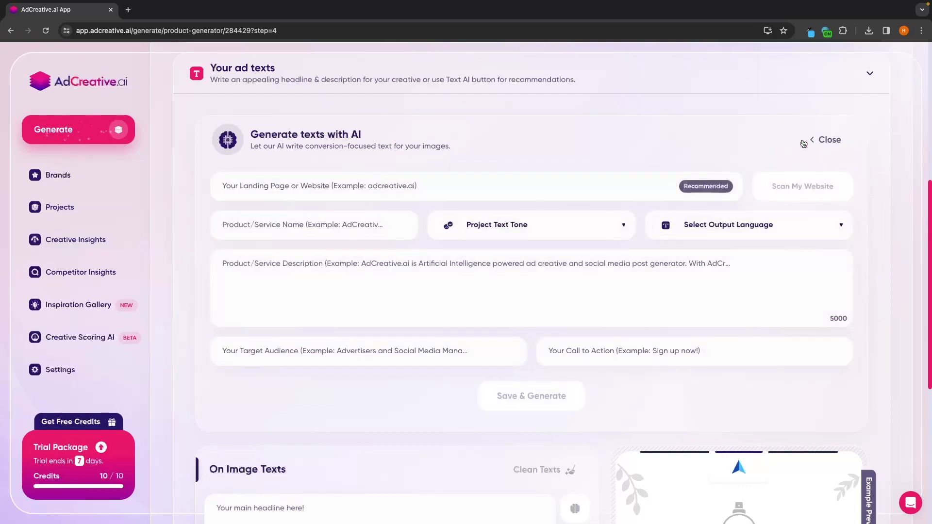
pyautogui.click(333, 221)
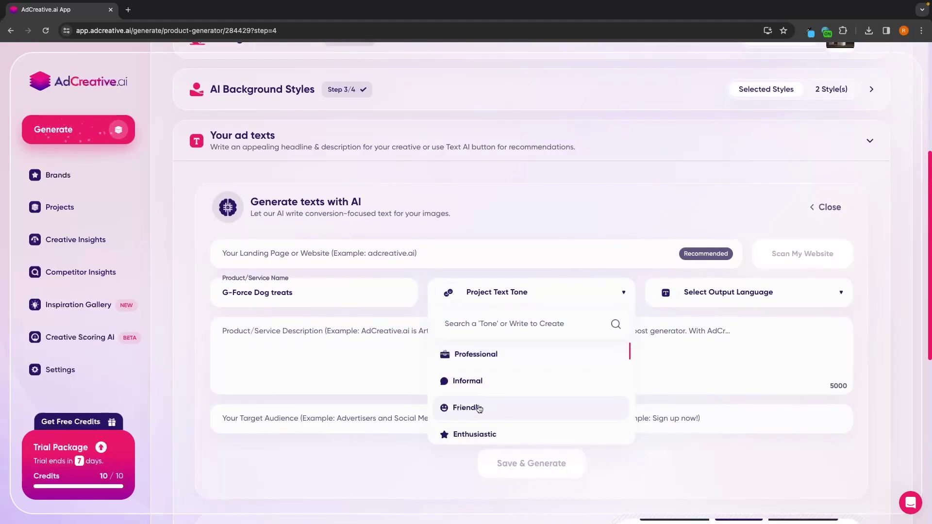
pyautogui.click(461, 408)
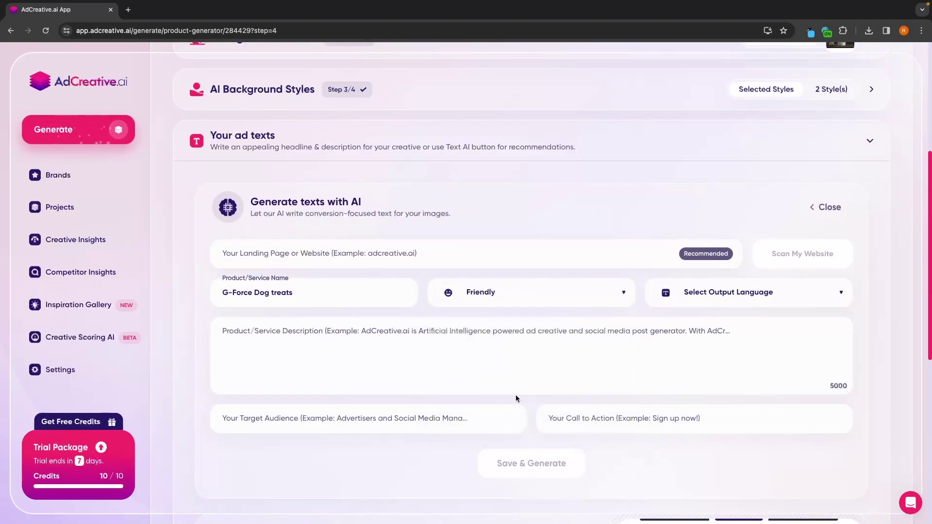
pyautogui.click(699, 303)
pyautogui.click(689, 356)
pyautogui.click(463, 328)
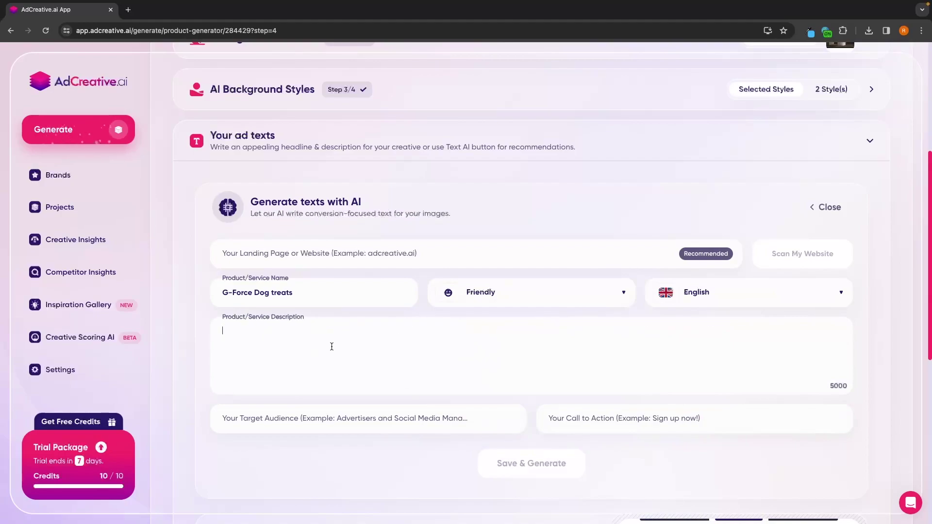
pyautogui.write('T')
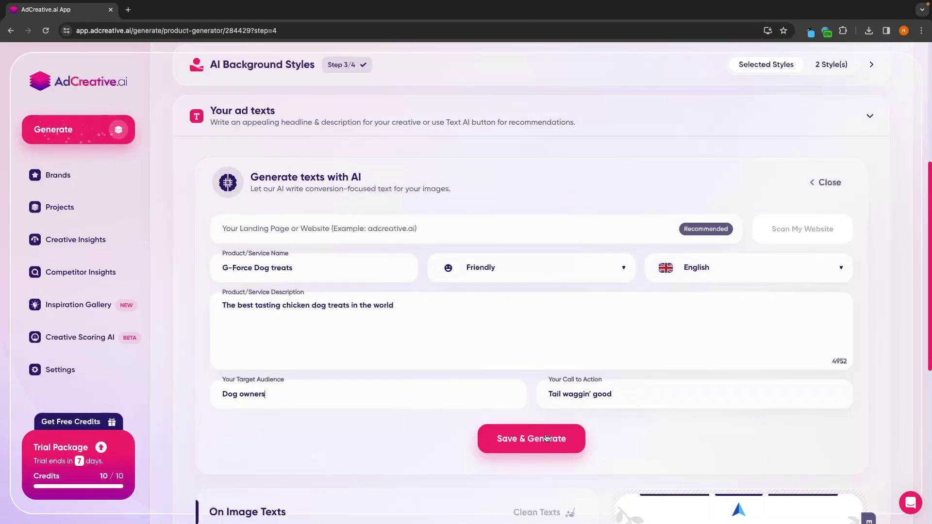
pyautogui.click(546, 438)
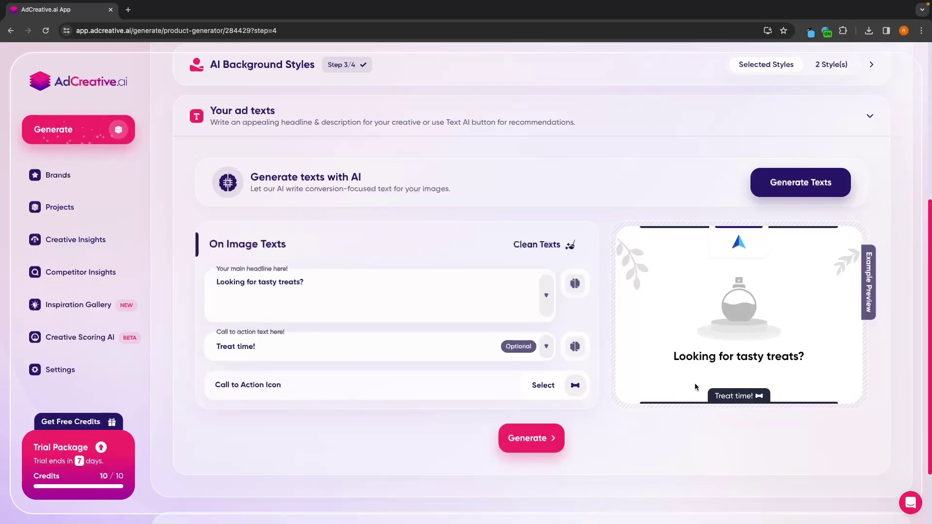
pyautogui.click(574, 295)
pyautogui.scroll(-1, 566, 207)
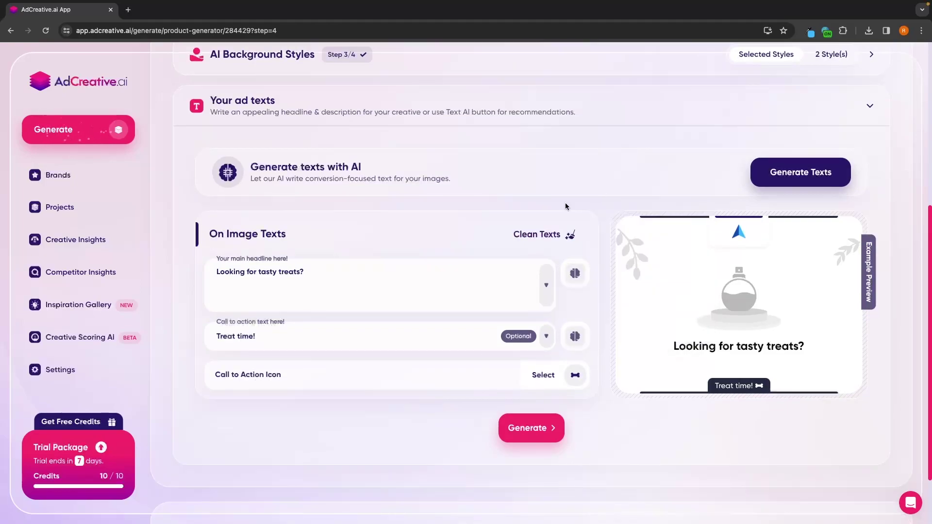
# Step: Generate the six AI product images of the treat bag and review the results
pyautogui.click(535, 430)
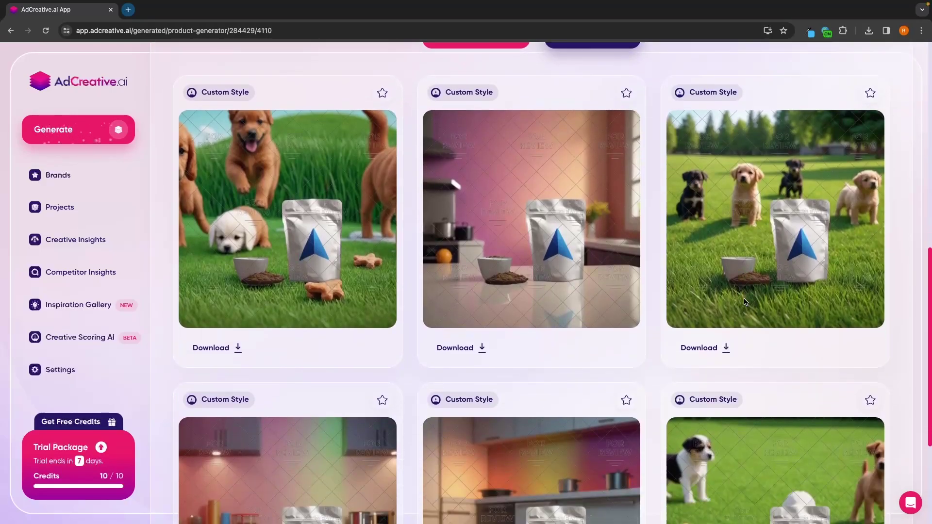
pyautogui.scroll(-3, 744, 298)
pyautogui.scroll(-2, 743, 298)
pyautogui.scroll(2, 743, 298)
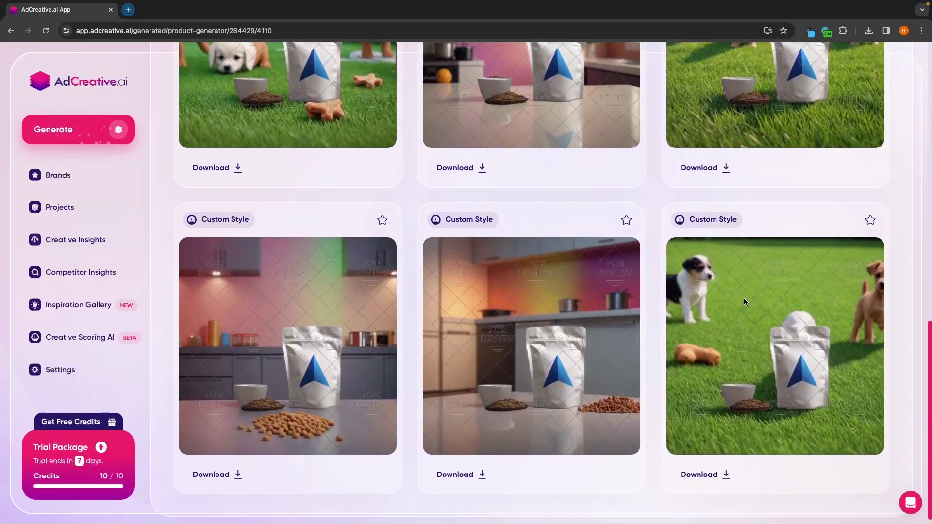
pyautogui.scroll(5, 743, 298)
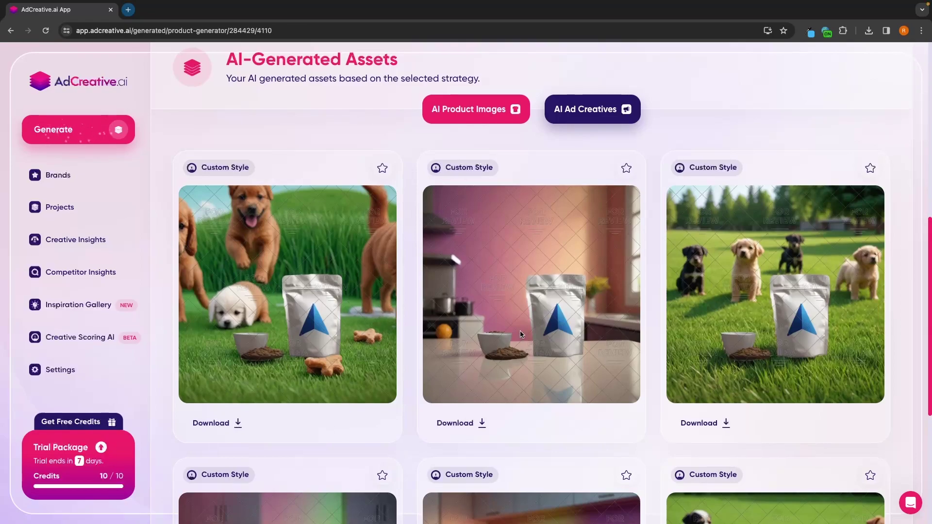
pyautogui.scroll(1, 606, 155)
# Step: Review the AI Ad Creatives scored 100 and 99, then open the Project List
pyautogui.click(602, 146)
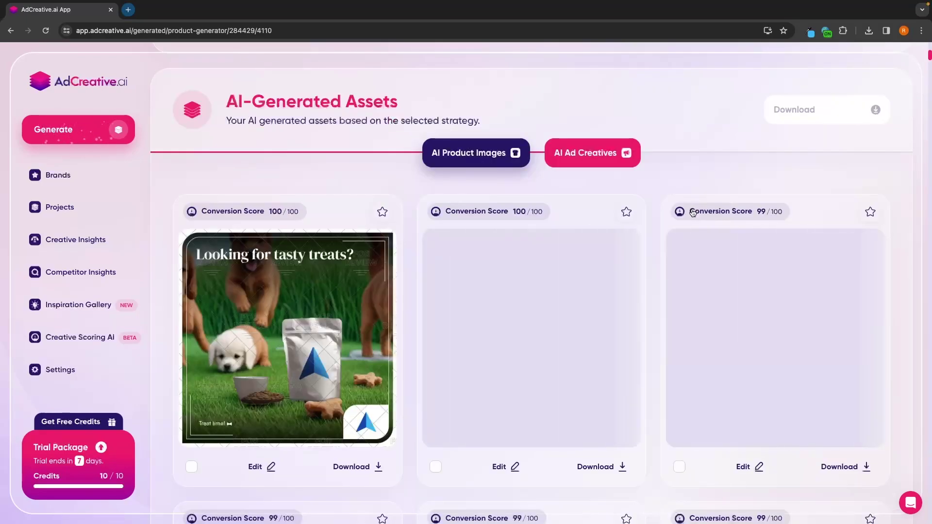
pyautogui.scroll(-1, 639, 253)
pyautogui.scroll(-4, 638, 252)
pyautogui.scroll(3, 637, 251)
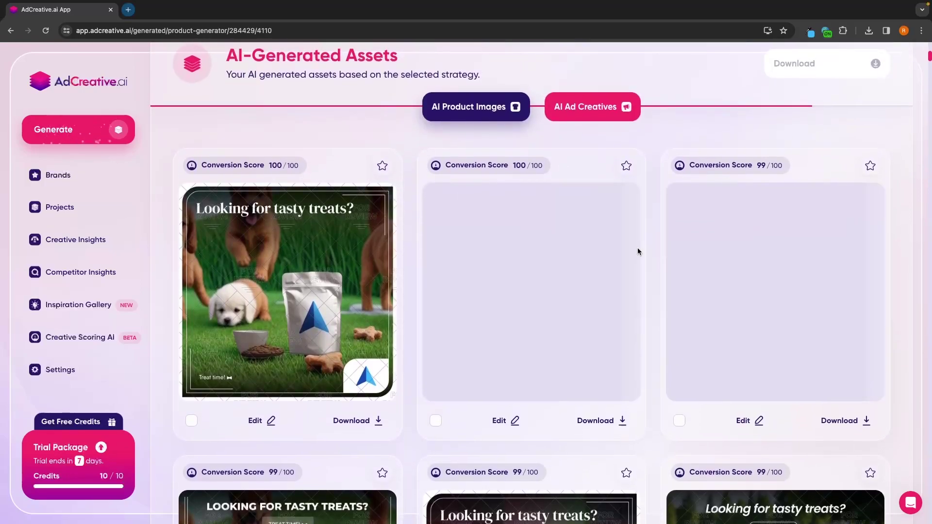
pyautogui.scroll(-3, 638, 251)
pyautogui.scroll(1, 637, 249)
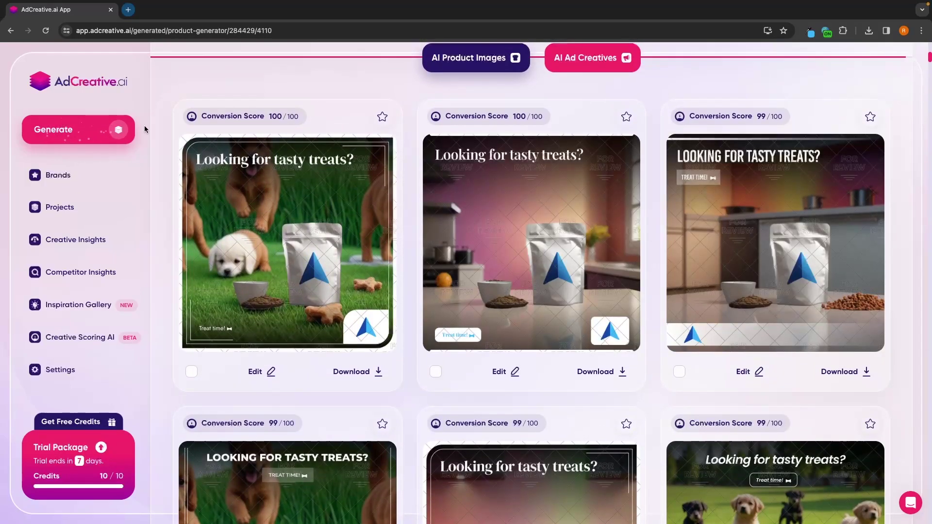
pyautogui.scroll(-3, 267, 136)
pyautogui.scroll(-1, 268, 133)
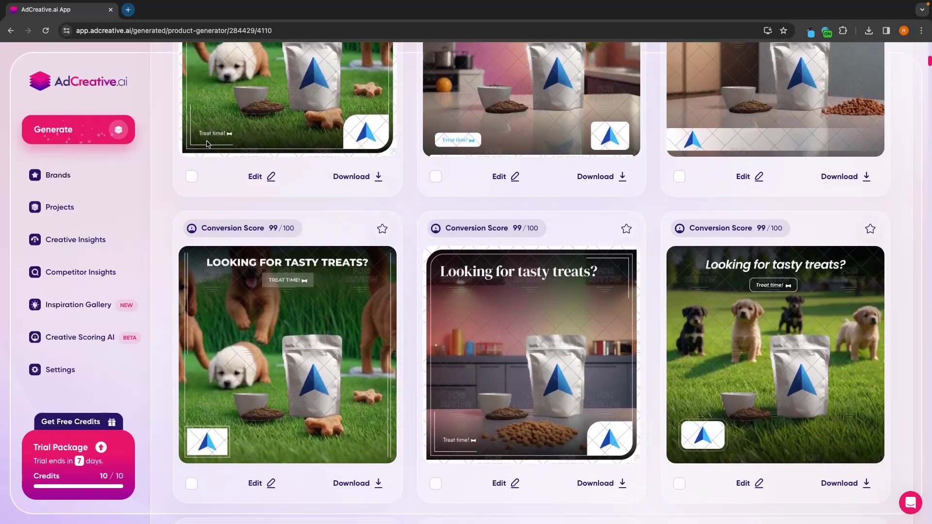
pyautogui.click(73, 207)
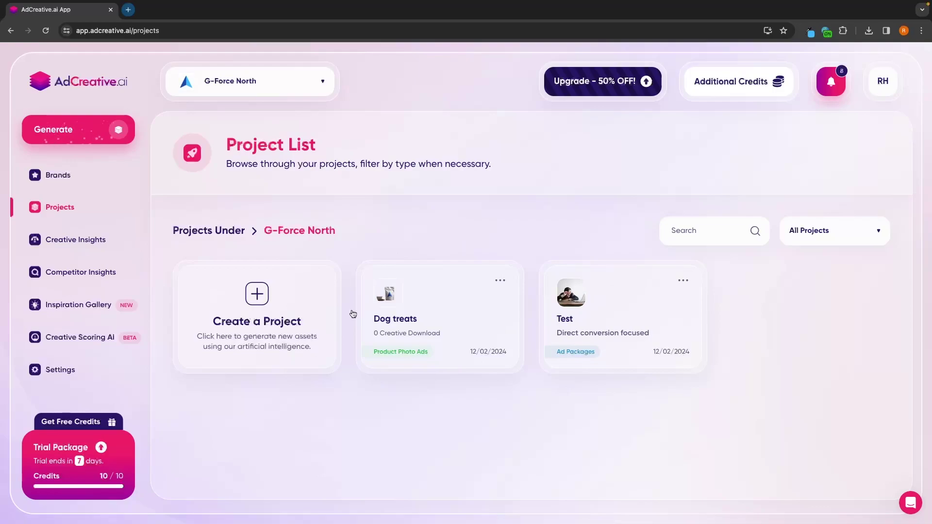
# Step: Browse the E-Commerce example ads in the Ad Inspiration Gallery, then return to its categories
pyautogui.click(93, 243)
pyautogui.click(95, 304)
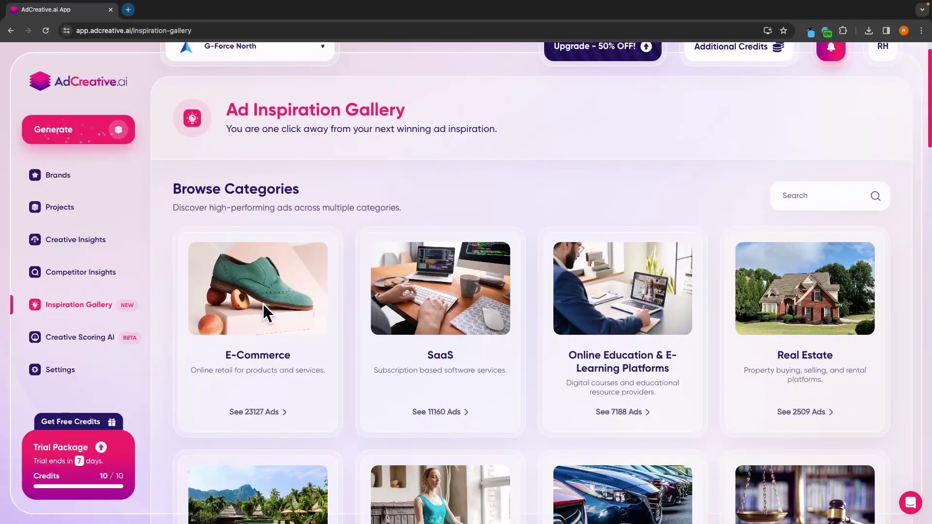
pyautogui.scroll(-1, 264, 308)
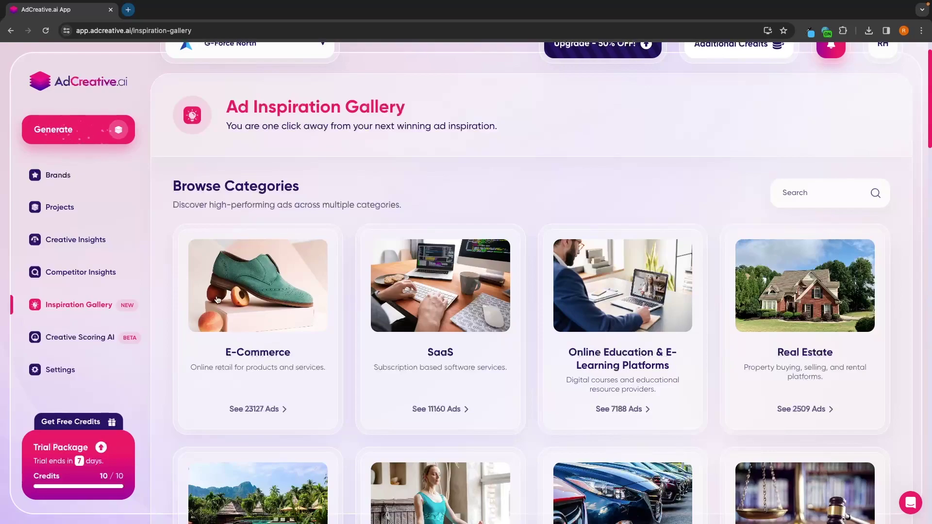
pyautogui.click(257, 330)
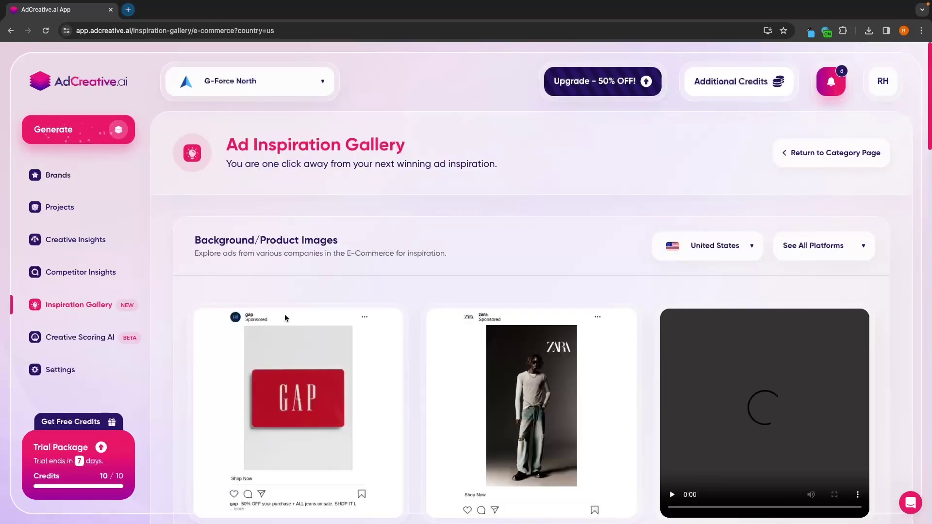
pyautogui.scroll(-2, 473, 273)
pyautogui.scroll(-5, 474, 271)
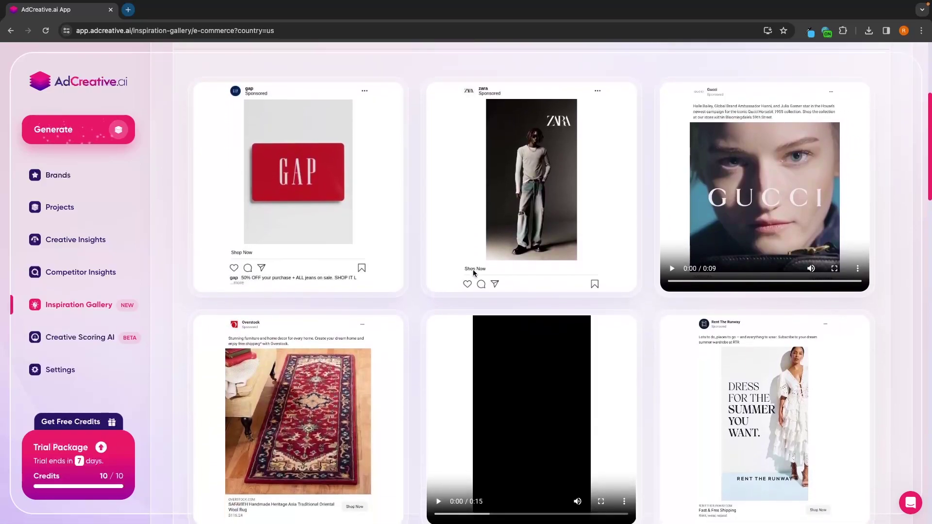
pyautogui.scroll(-7, 474, 273)
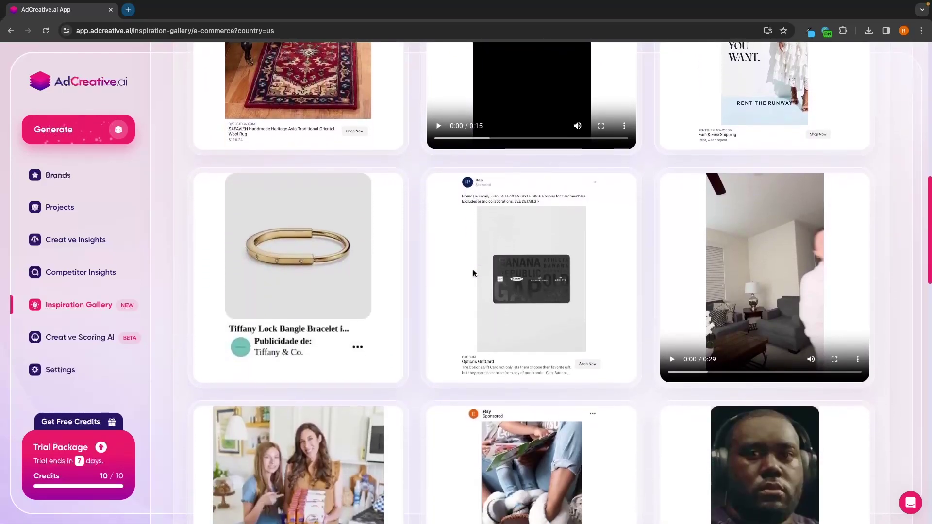
pyautogui.scroll(-4, 474, 272)
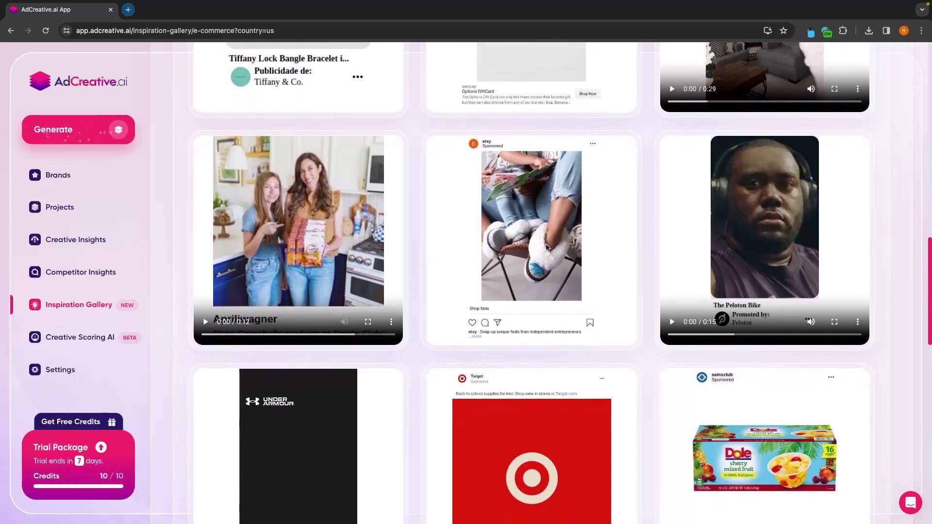
pyautogui.scroll(-5, 538, 228)
pyautogui.click(92, 307)
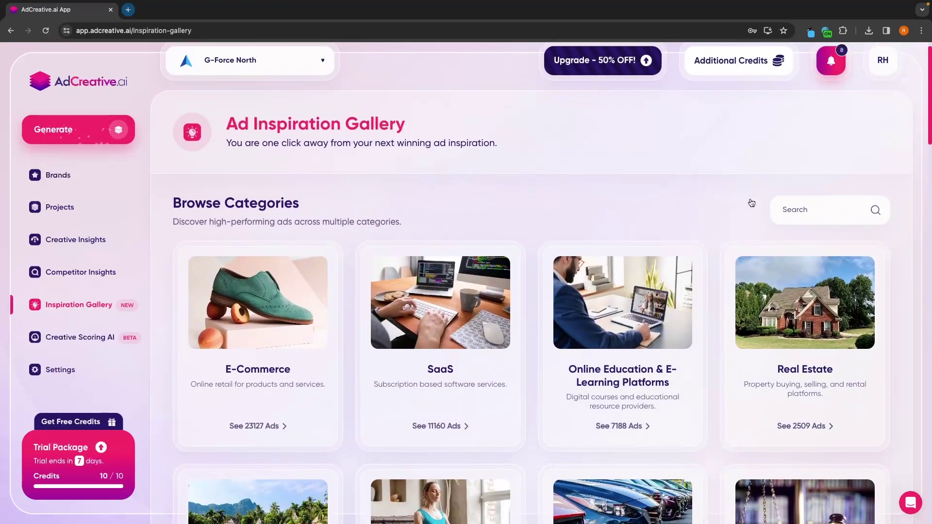
# Step: Search categories for 'even' and browse the Event Planning & Services example ads
pyautogui.click(829, 207)
pyautogui.write('even')
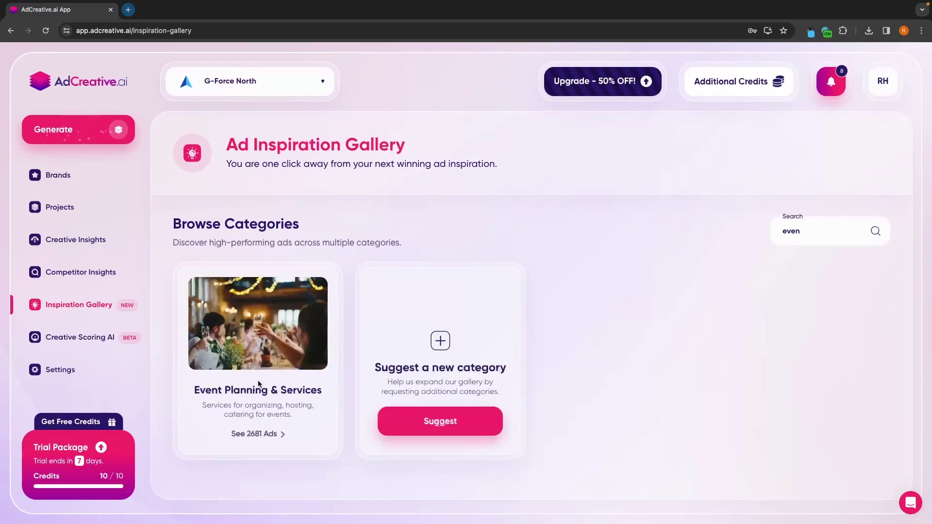
pyautogui.click(259, 433)
pyautogui.scroll(-4, 403, 335)
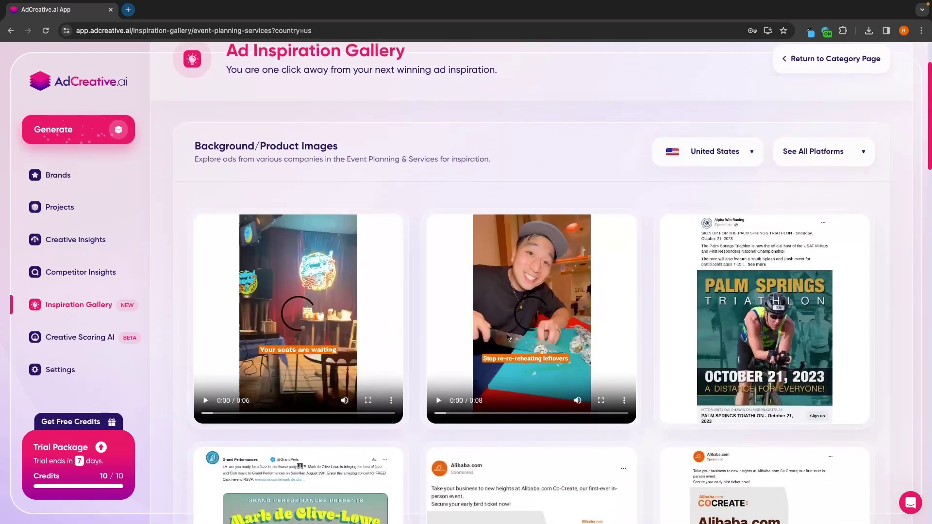
pyautogui.scroll(-10, 508, 336)
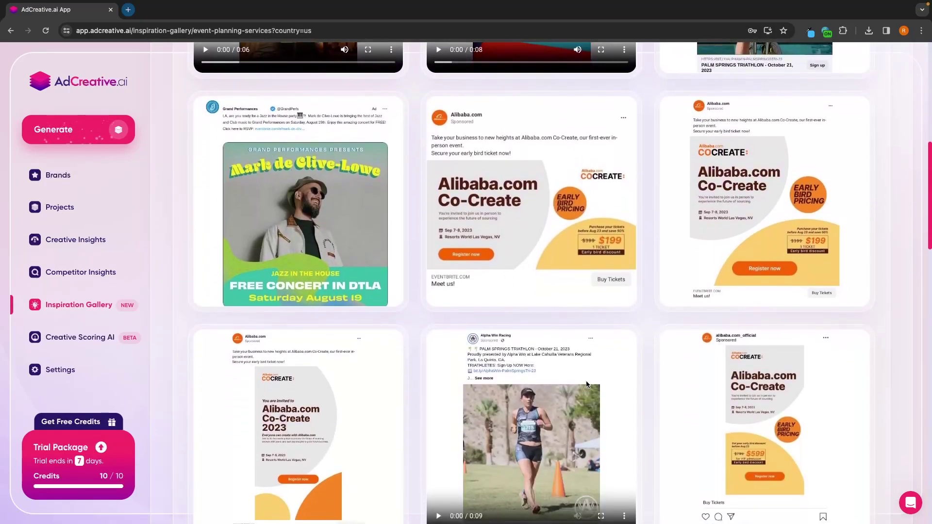
pyautogui.scroll(-9, 587, 384)
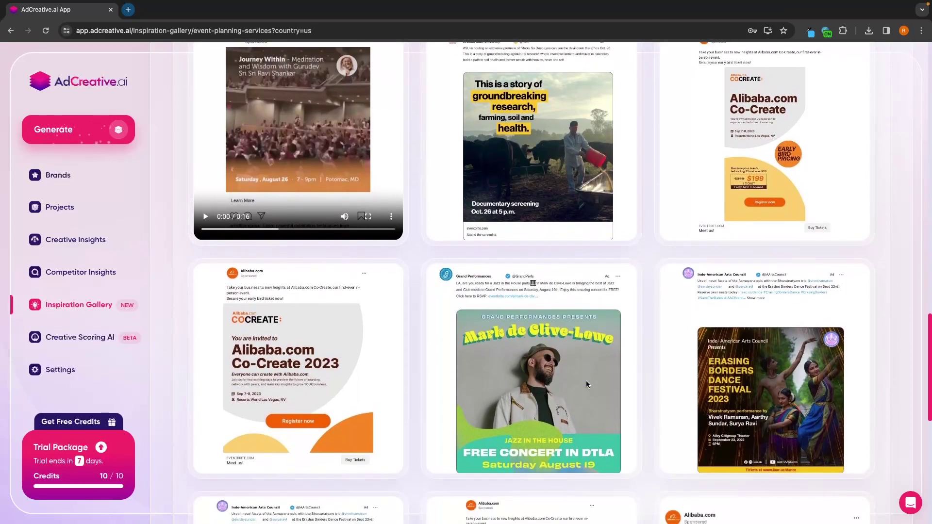
# Step: Go to the Brands page showing G-Force North with 1 project
pyautogui.click(58, 175)
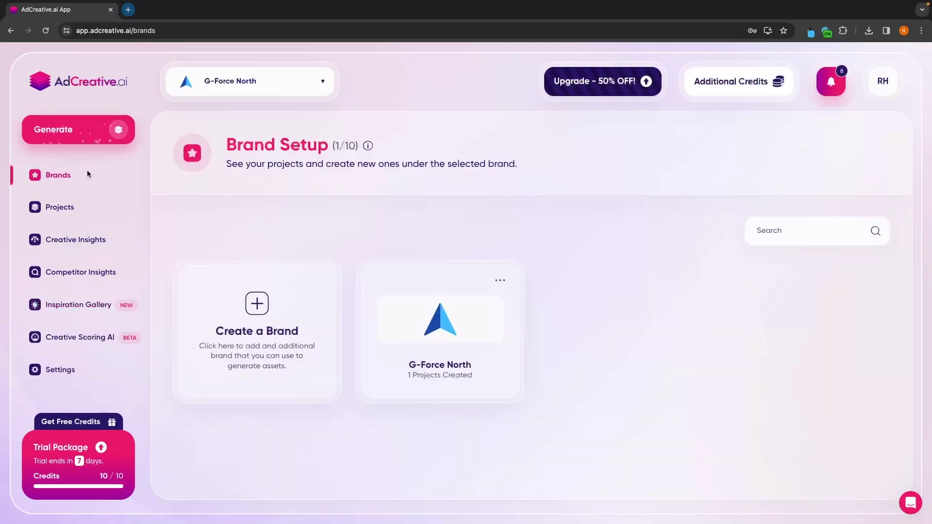